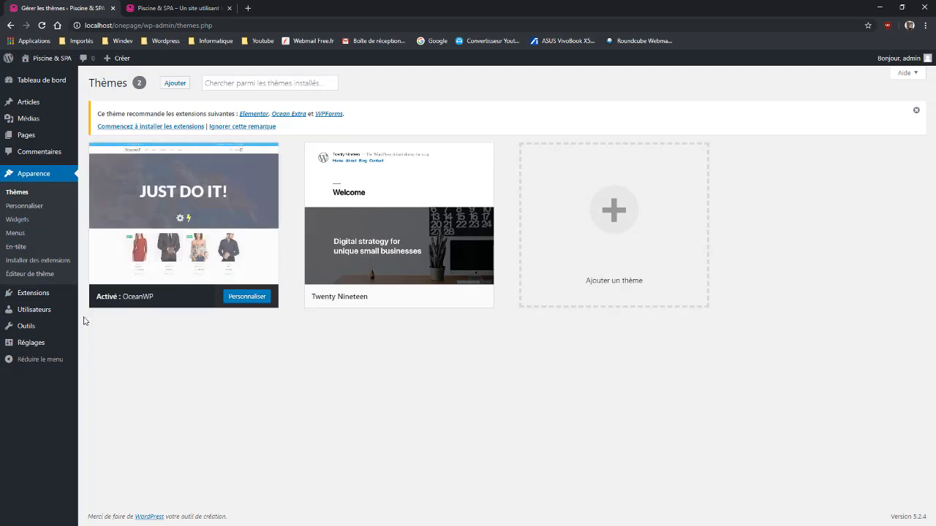
# - Delete the preinstalled Akismet Anti-Spam and Hello Dolly extensions, including their data
pyautogui.click(25, 292)
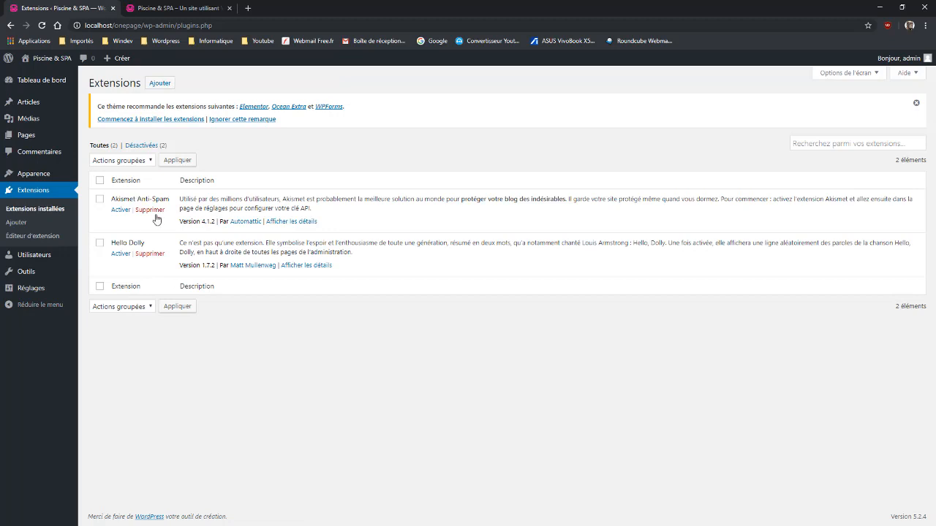
pyautogui.click(149, 210)
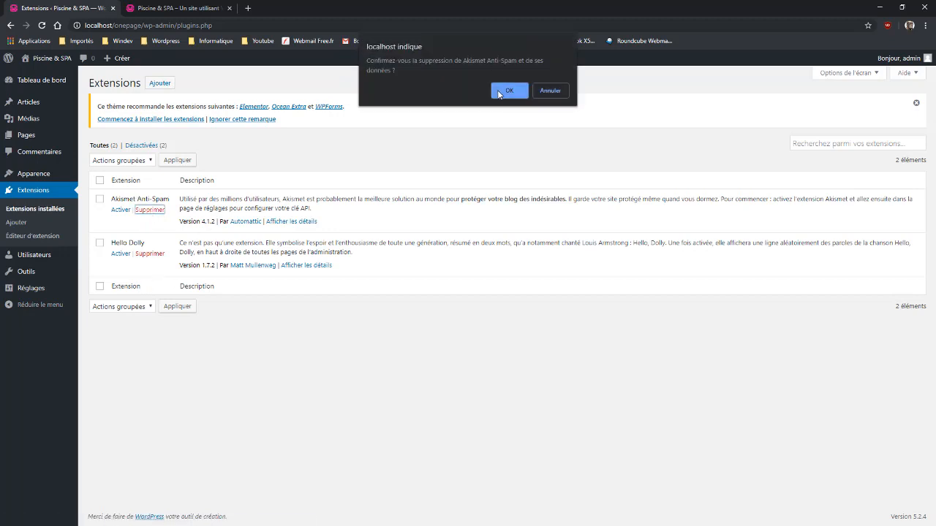
pyautogui.click(498, 89)
pyautogui.click(149, 229)
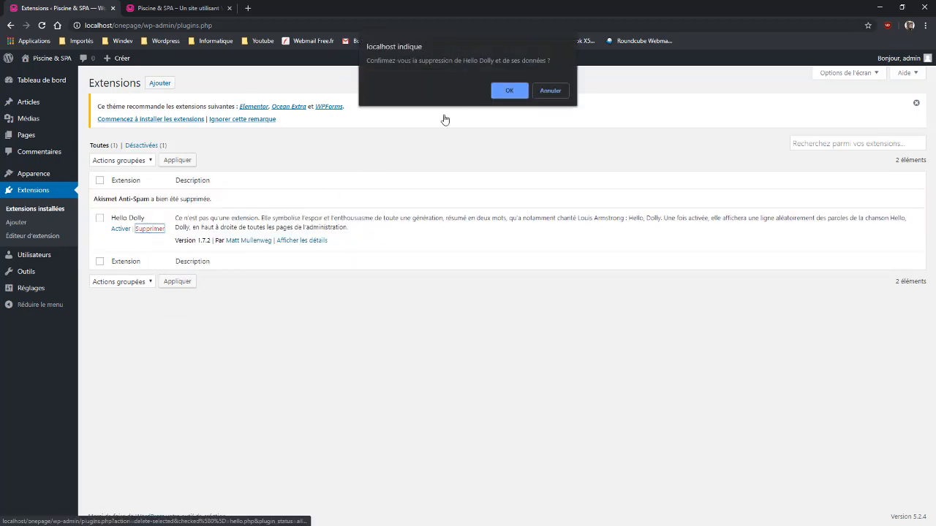
pyautogui.click(500, 90)
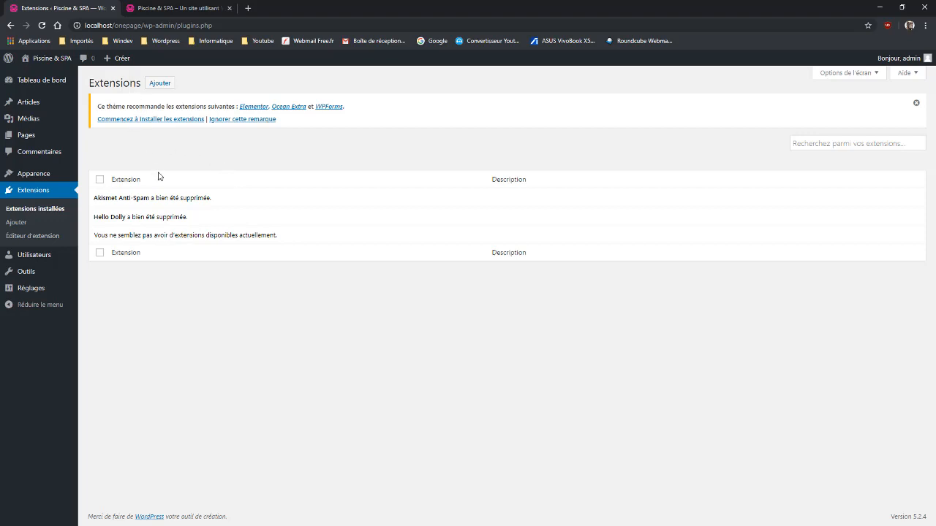
# - Search the extension directory for "element" and install Elementor Page Builder and Essential Addons for Elementor
pyautogui.click(163, 85)
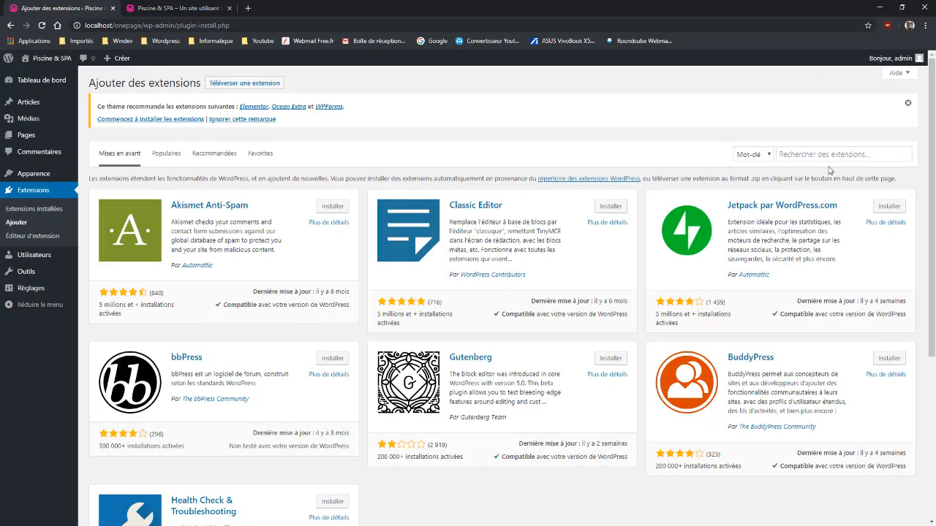
pyautogui.click(826, 155)
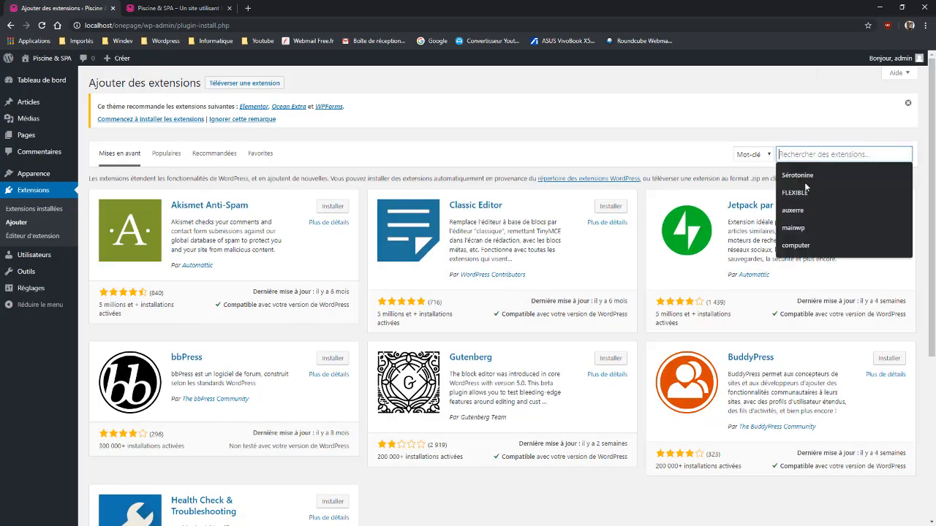
pyautogui.write('element')
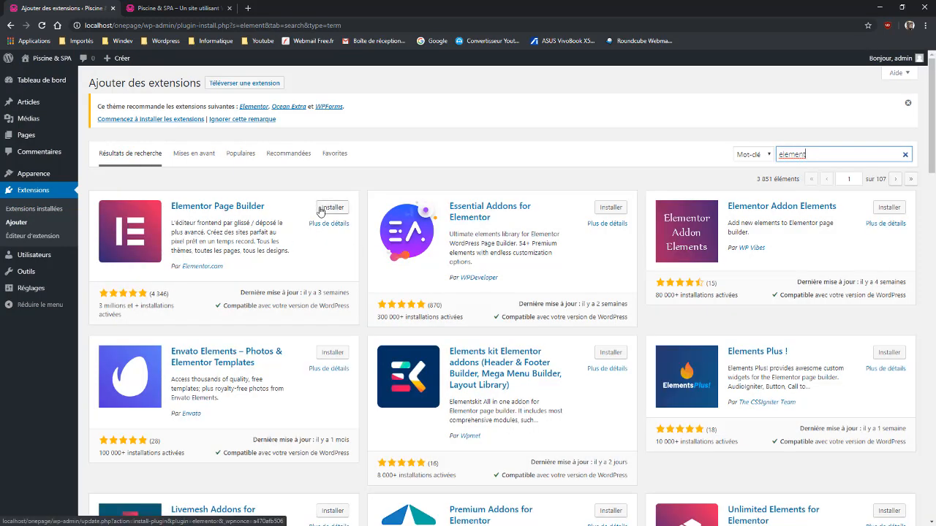
pyautogui.click(320, 210)
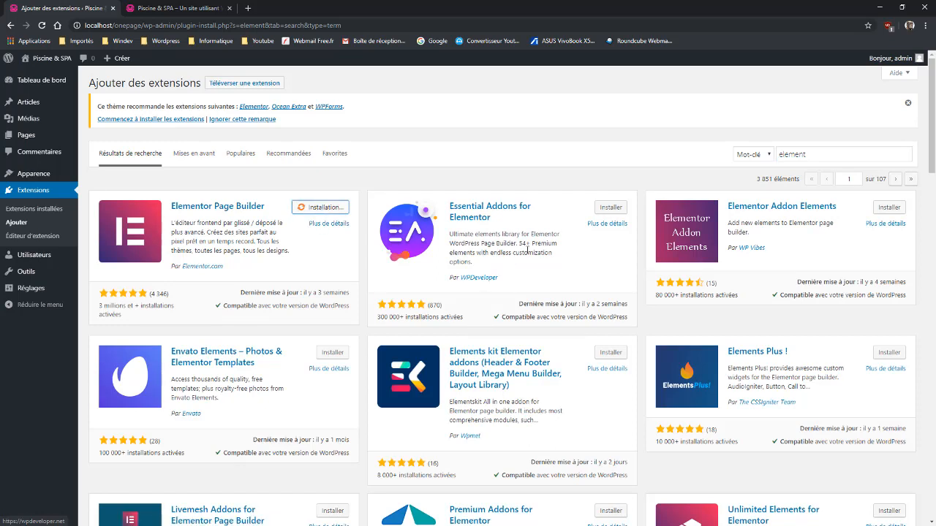
pyautogui.click(612, 210)
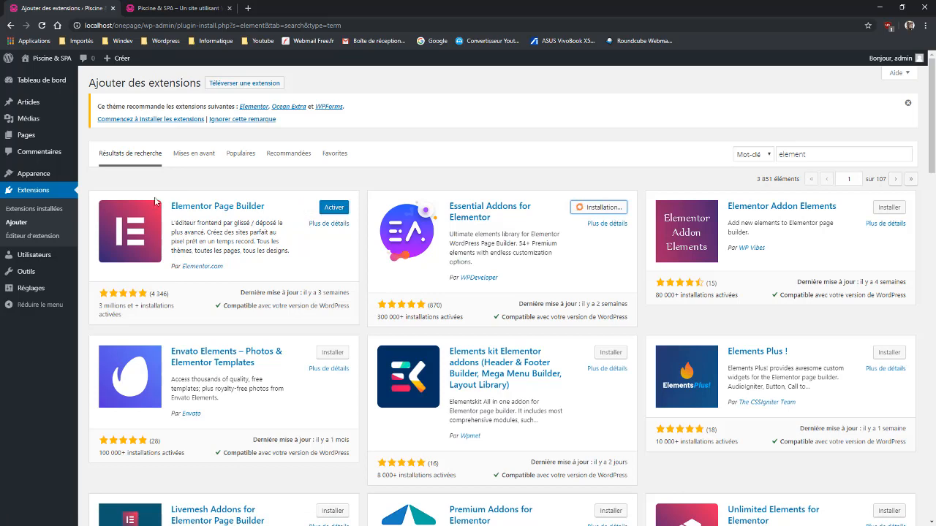
# - Search the extension directory for "oceanwp" and install Ocean Modal Window
pyautogui.click(842, 156)
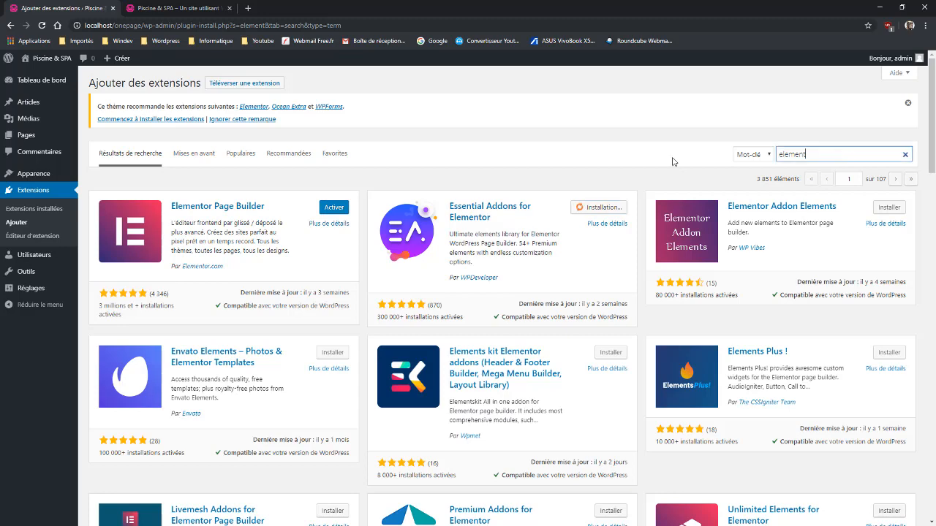
pyautogui.hotkey('ctrl', 'a')
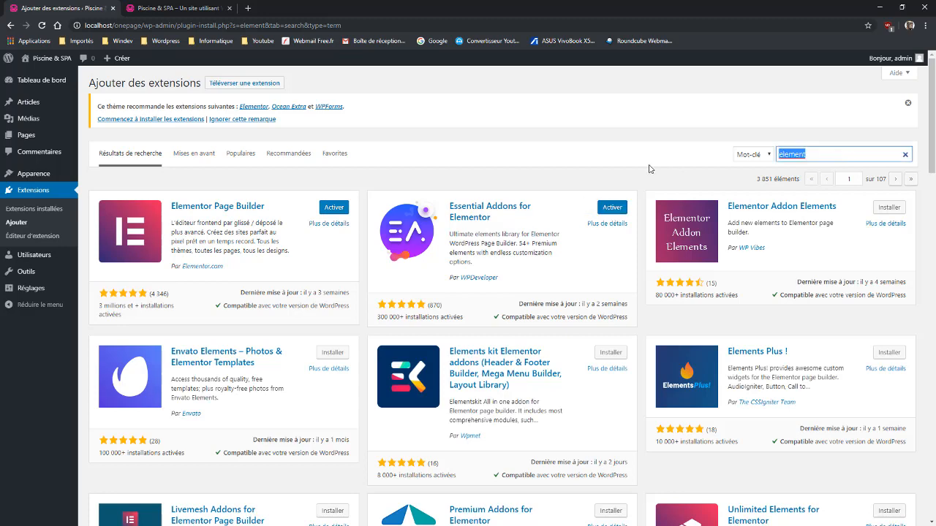
pyautogui.scroll(1, 489, 308)
pyautogui.write('cceanw')
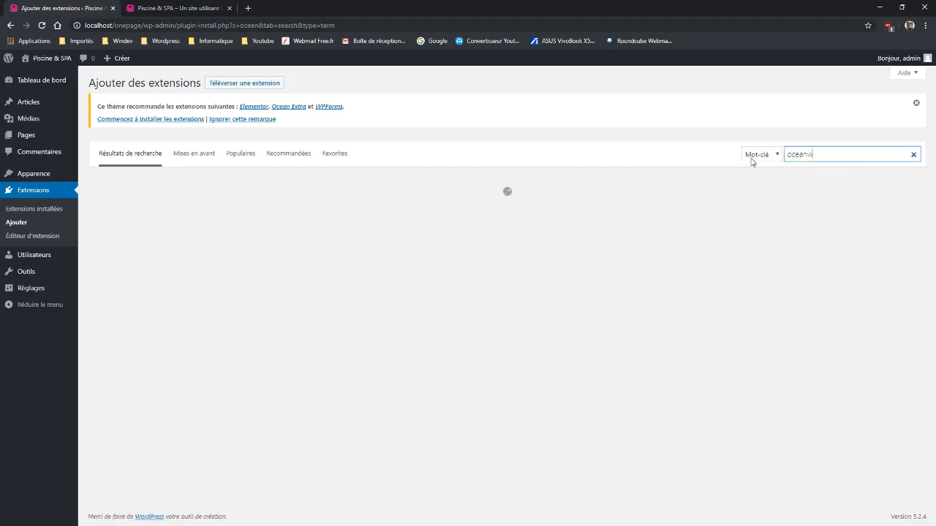
pyautogui.write('p')
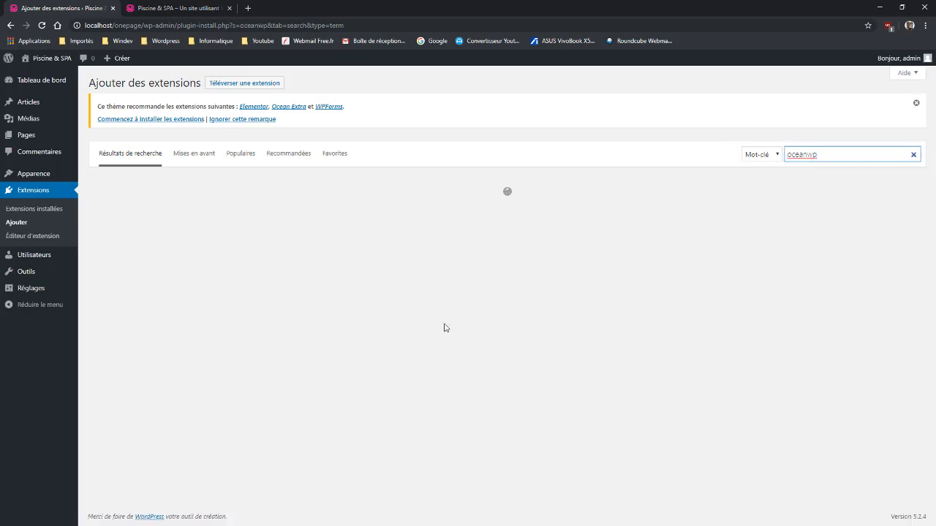
pyautogui.scroll(-2, 438, 343)
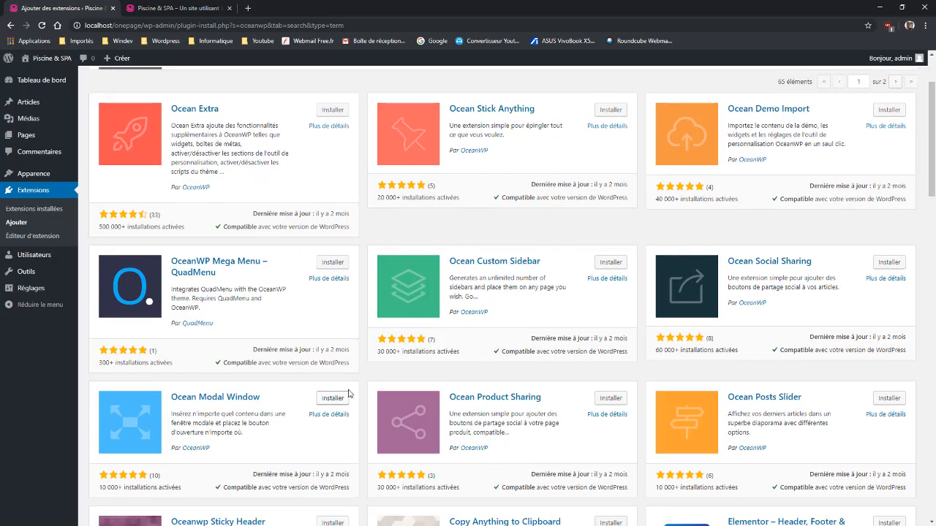
pyautogui.click(333, 399)
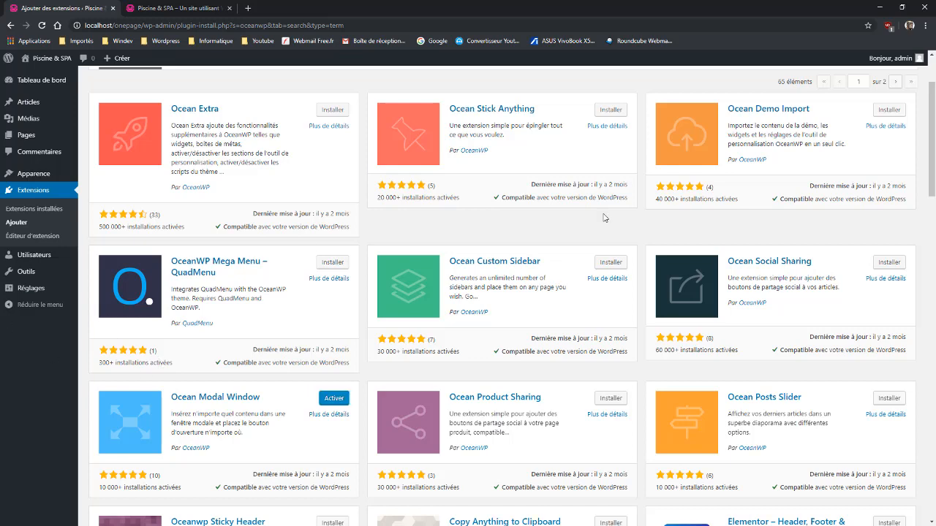
# - Search the extension directory for "wpform" and install Contact Form by WPForms
pyautogui.scroll(2, 844, 194)
pyautogui.doubleClick(777, 157)
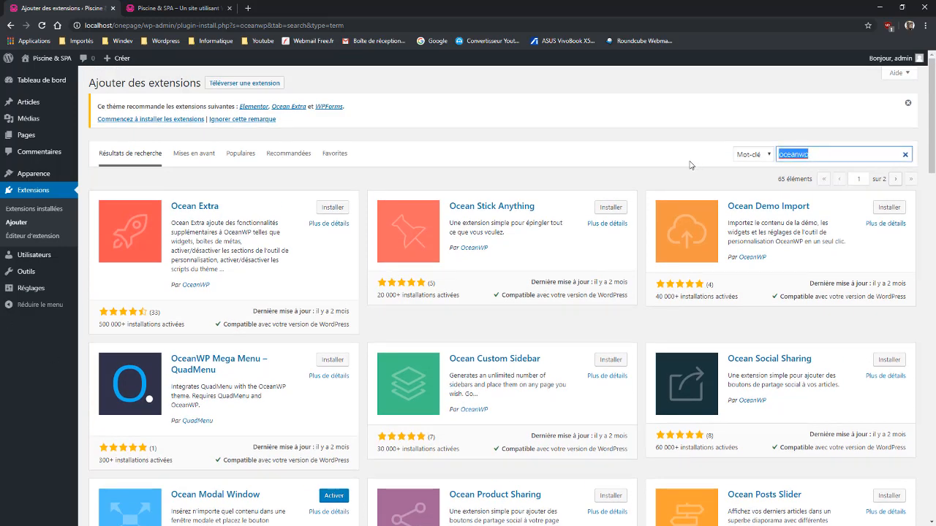
pyautogui.write('wpform')
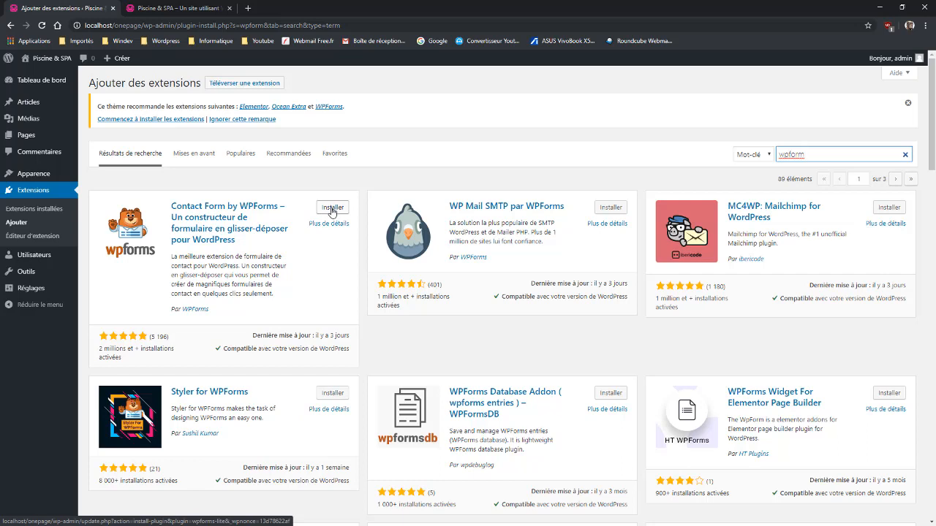
pyautogui.click(331, 209)
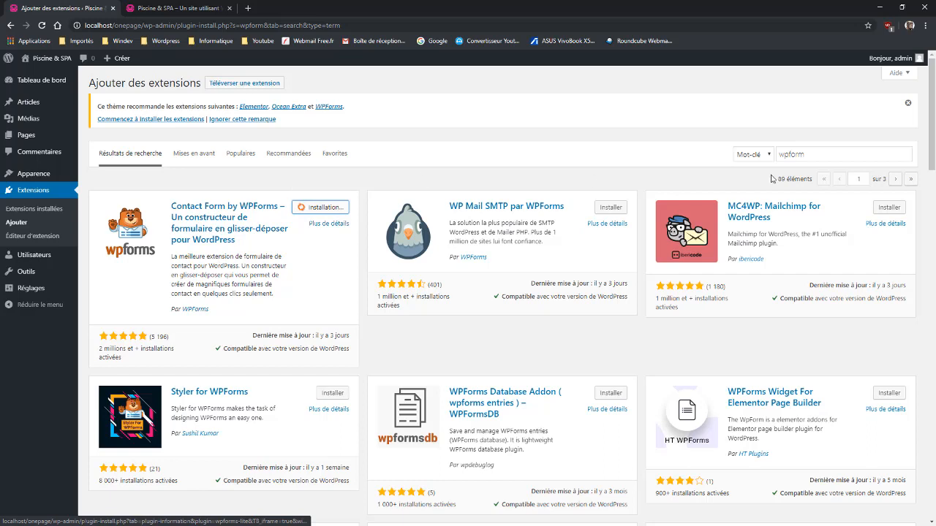
# - Search the extension directory for "sticky header" and install Oceanwp Sticky Header
pyautogui.click(801, 155)
pyautogui.moveTo(802, 154); pyautogui.dragTo(730, 158)
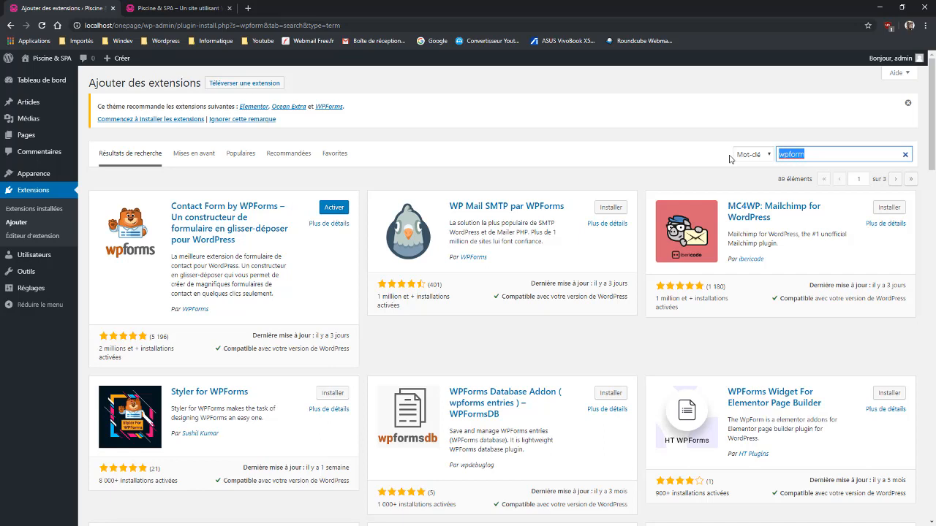
pyautogui.write('s')
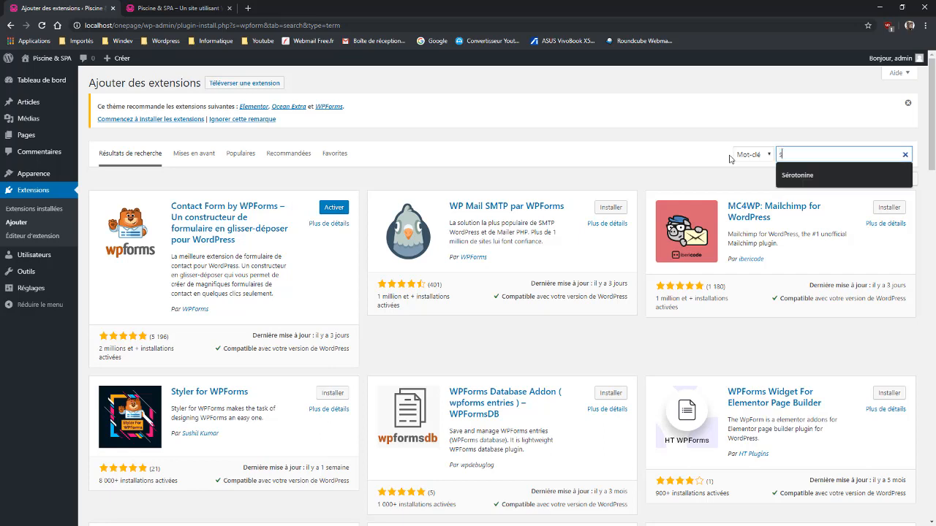
pyautogui.write('tick')
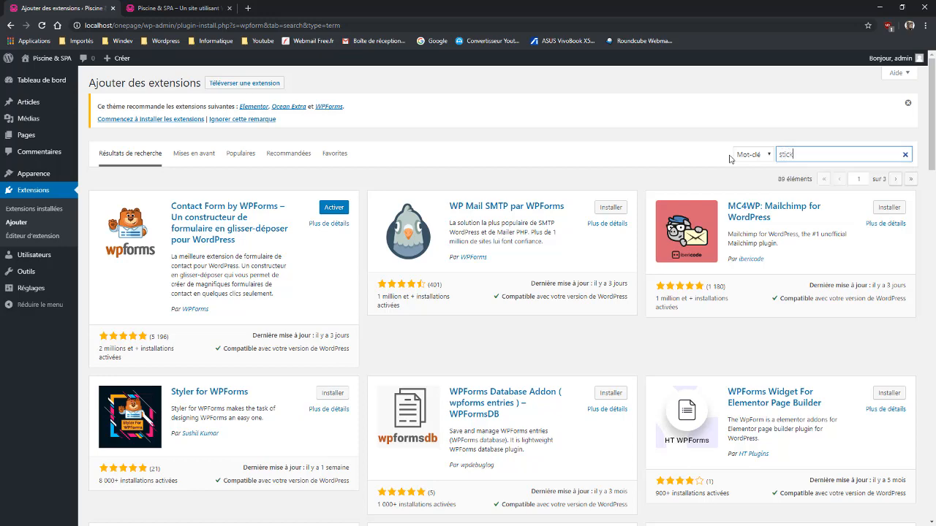
pyautogui.write('y')
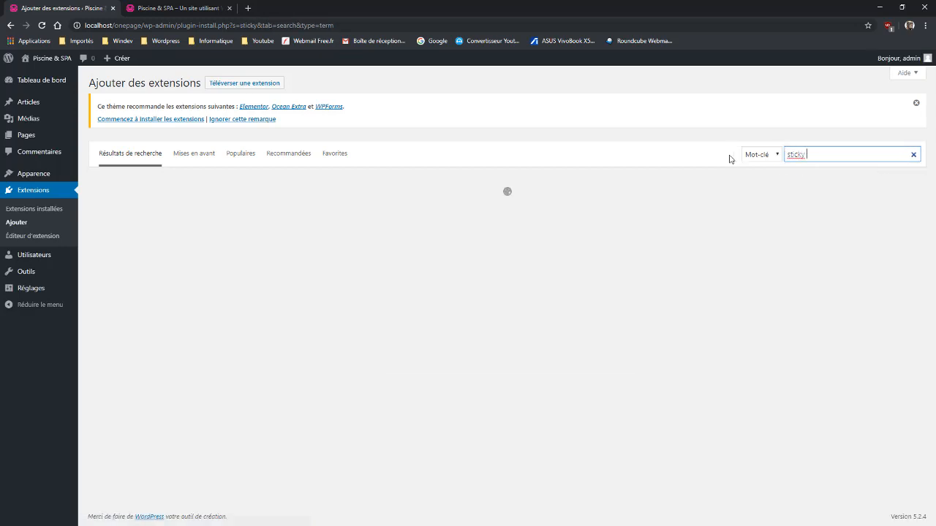
pyautogui.write(' header')
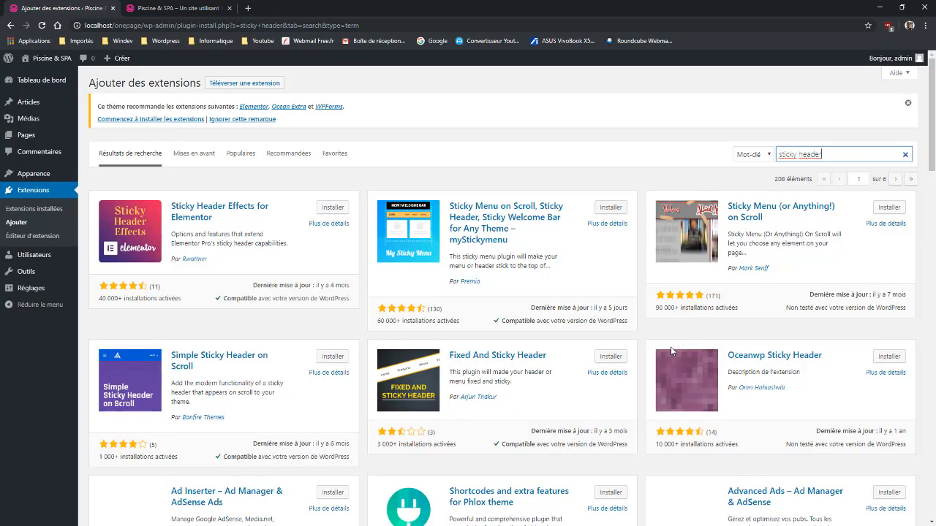
pyautogui.click(890, 356)
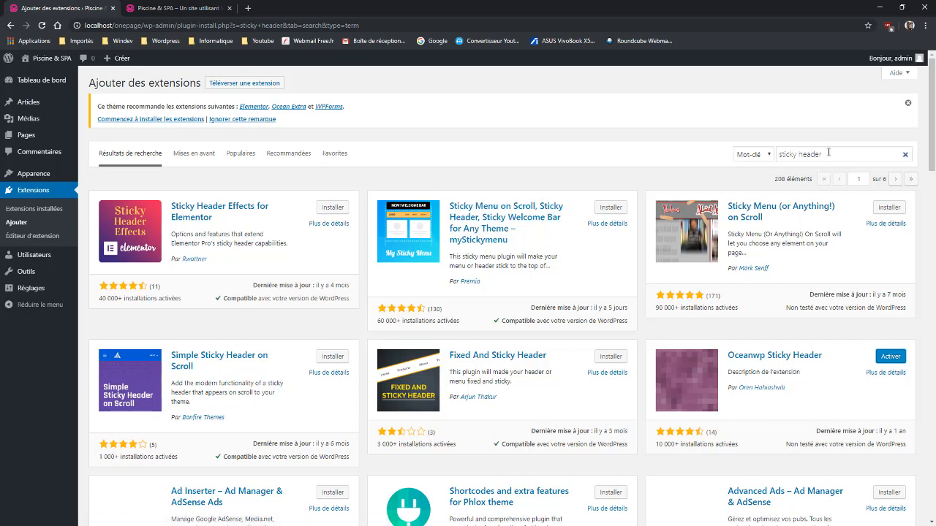
# - Search the extension directory for "cookie" and install Cookie Notice for GDPR
pyautogui.moveTo(828, 153); pyautogui.dragTo(720, 159)
pyautogui.write('cookie')
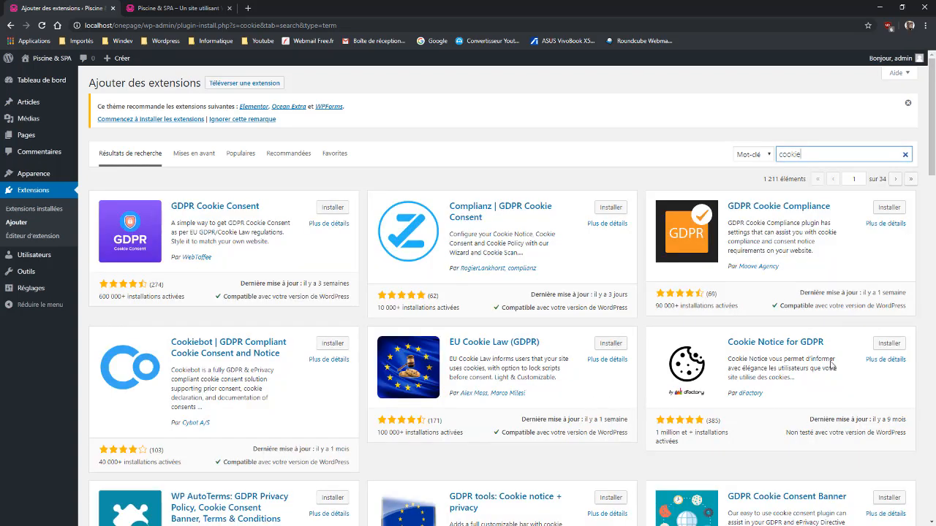
pyautogui.click(877, 346)
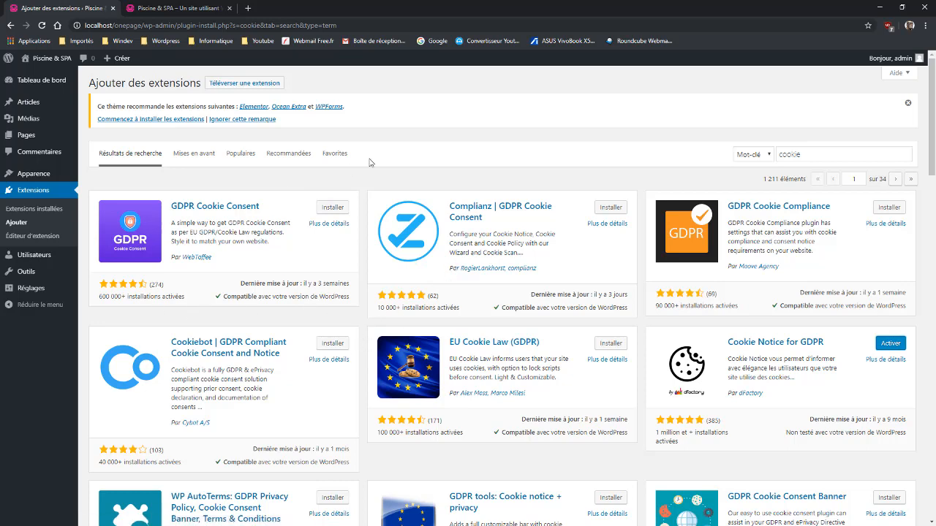
# - Activate Elementor, Essential Addons for Elementor and Ocean Modal Window in the list of installed extensions
pyautogui.click(27, 192)
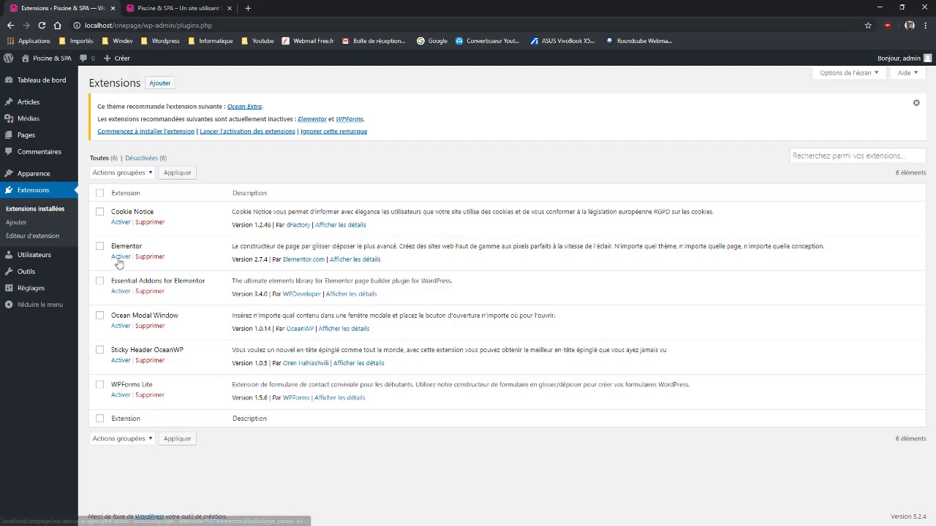
pyautogui.click(121, 257)
pyautogui.click(120, 291)
pyautogui.click(121, 326)
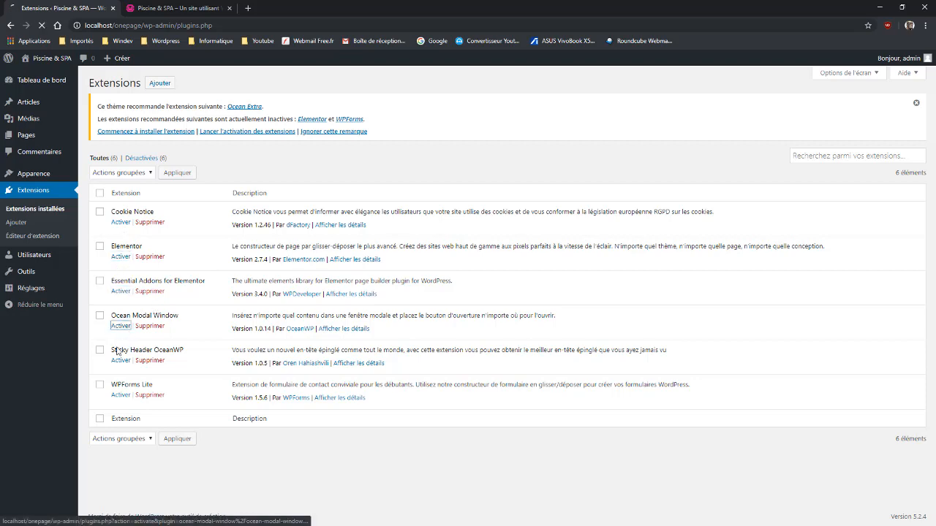
pyautogui.click(120, 361)
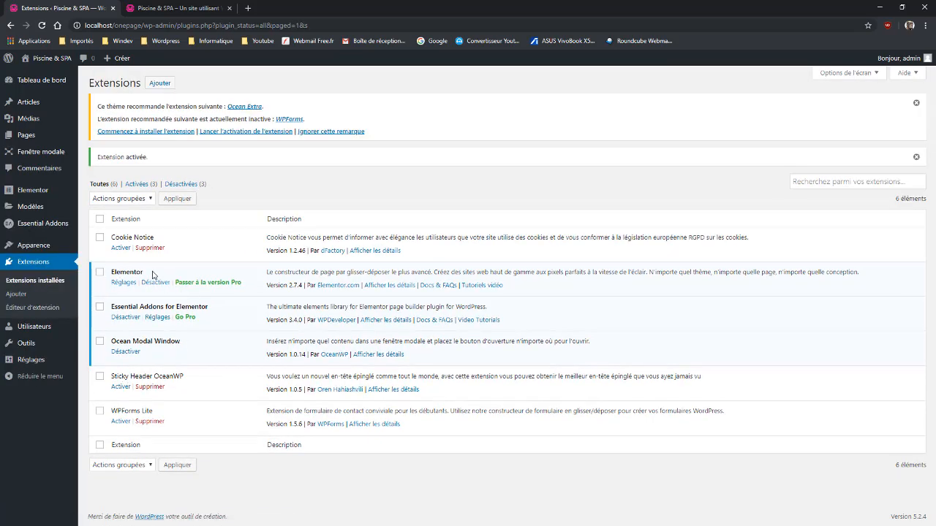
# - Activate the WPForms Lite and Sticky Header OceanWP extensions
pyautogui.click(121, 421)
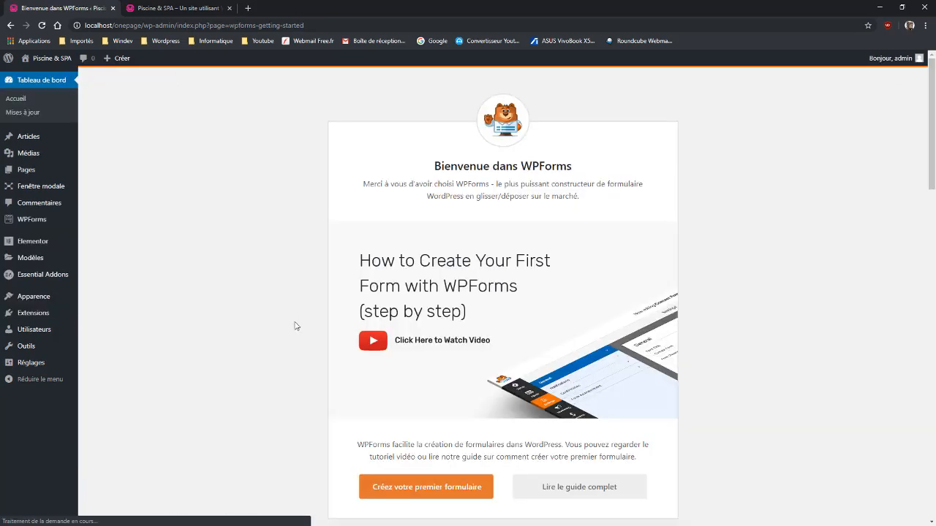
pyautogui.moveTo(34, 301)
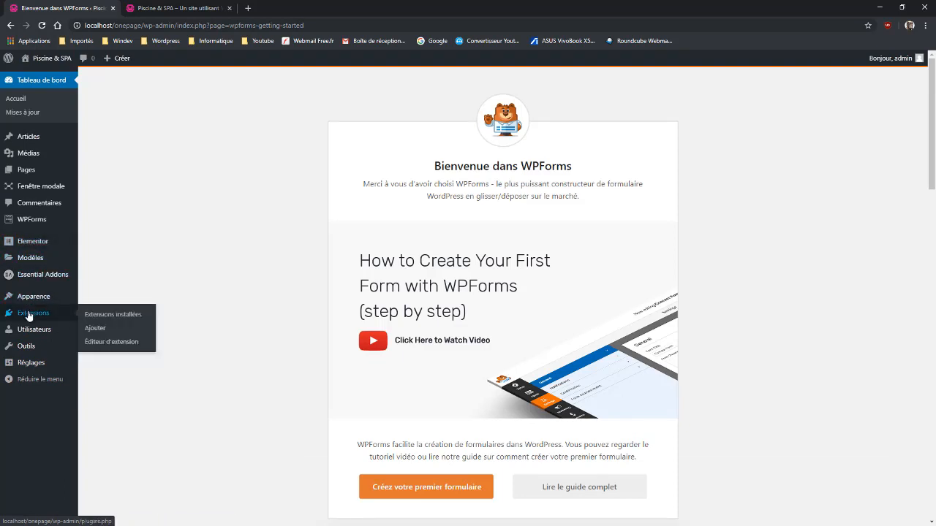
pyautogui.click(29, 316)
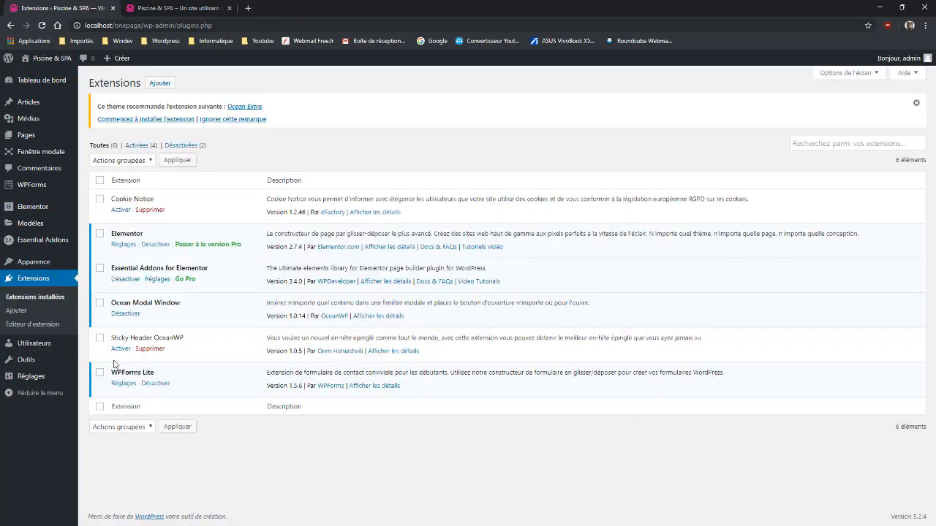
pyautogui.click(121, 348)
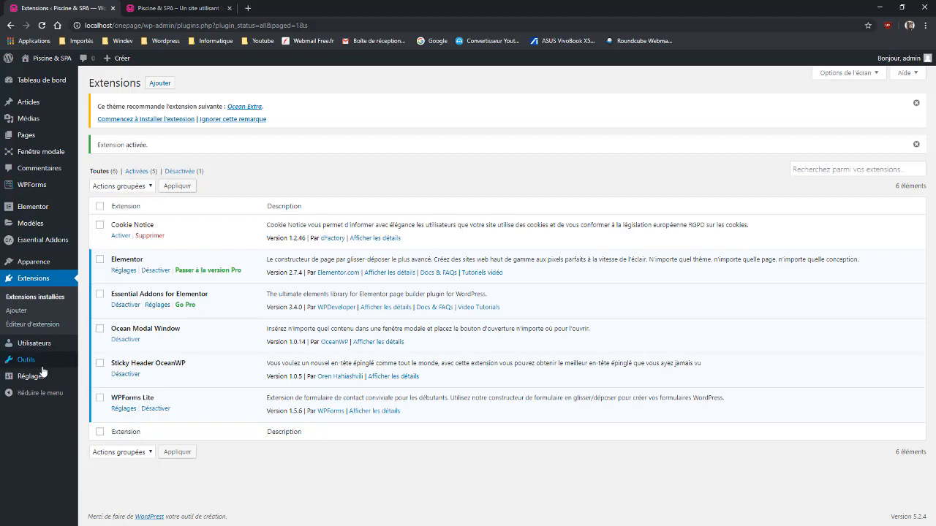
# - Move the default article "Bonjour tout le monde !" to the trash
pyautogui.click(57, 137)
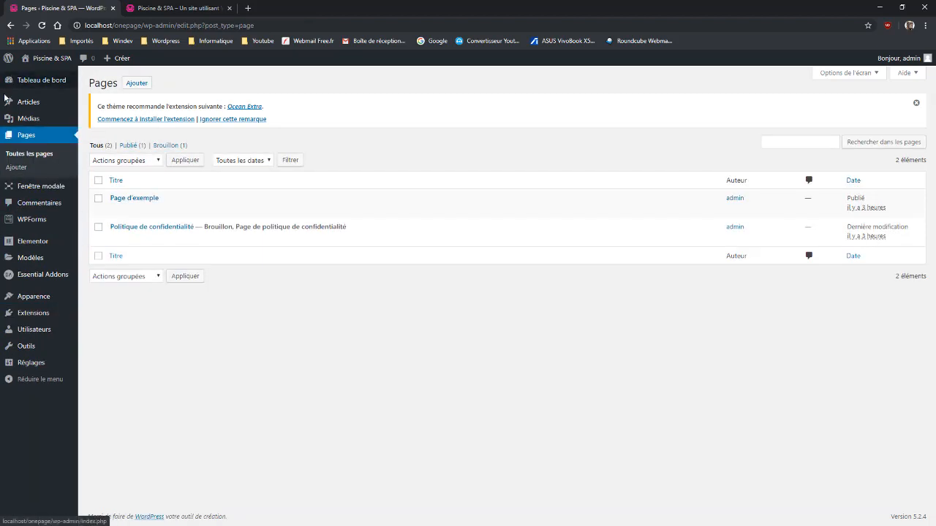
pyautogui.click(26, 101)
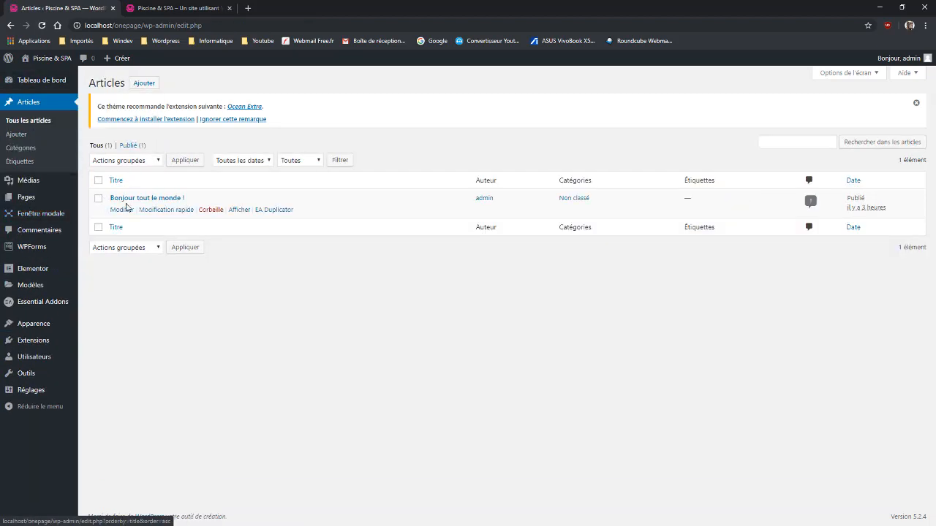
pyautogui.click(211, 210)
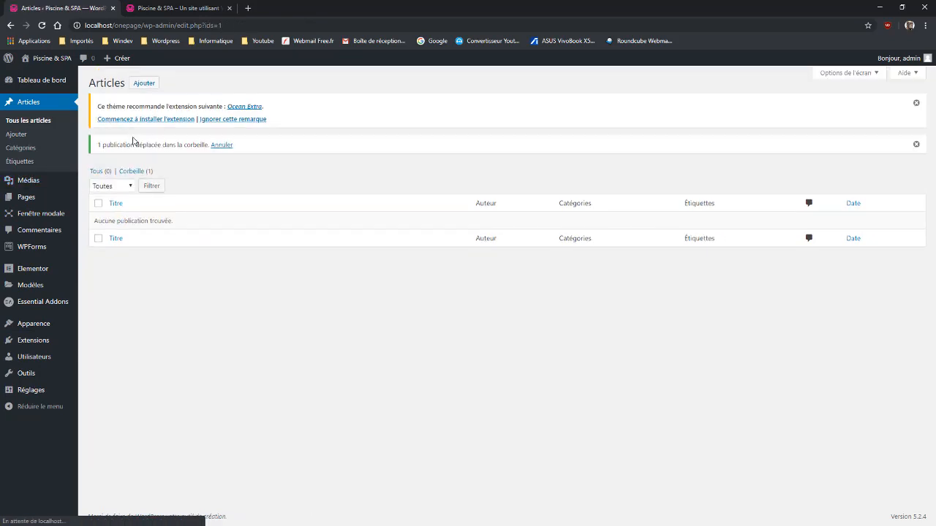
# - In the media library, view the details of the recommended Ocean Extra extension and dismiss the recommendation notice
pyautogui.click(27, 181)
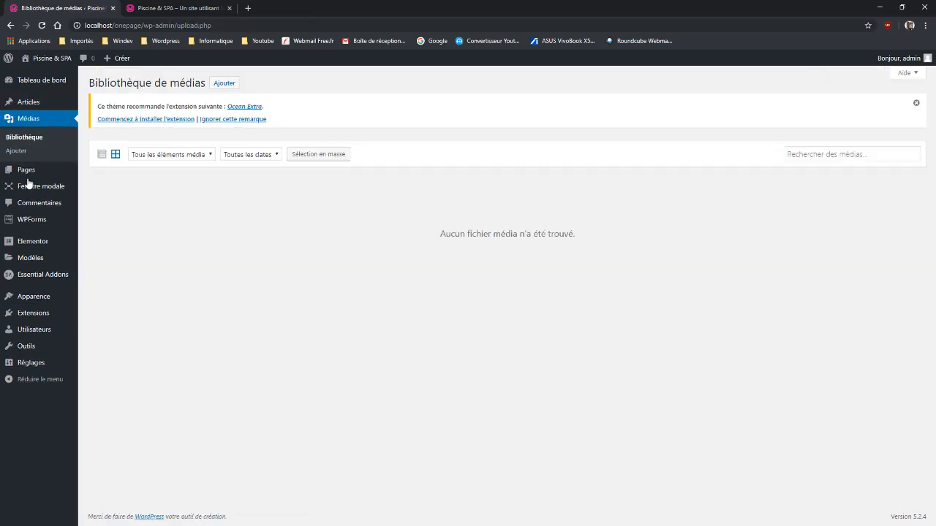
pyautogui.click(244, 110)
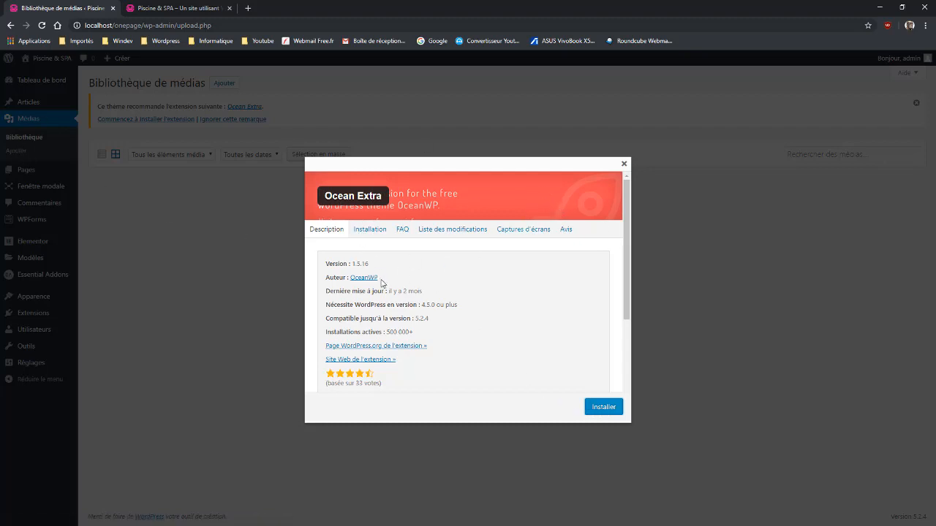
pyautogui.click(623, 164)
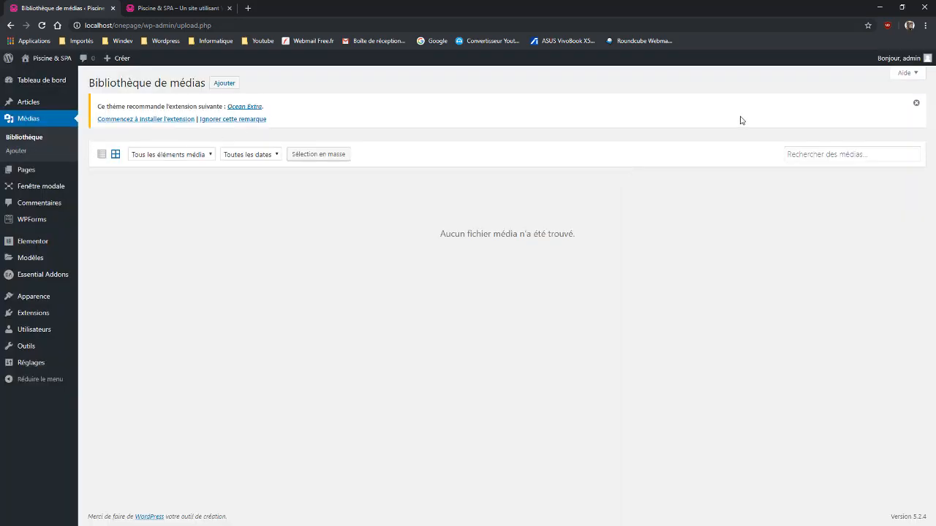
pyautogui.click(917, 105)
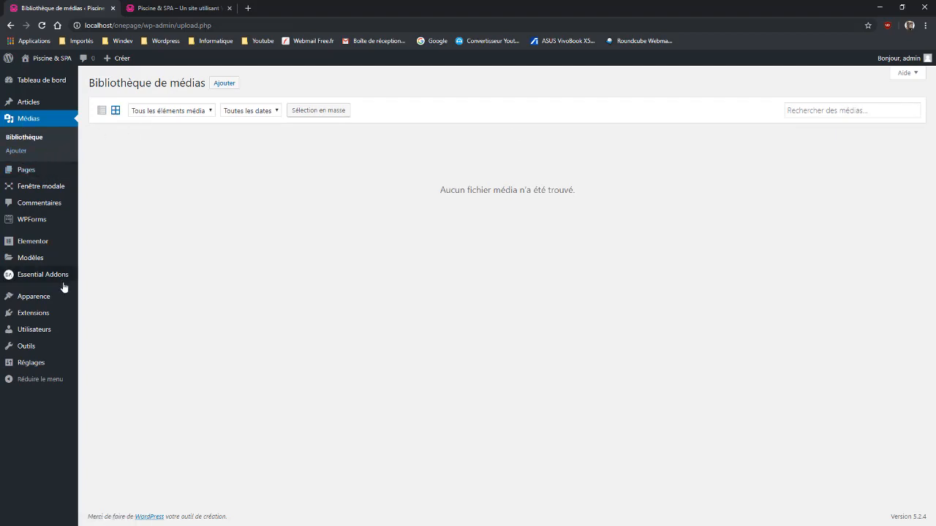
# - Upload the 15 site images from File Explorer to the media library
pyautogui.click(226, 85)
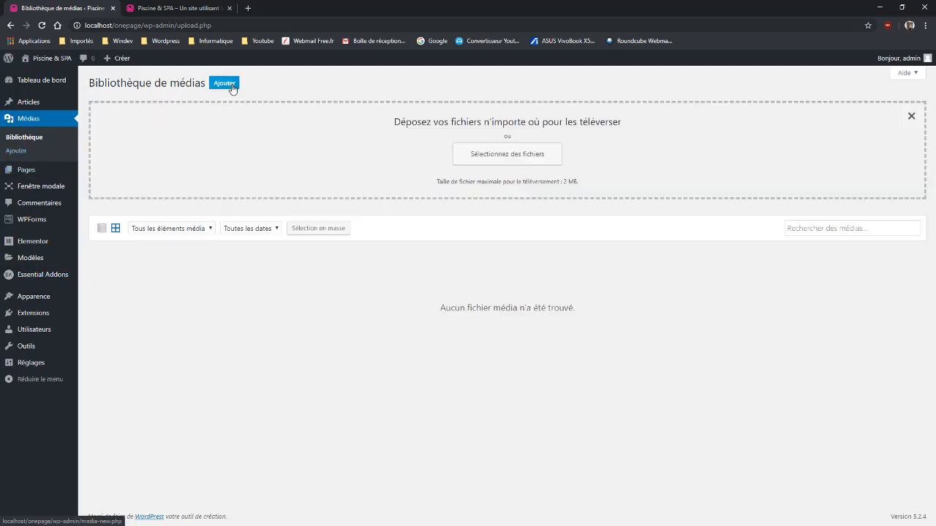
pyautogui.press('super+e')
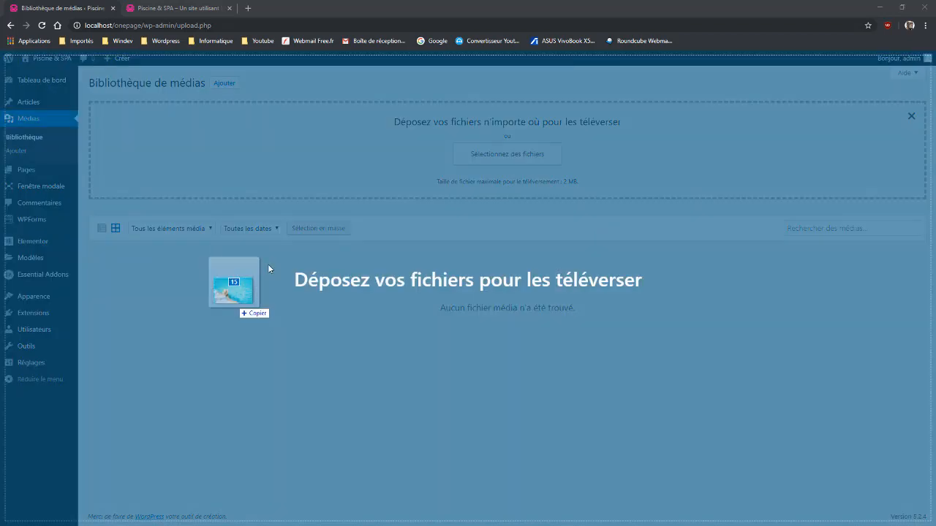
pyautogui.moveTo(267, 264); pyautogui.dragTo(305, 152)
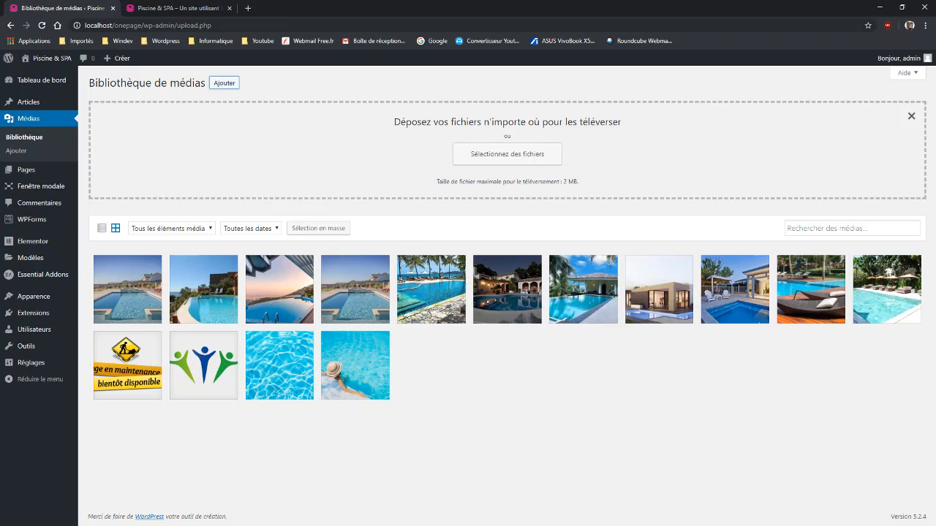
# - Search the extension directory for "ocean extra", and install and activate Ocean Extra
pyautogui.click(27, 170)
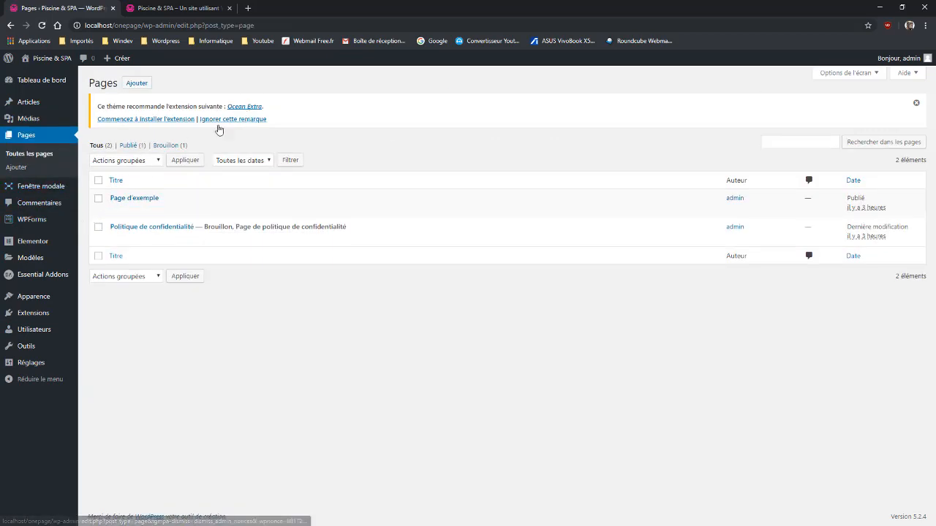
pyautogui.click(31, 314)
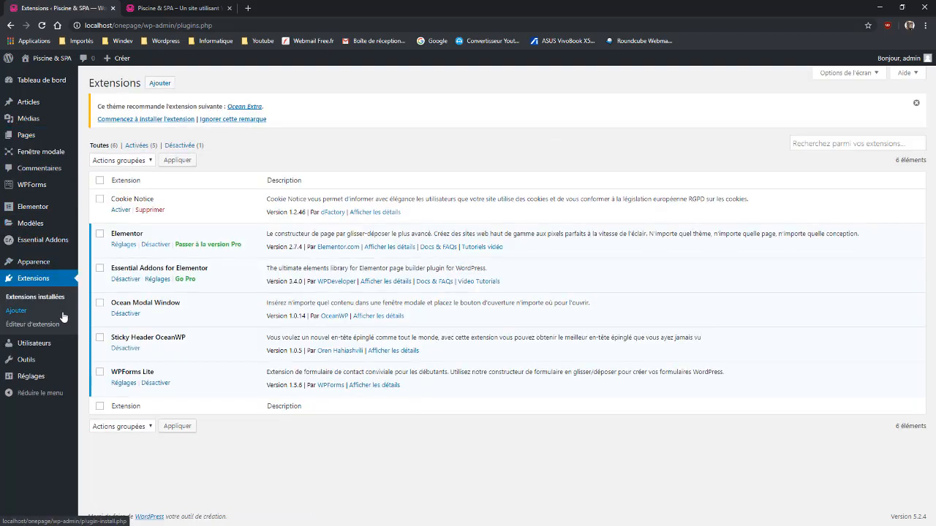
pyautogui.click(160, 84)
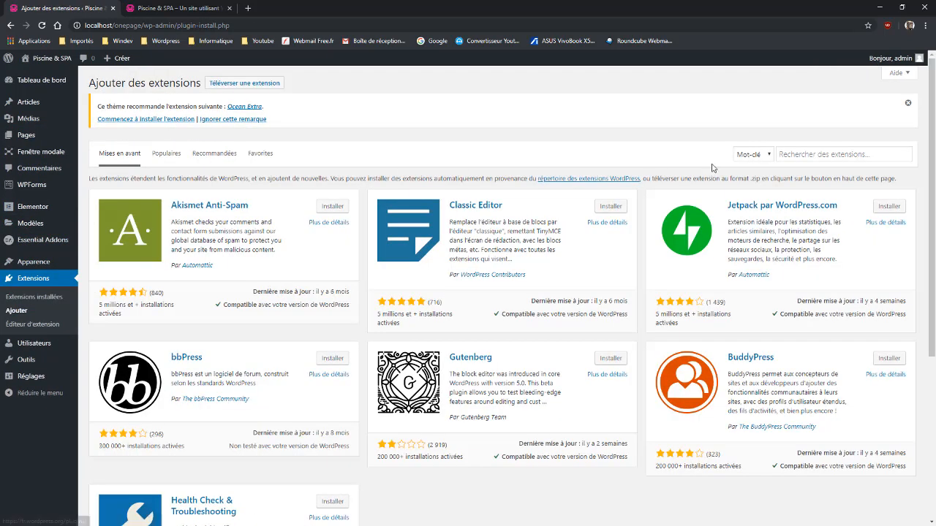
pyautogui.click(782, 154)
pyautogui.write('oc')
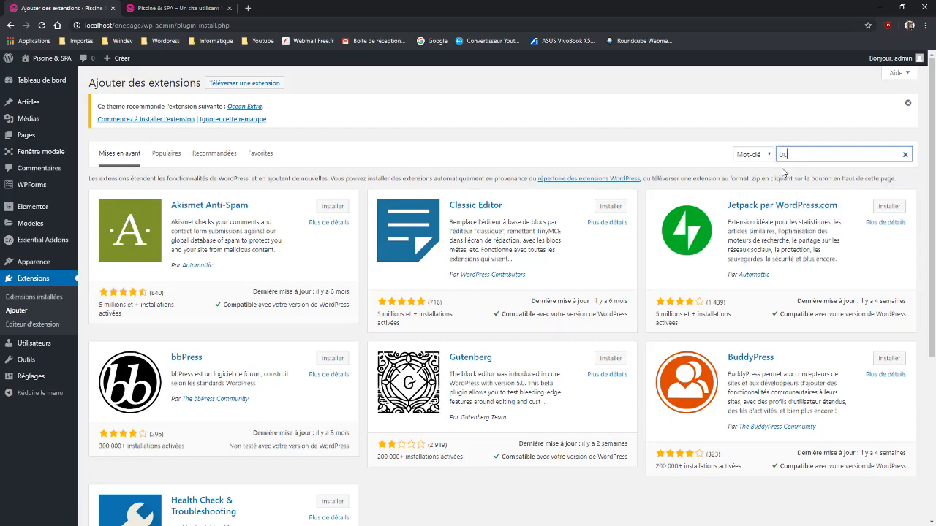
pyautogui.write('ean extra')
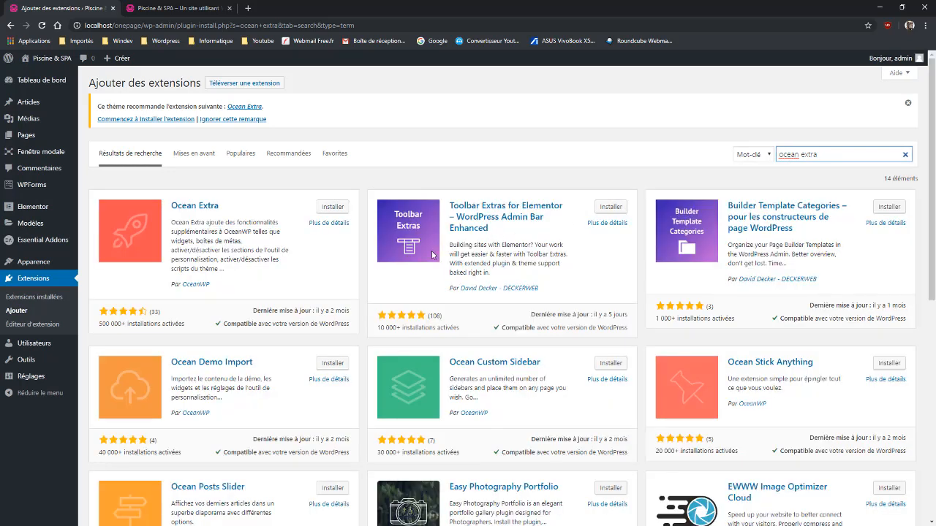
pyautogui.click(332, 207)
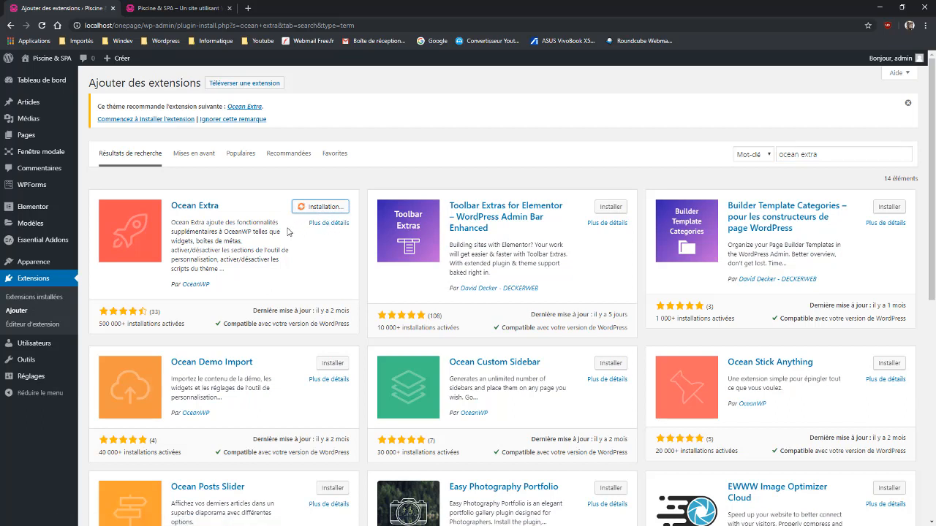
pyautogui.click(328, 210)
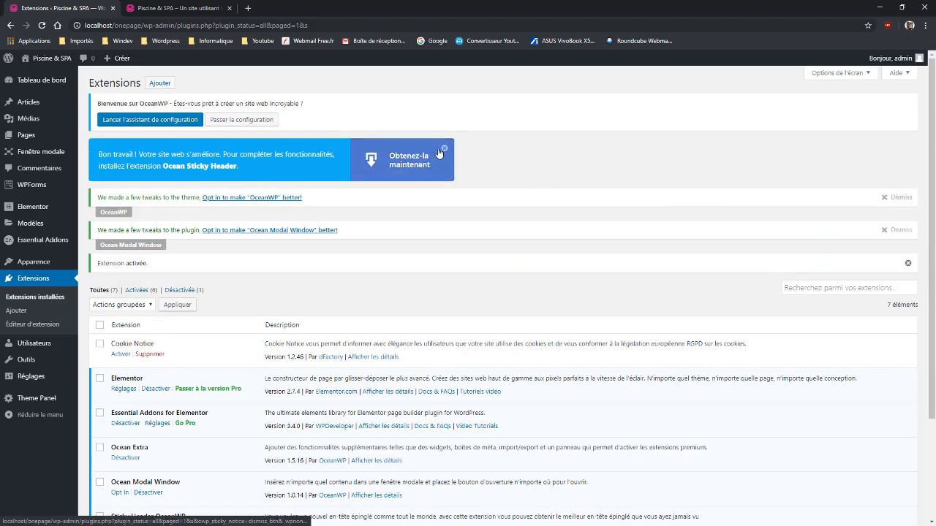
# - Skip the OceanWP setup wizard and dismiss the opt-in notices for OceanWP and Ocean Modal Window
pyautogui.click(261, 124)
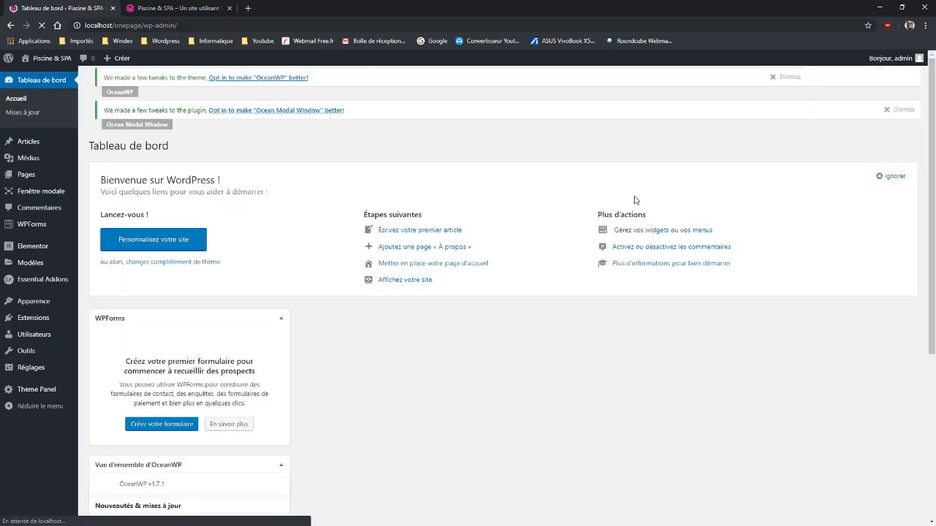
pyautogui.click(884, 106)
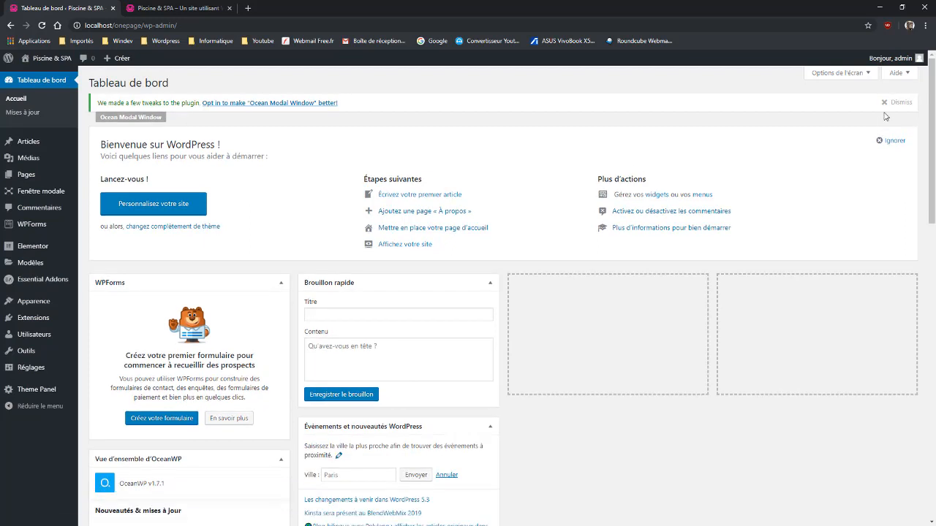
pyautogui.click(884, 103)
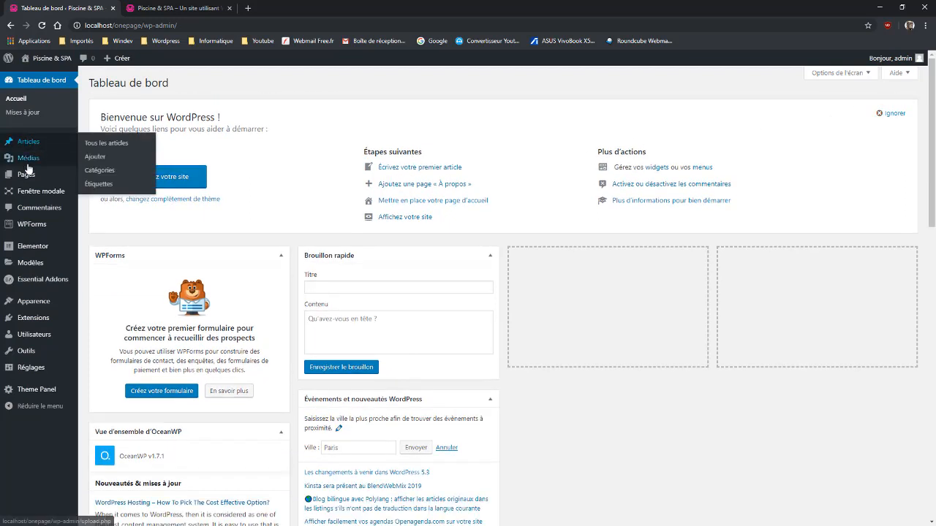
# - Move the default page "Page d'exemple" to the trash
pyautogui.click(27, 180)
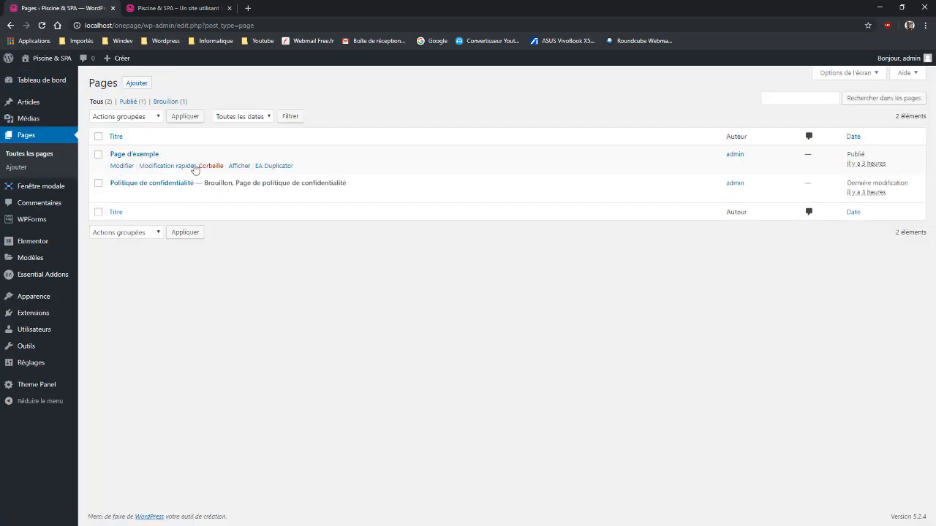
pyautogui.click(209, 166)
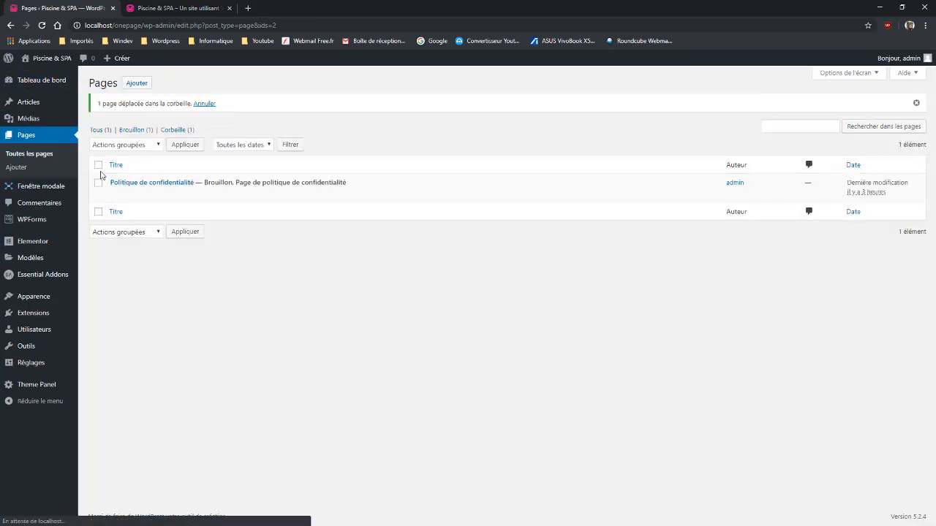
# - Add a page titled "Accueil" with the Elementor pleine largeur template and the 100% pleine largeur content layout
pyautogui.click(141, 86)
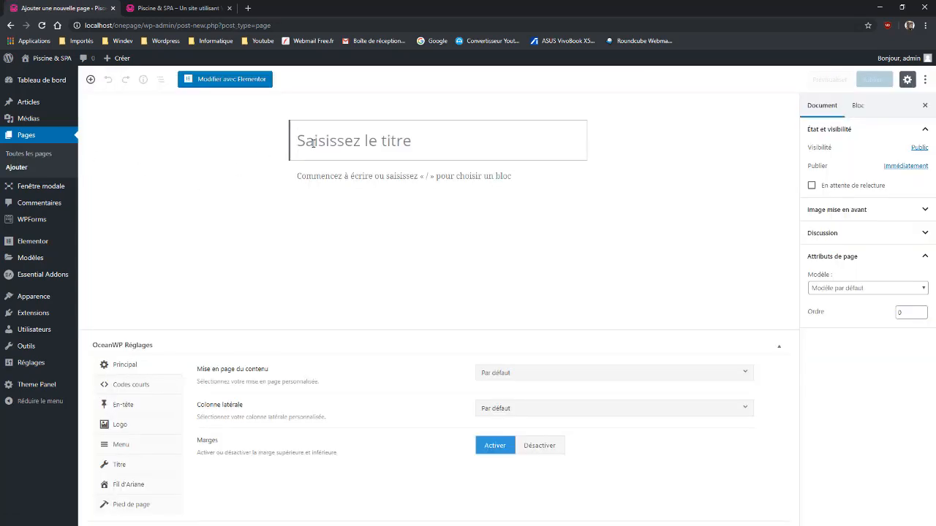
pyautogui.write('Accueil')
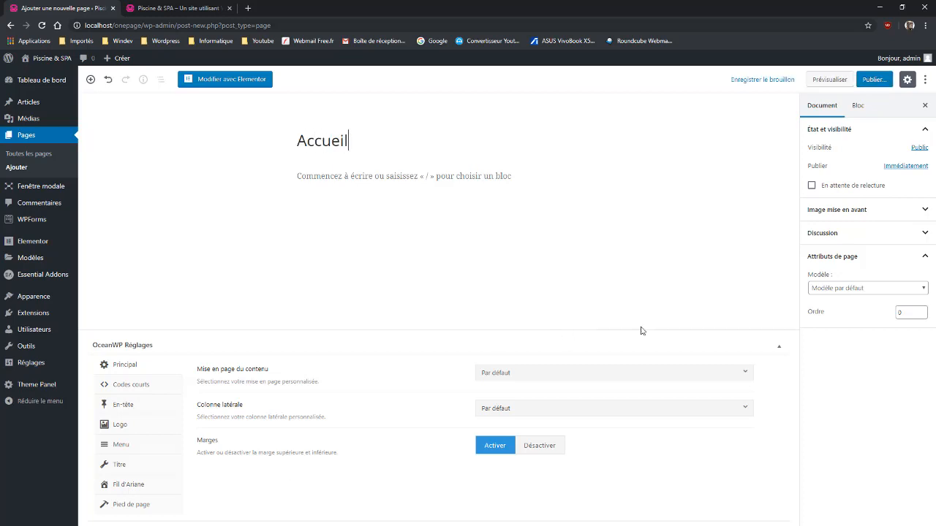
pyautogui.click(902, 290)
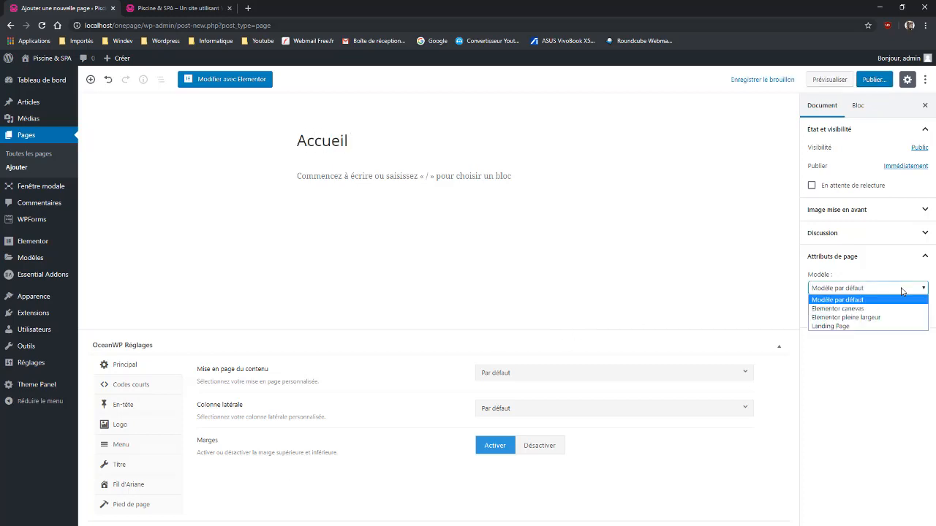
pyautogui.click(855, 320)
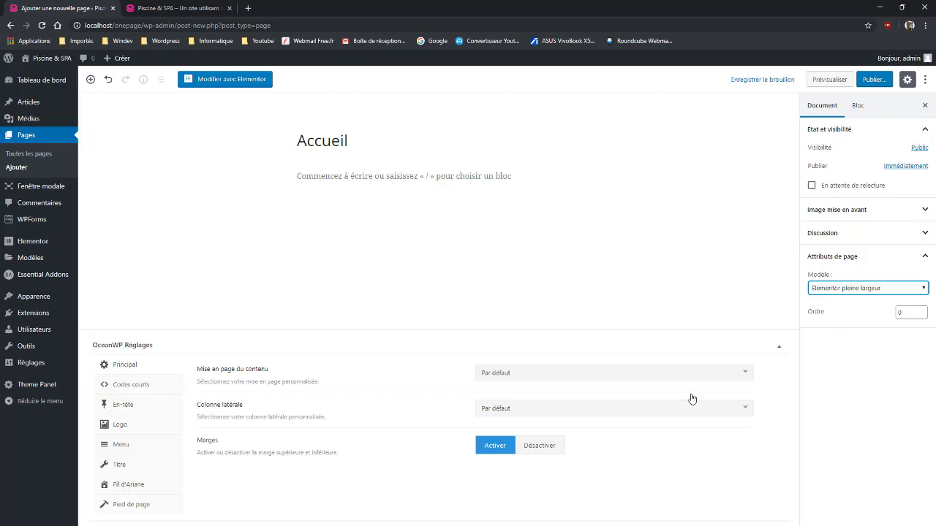
pyautogui.click(571, 375)
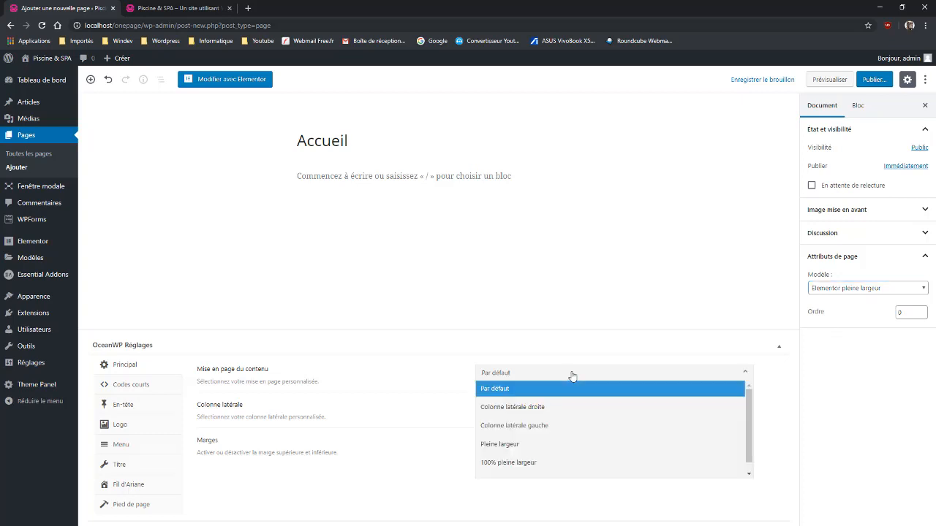
pyautogui.click(534, 463)
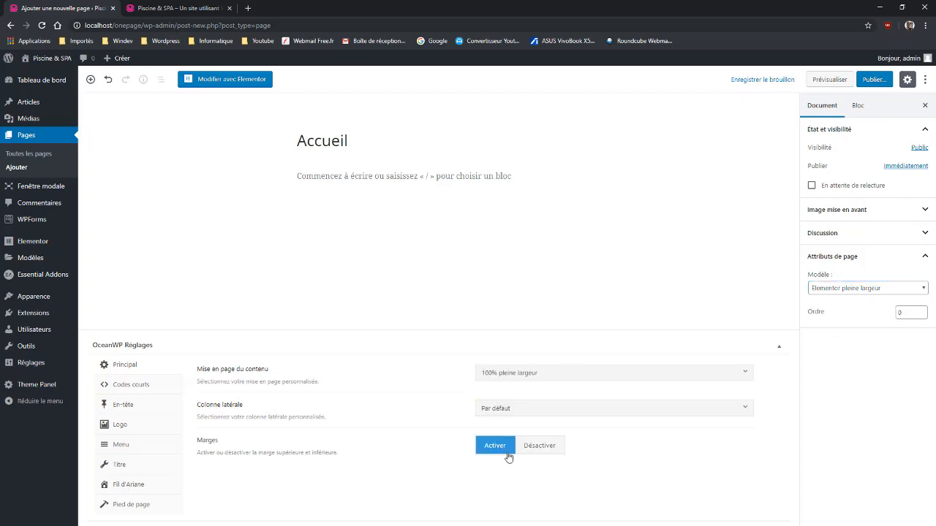
# - Disable the page title display in the OceanWP settings of Accueil and publish the page
pyautogui.click(119, 465)
pyautogui.click(598, 342)
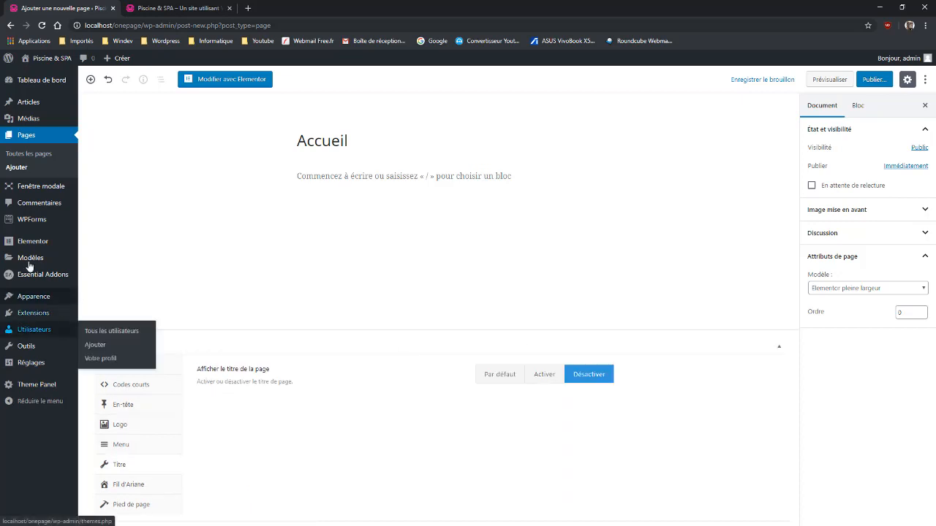
pyautogui.click(873, 78)
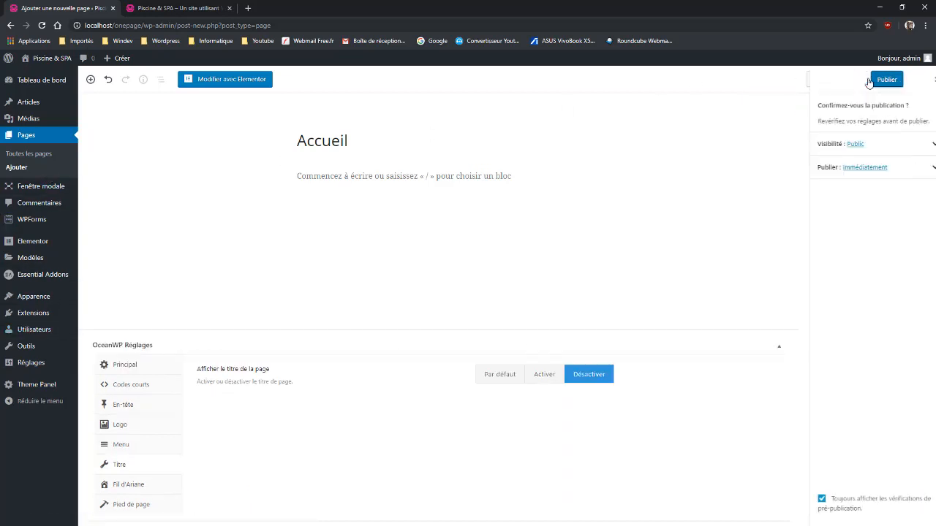
pyautogui.click(878, 78)
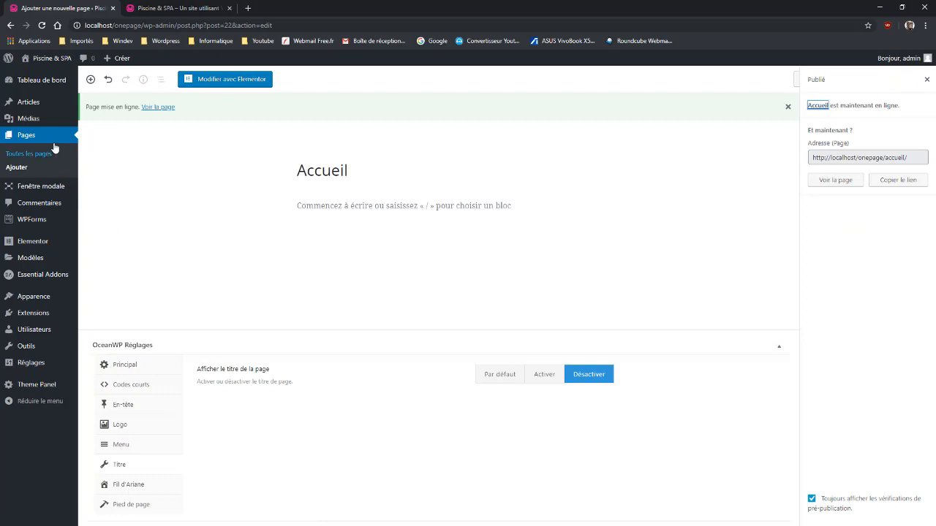
# - Create a new WPForms form named "Contact" from the Formulaire vide template
pyautogui.moveTo(49, 193)
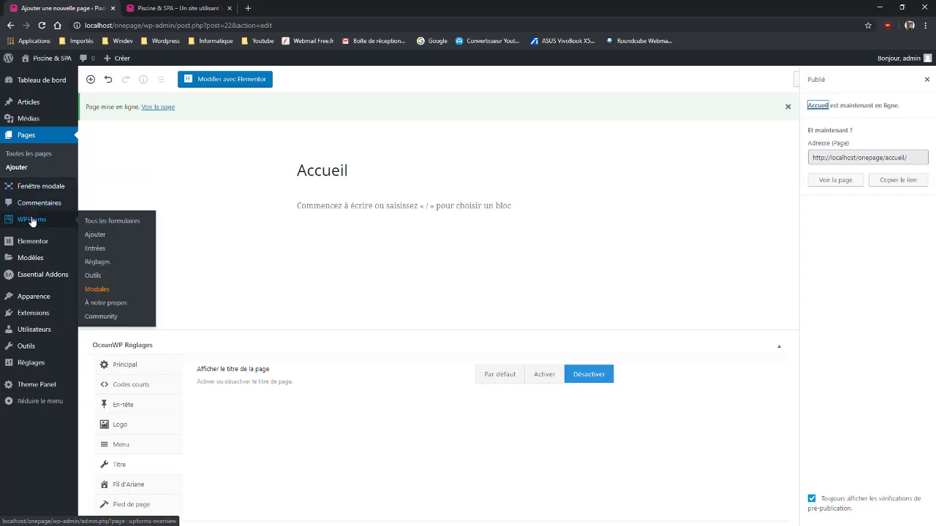
pyautogui.click(33, 221)
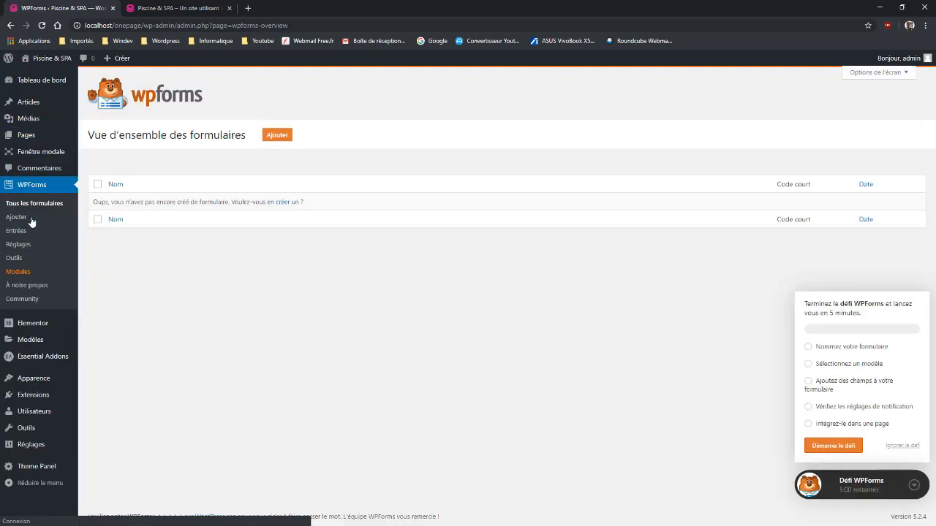
pyautogui.click(277, 135)
pyautogui.click(216, 155)
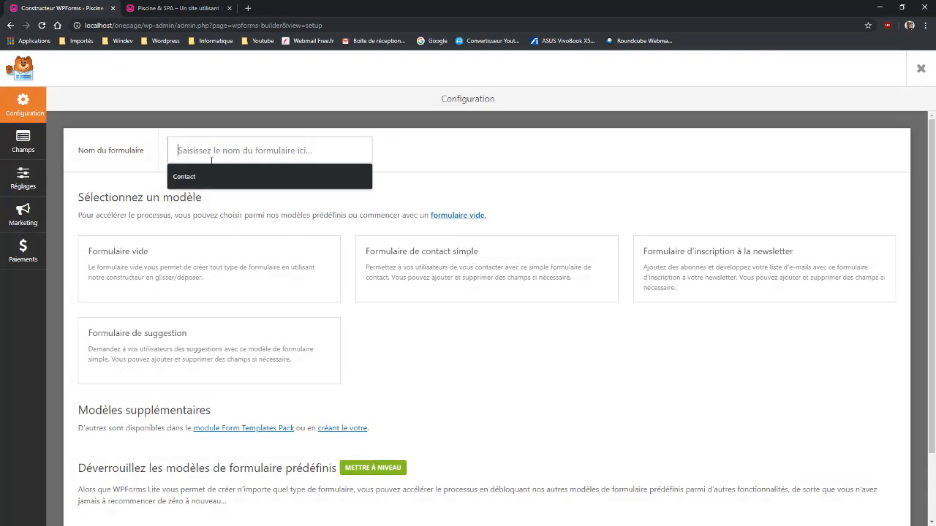
pyautogui.click(200, 177)
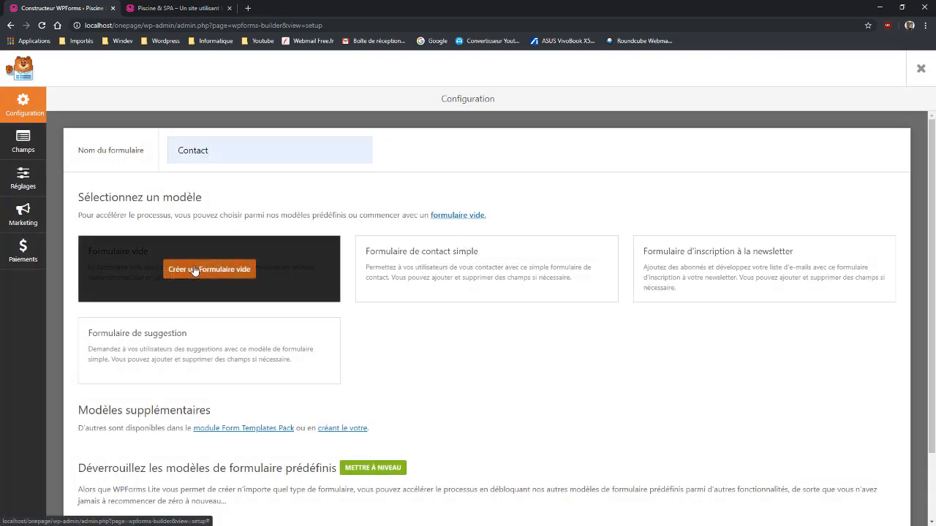
pyautogui.click(200, 271)
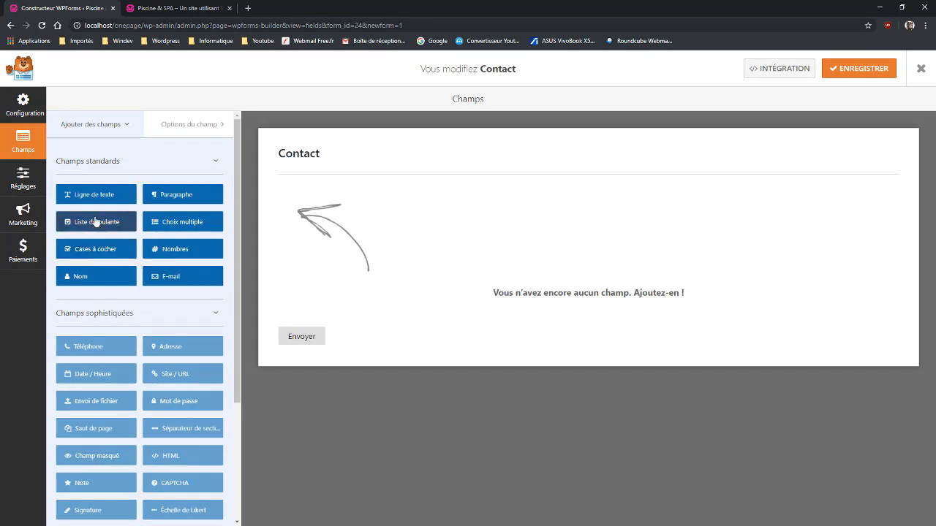
# - Add a Ligne de texte field to the Contact form, label it "Nom" and make it required
pyautogui.moveTo(94, 203); pyautogui.dragTo(282, 205)
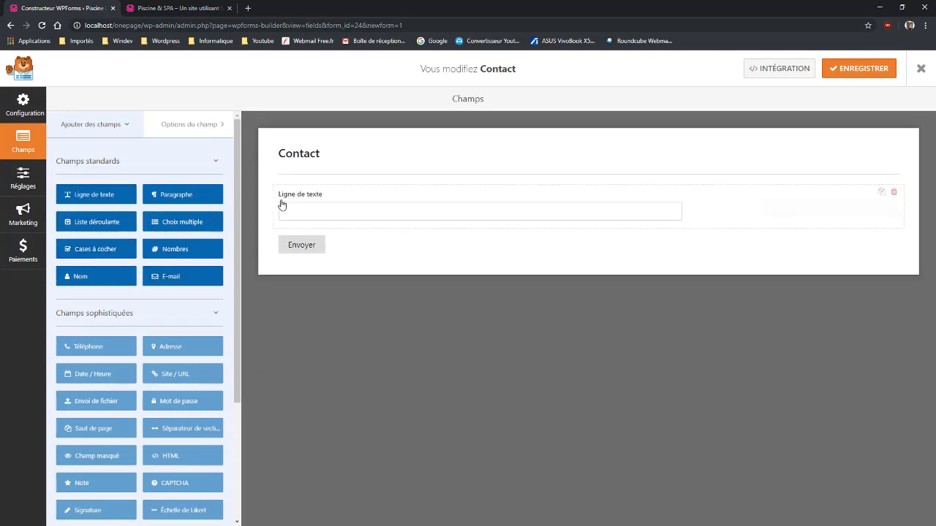
pyautogui.click(360, 206)
pyautogui.hotkey('ctrl', 'a')
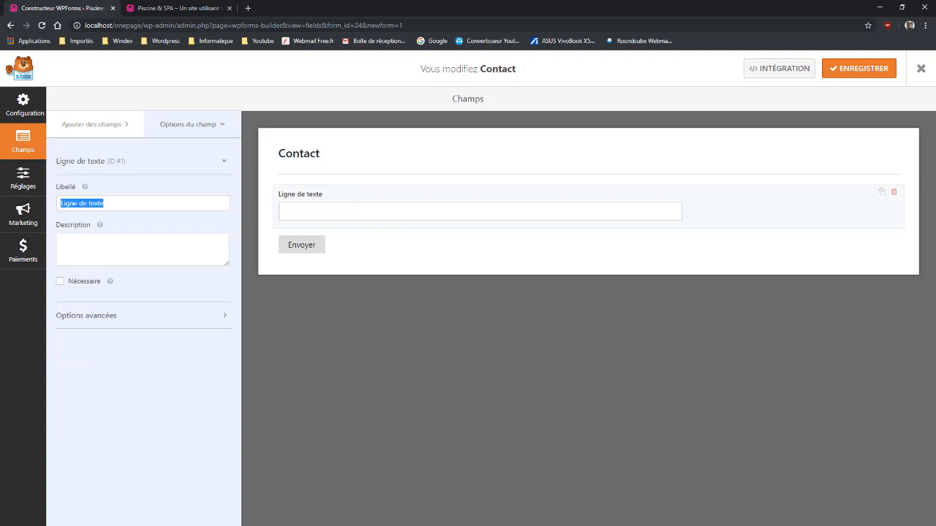
pyautogui.write('Nom')
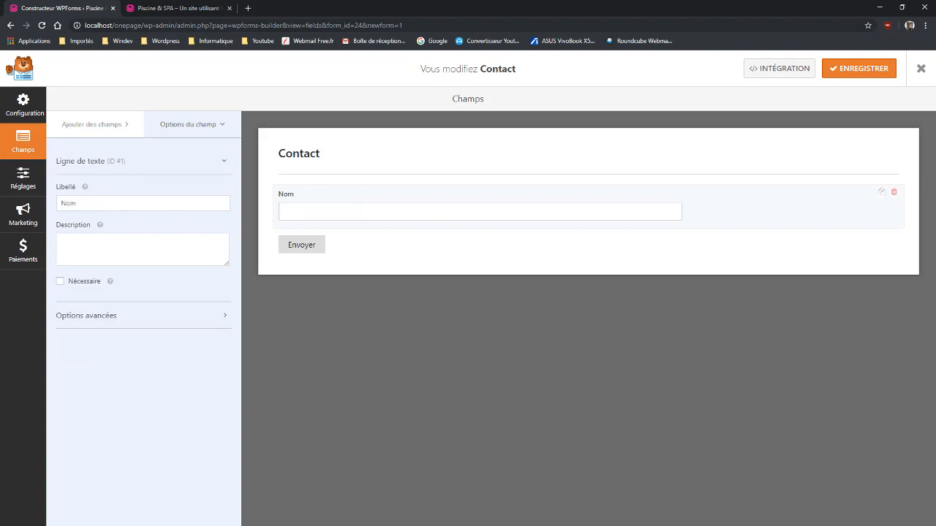
pyautogui.click(84, 284)
# - Set the Nom field's size to Grande and its placeholder text to "Nom", and hide its label
pyautogui.click(103, 318)
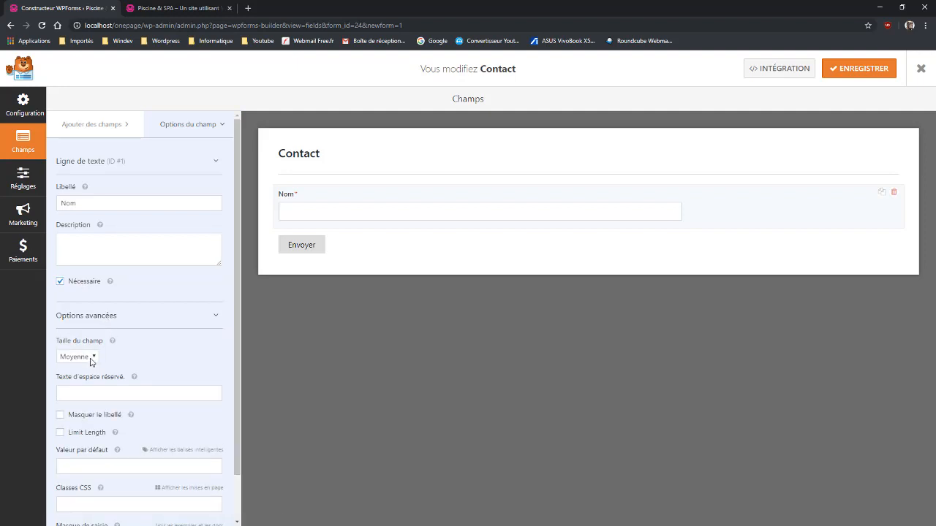
pyautogui.click(92, 358)
pyautogui.click(79, 388)
pyautogui.click(81, 392)
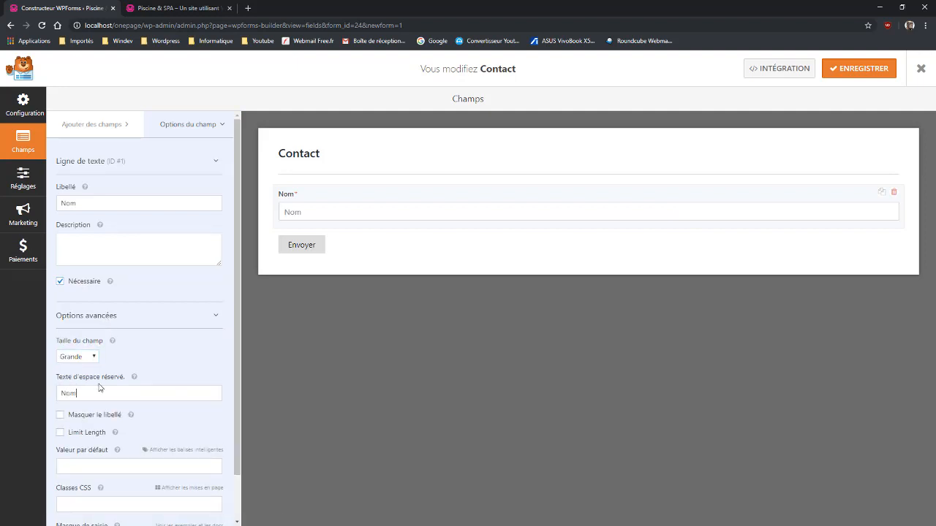
pyautogui.click(72, 418)
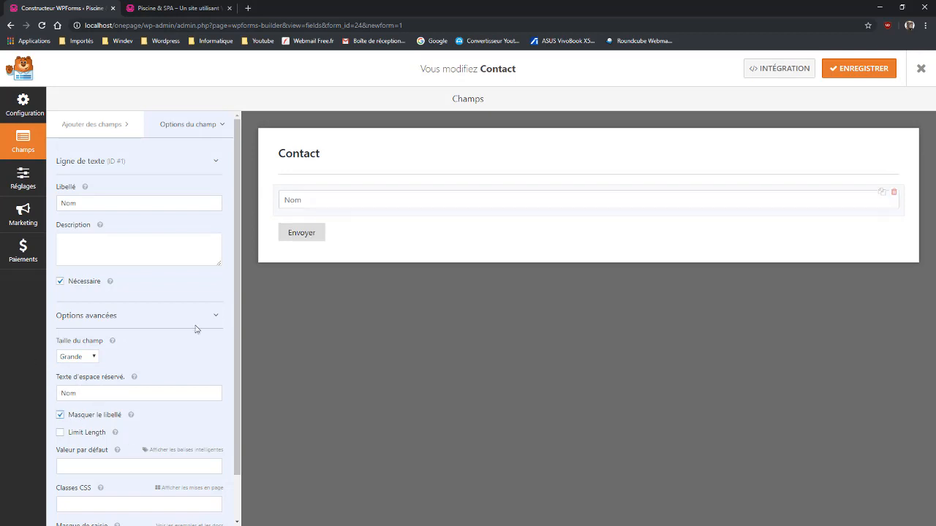
# - Add an E-mail field with size Grande, placeholder text "E-Mail" and a hidden label below the Nom field
pyautogui.click(101, 123)
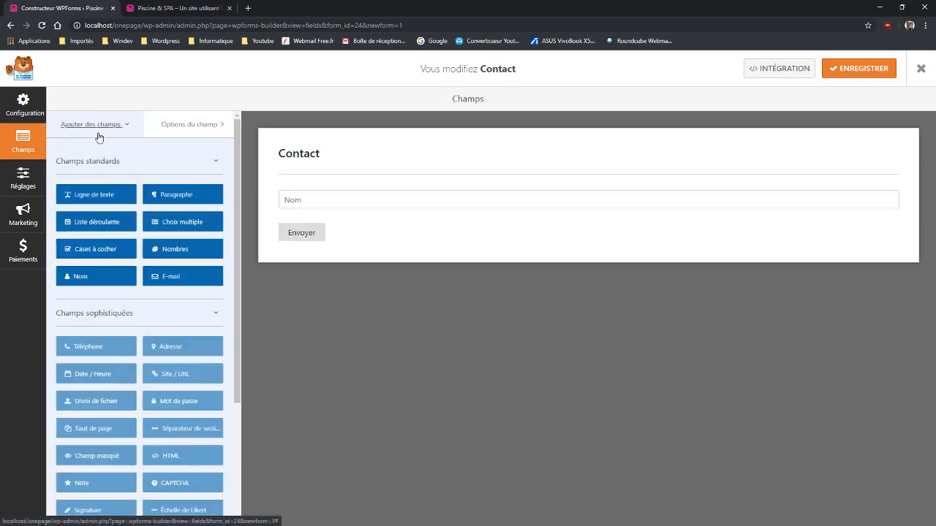
pyautogui.click(167, 276)
pyautogui.click(383, 226)
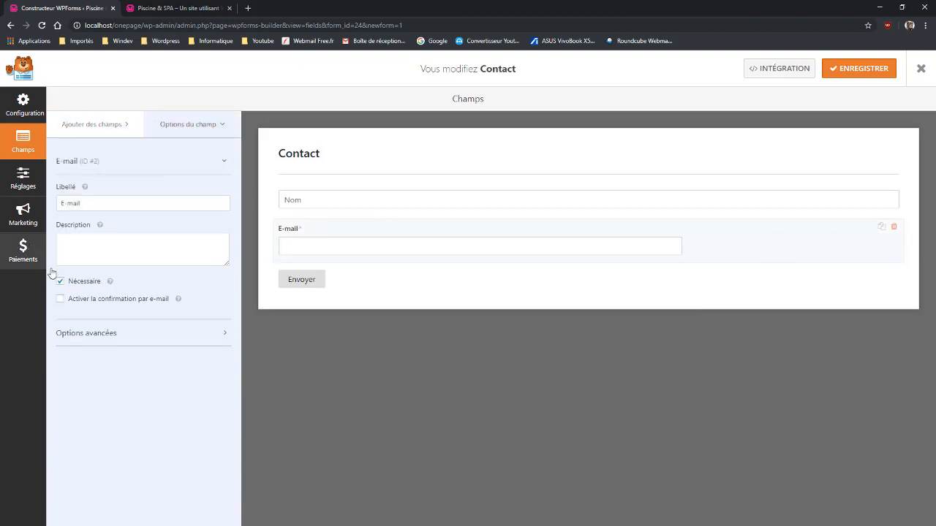
pyautogui.click(72, 334)
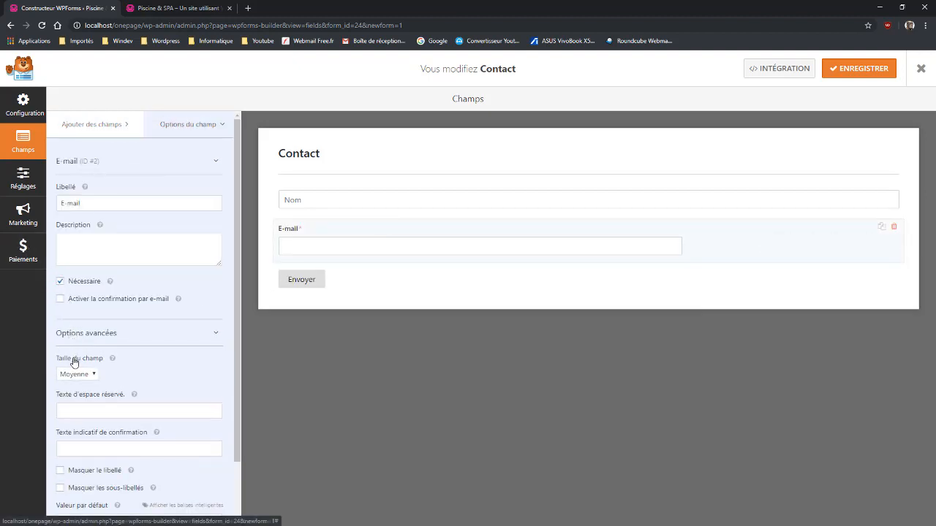
pyautogui.click(76, 374)
pyautogui.click(76, 404)
pyautogui.click(76, 410)
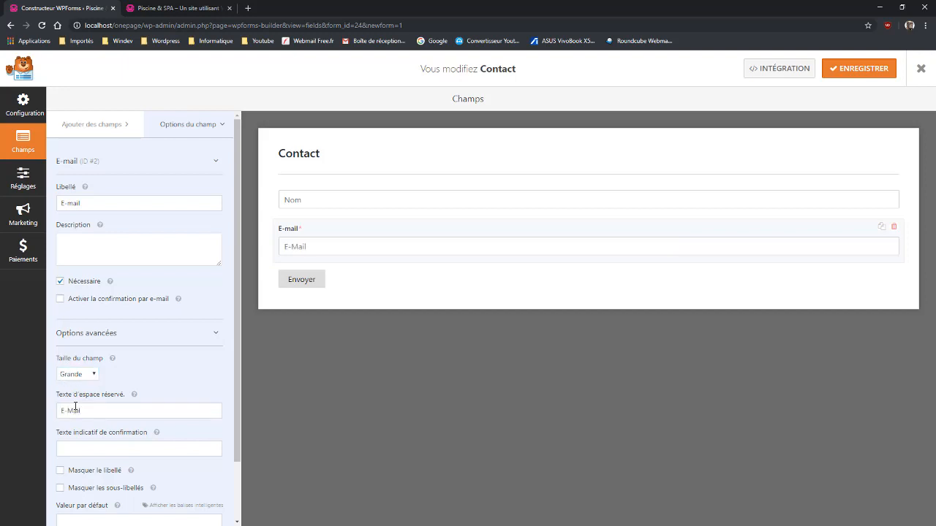
pyautogui.click(61, 471)
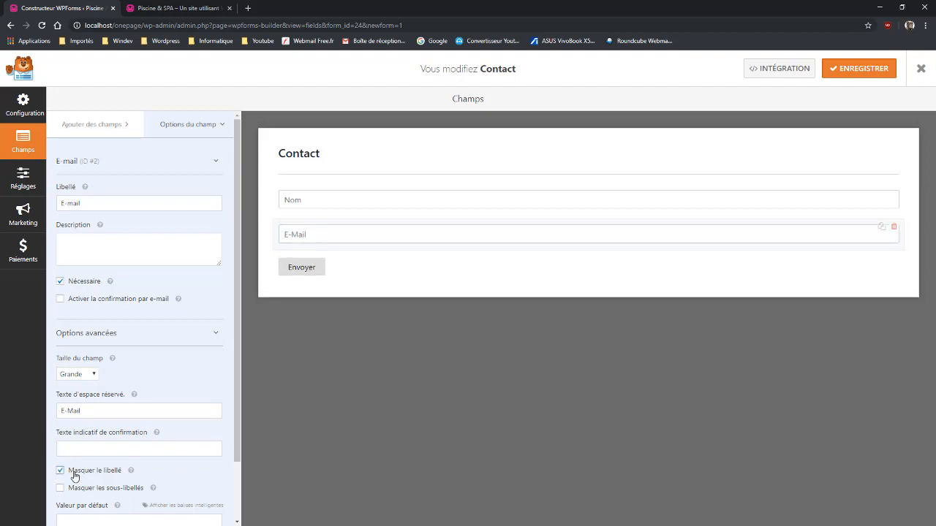
# - Add a Paragraphe field below the E-mail field and label it "Message"
pyautogui.click(90, 126)
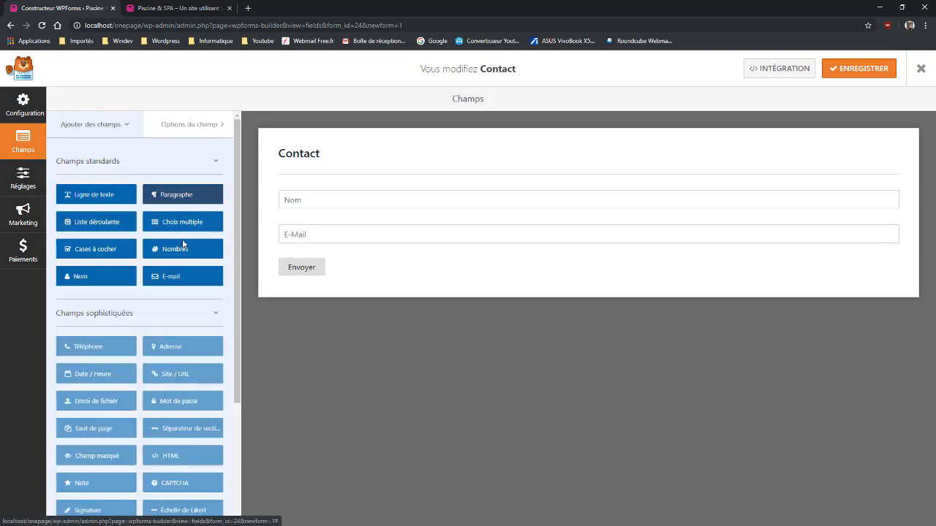
pyautogui.moveTo(167, 195); pyautogui.dragTo(333, 311)
pyautogui.click(343, 271)
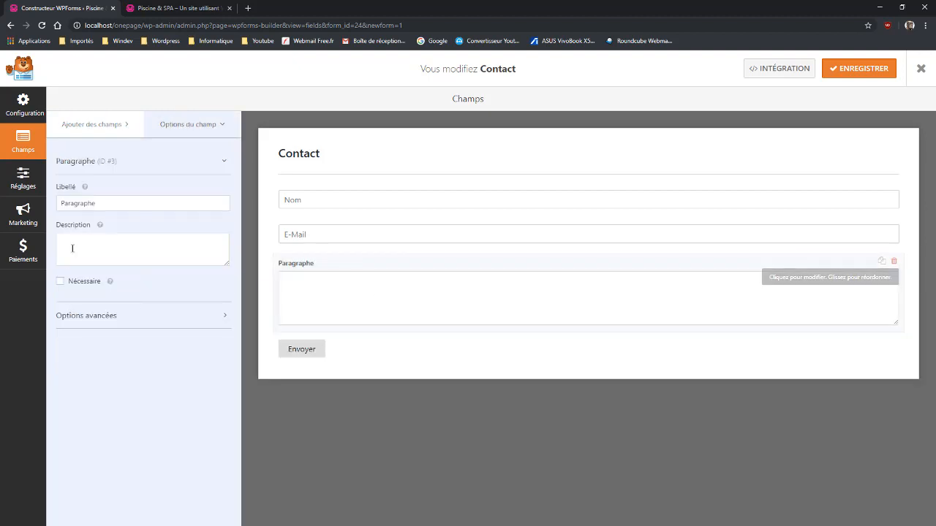
pyautogui.doubleClick(97, 206)
pyautogui.write('Message')
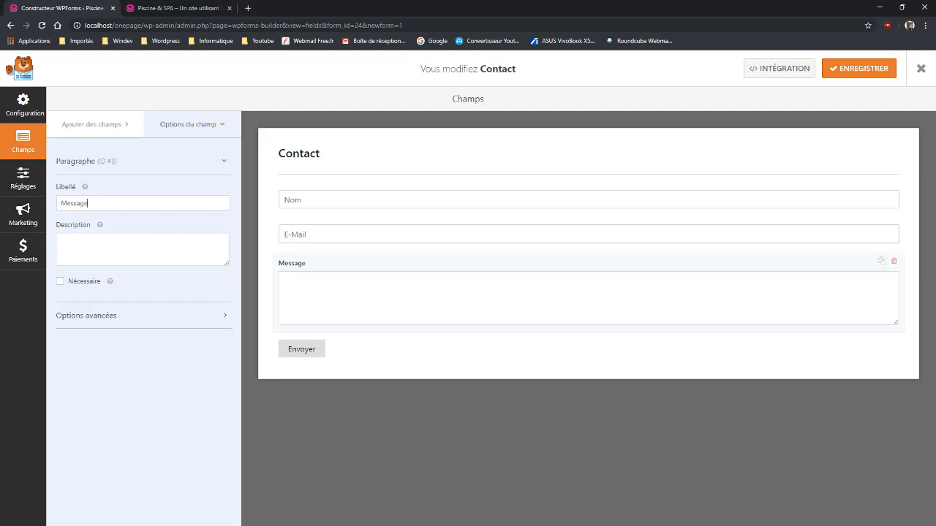
# - Give the Message field the placeholder text "Message" and a hidden label, and save and close the Contact form
pyautogui.click(98, 318)
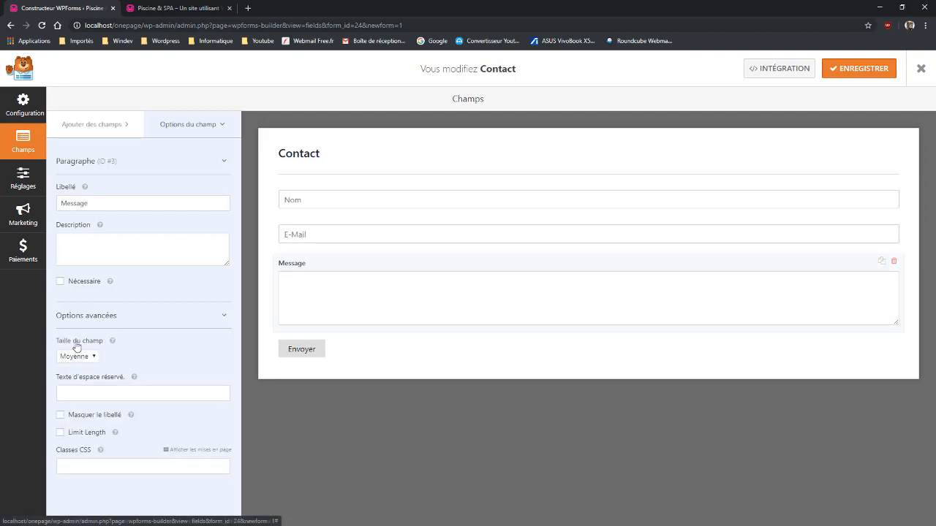
pyautogui.click(82, 390)
pyautogui.write('Message')
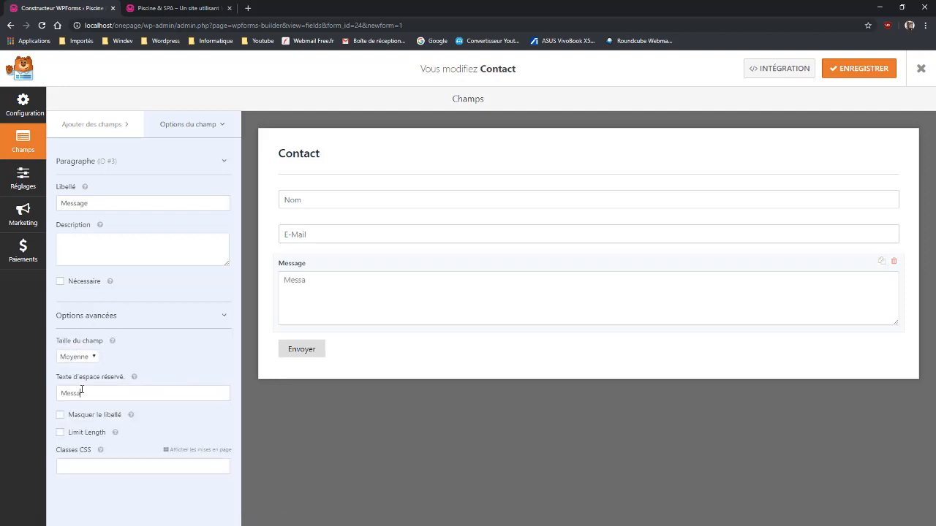
pyautogui.click(80, 418)
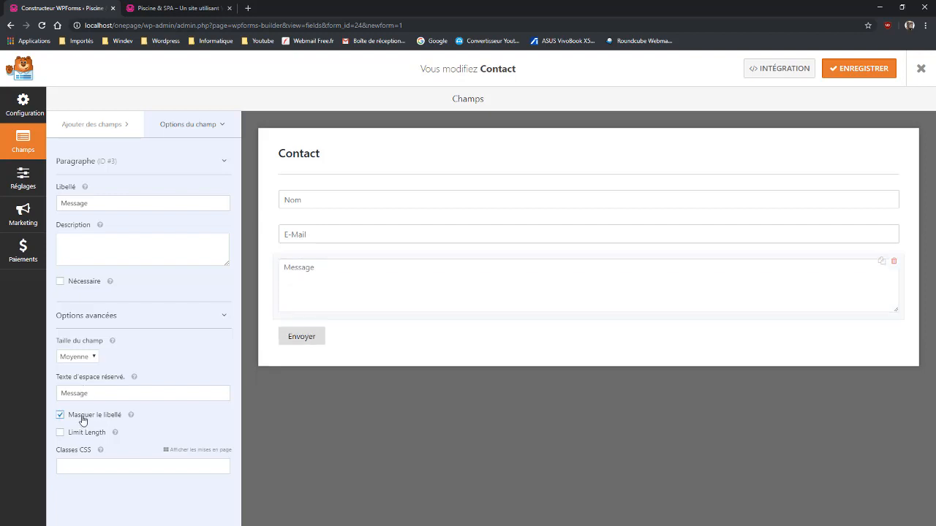
pyautogui.click(871, 72)
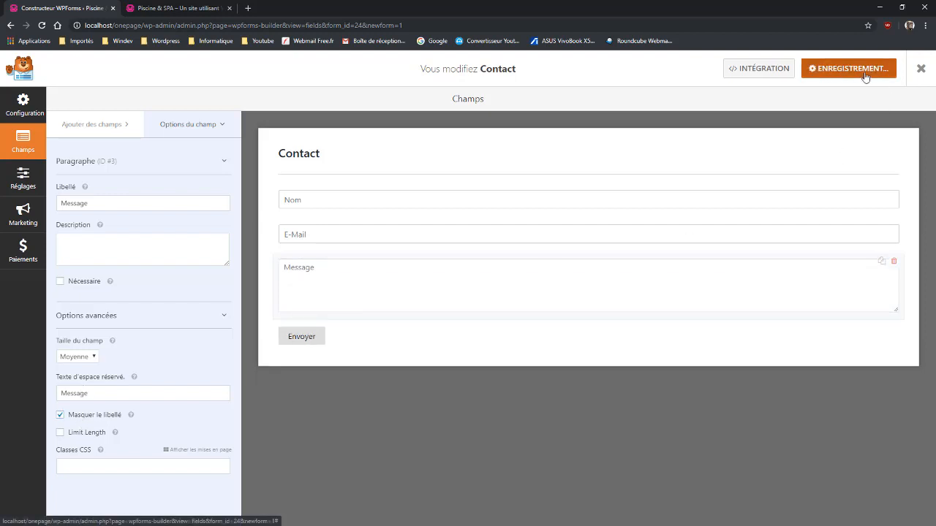
pyautogui.click(932, 74)
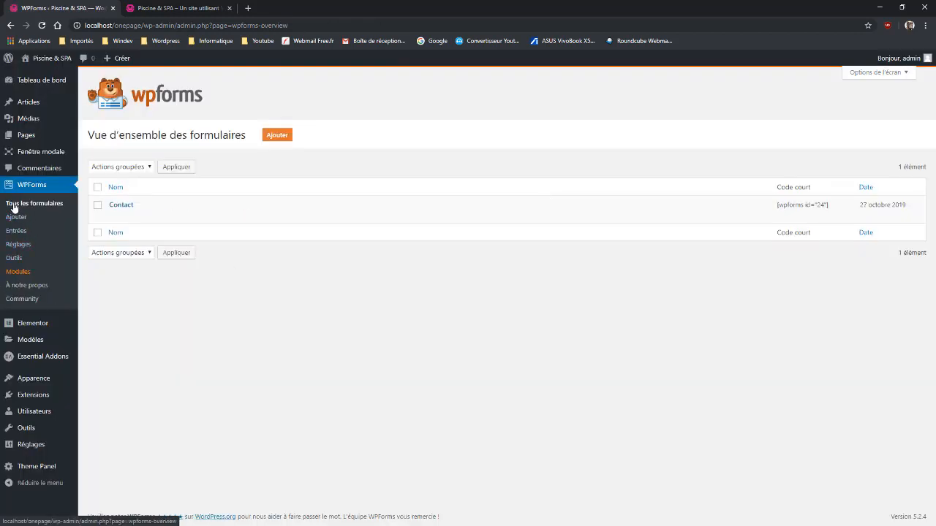
# - Exclude Articles from the content types handled by Elementor and save the Elementor settings
pyautogui.click(37, 327)
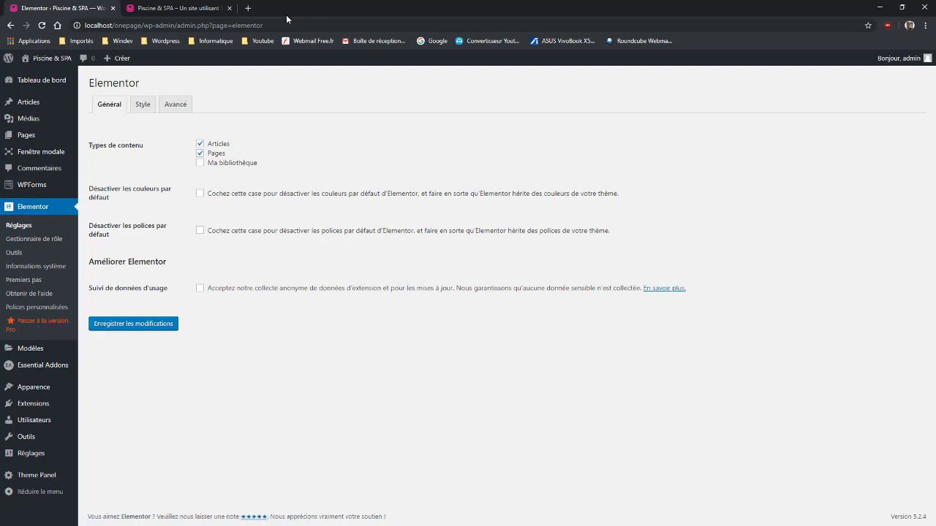
pyautogui.click(199, 144)
pyautogui.click(124, 330)
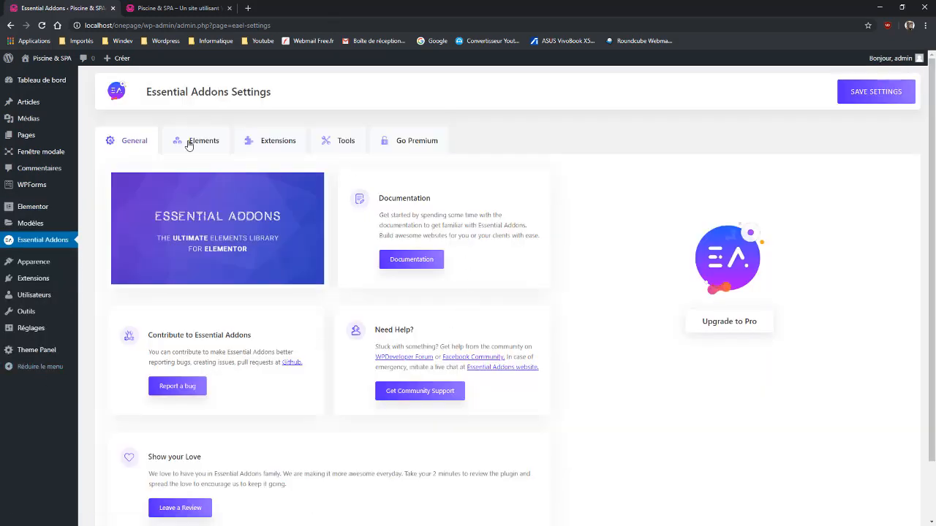
# - Examine the list of Essential Addons elements and which of them are enabled
pyautogui.click(188, 143)
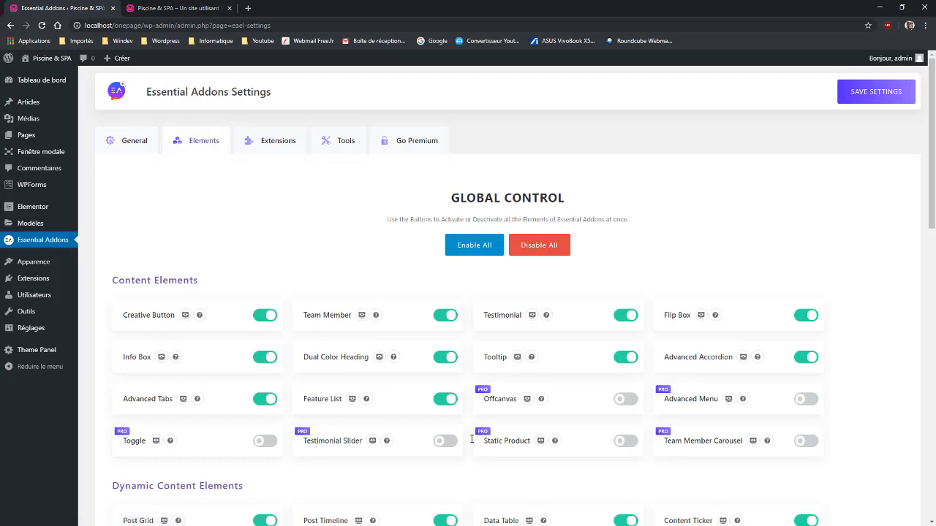
pyautogui.scroll(-4, 533, 332)
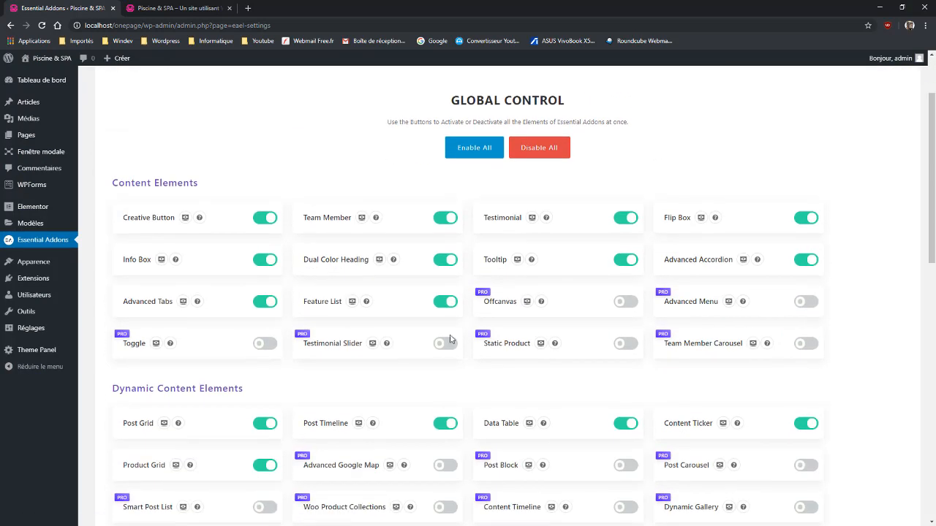
pyautogui.scroll(-6, 444, 324)
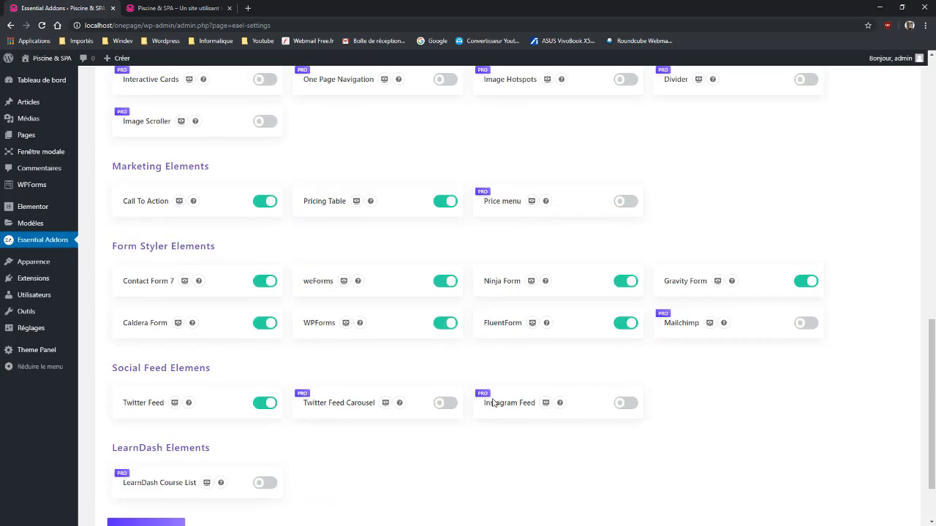
pyautogui.scroll(6, 570, 385)
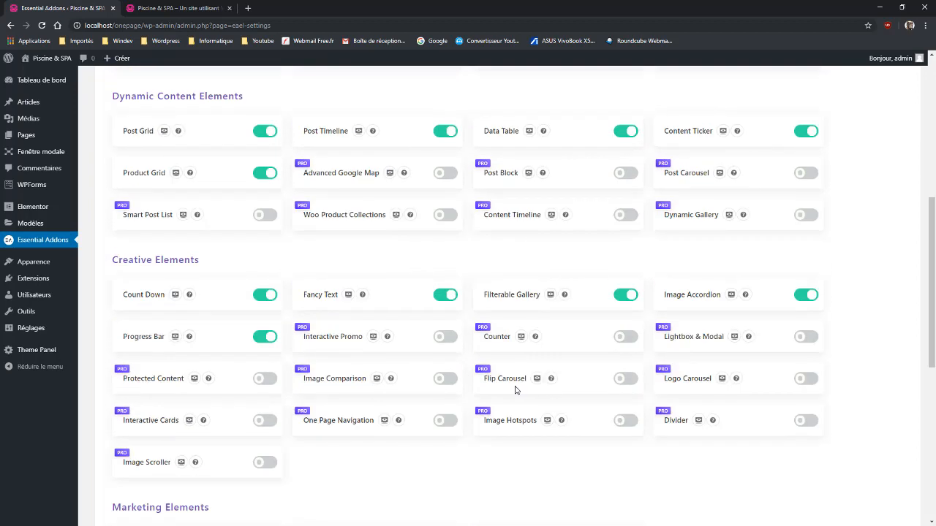
pyautogui.scroll(2, 346, 336)
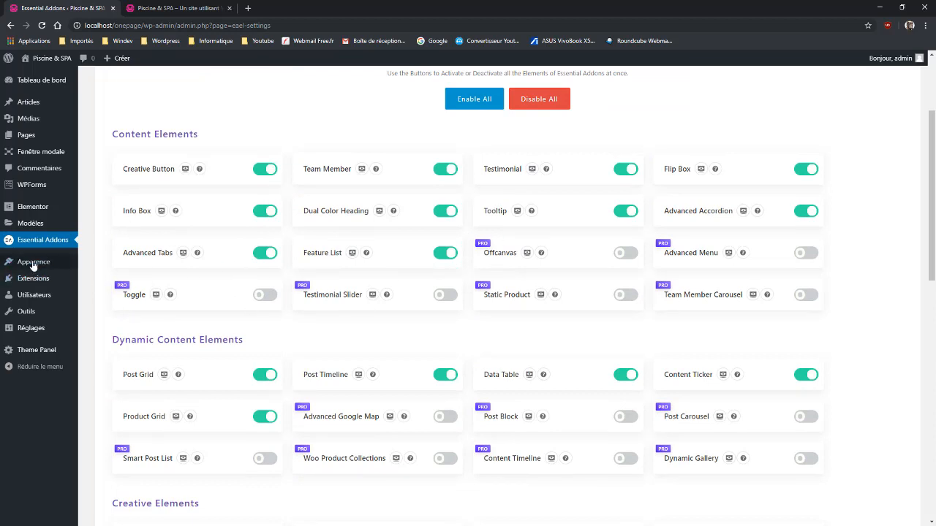
# - Create a WordPress navigation menu named "Menu Haut"
pyautogui.moveTo(29, 269)
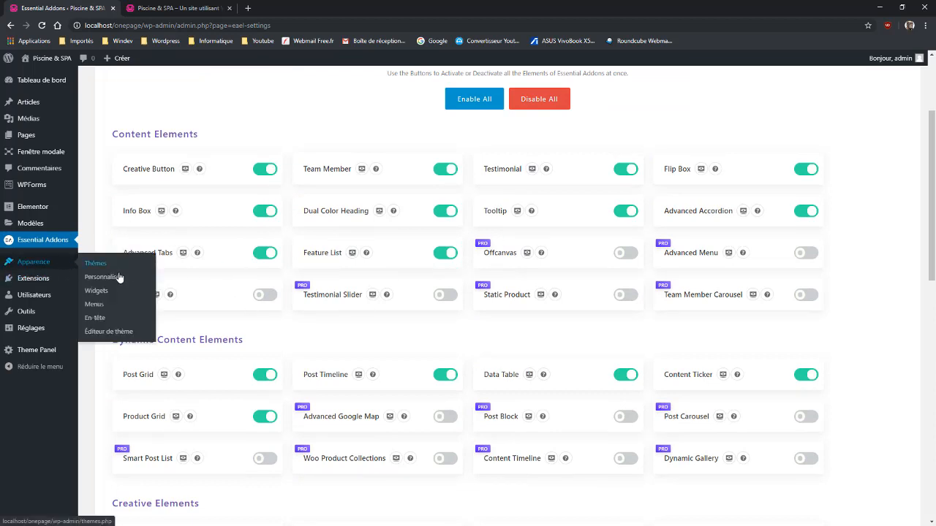
pyautogui.click(94, 310)
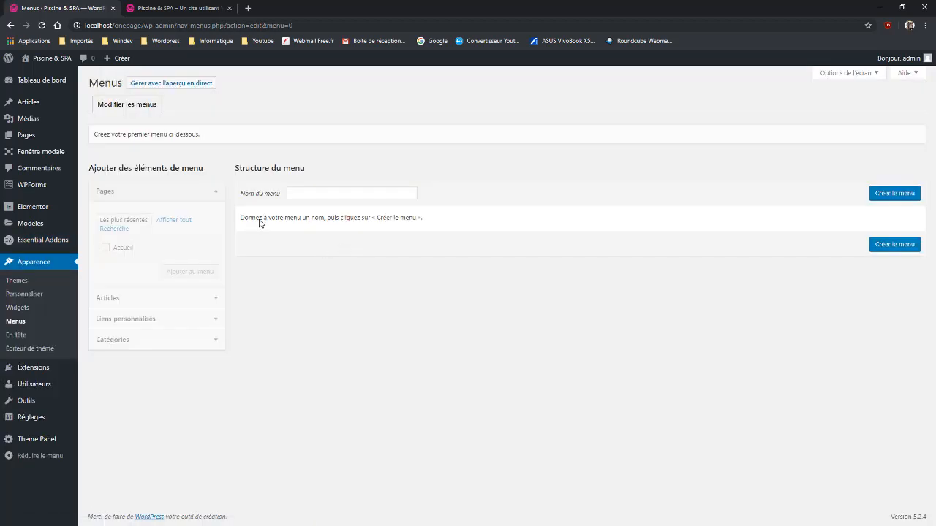
pyautogui.click(316, 194)
pyautogui.click(311, 216)
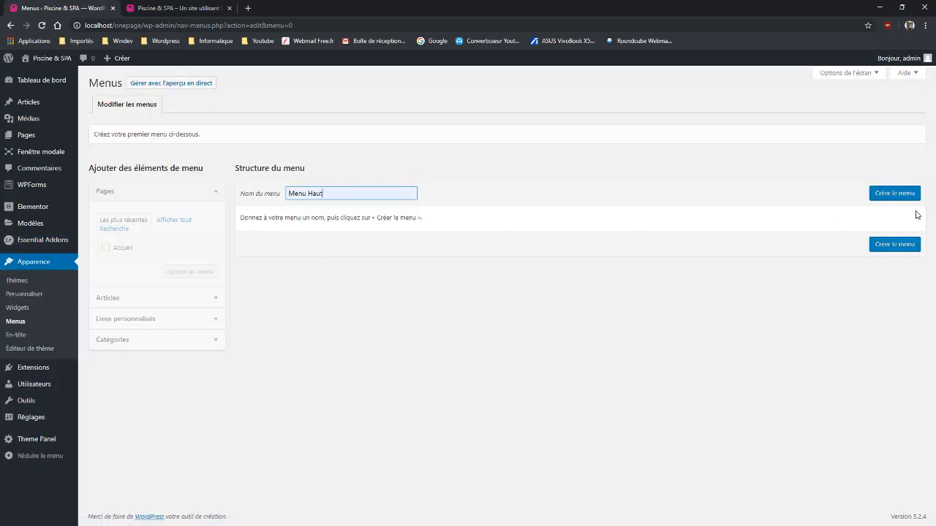
pyautogui.click(879, 194)
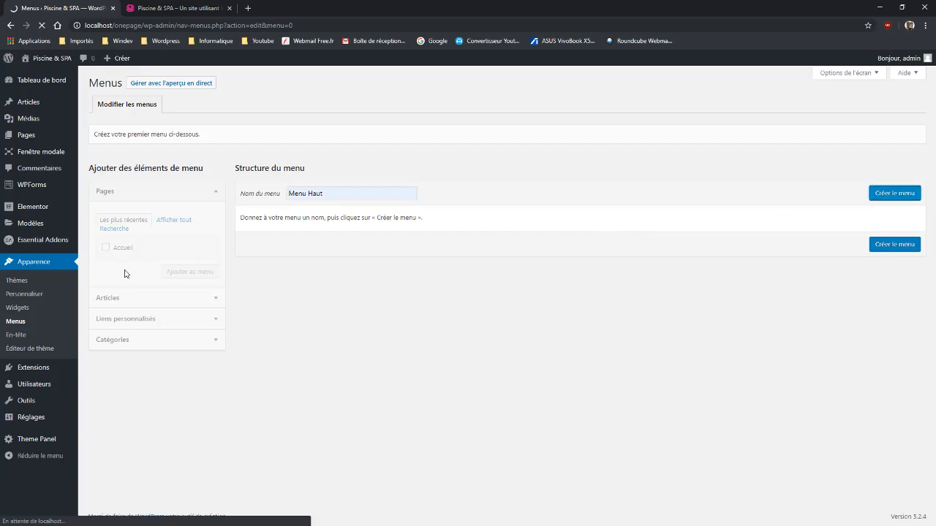
# - Add the Accueil page to Menu Haut, assign the menu to the Principal and Mobile (facultatif) locations, and save it
pyautogui.click(106, 249)
pyautogui.click(174, 287)
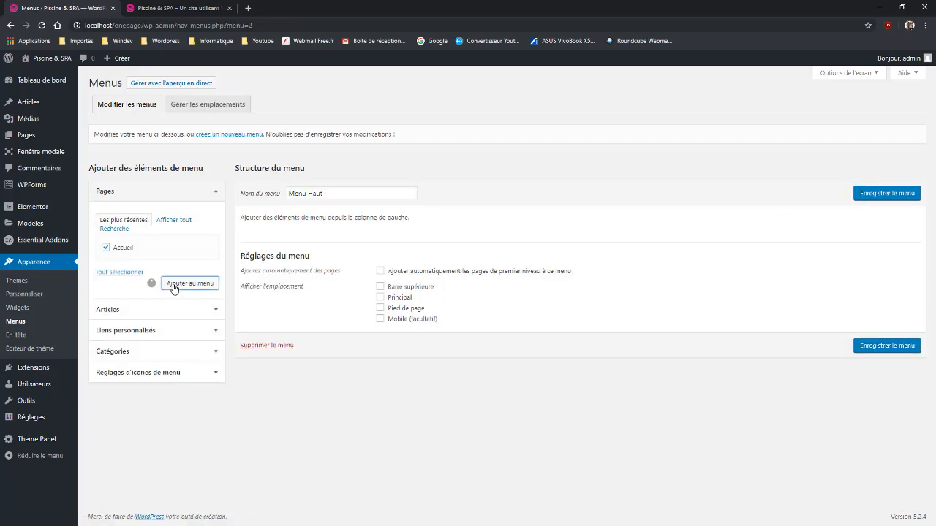
pyautogui.click(380, 322)
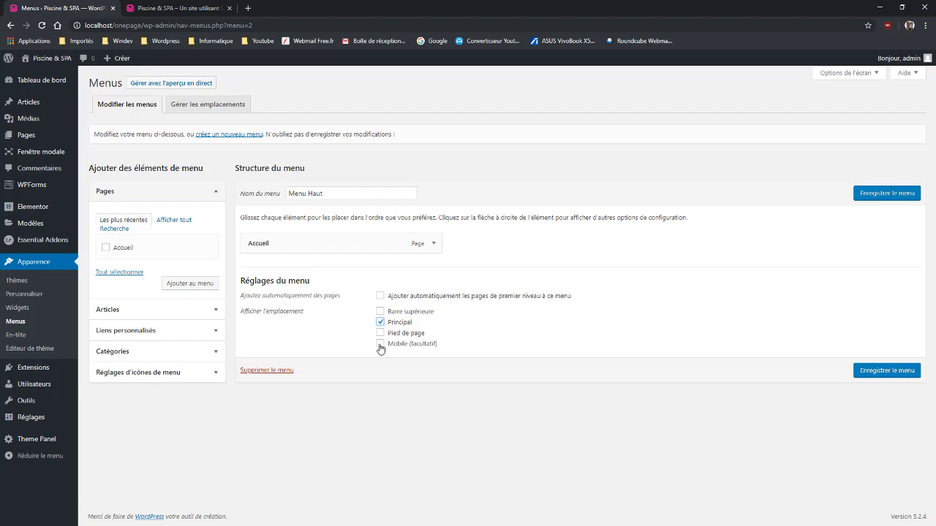
pyautogui.click(380, 344)
pyautogui.click(882, 201)
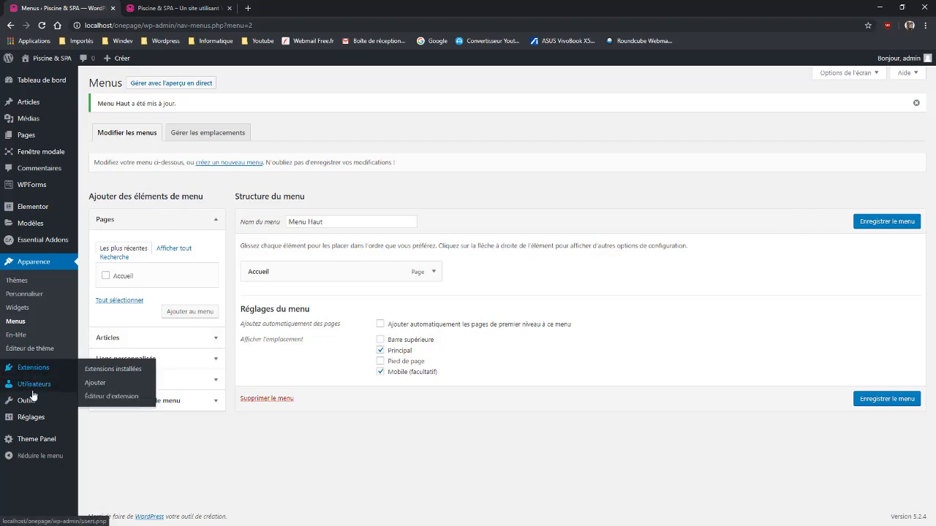
# - Make the static page Accueil the site's homepage in the reading settings and save the changes
pyautogui.click(34, 417)
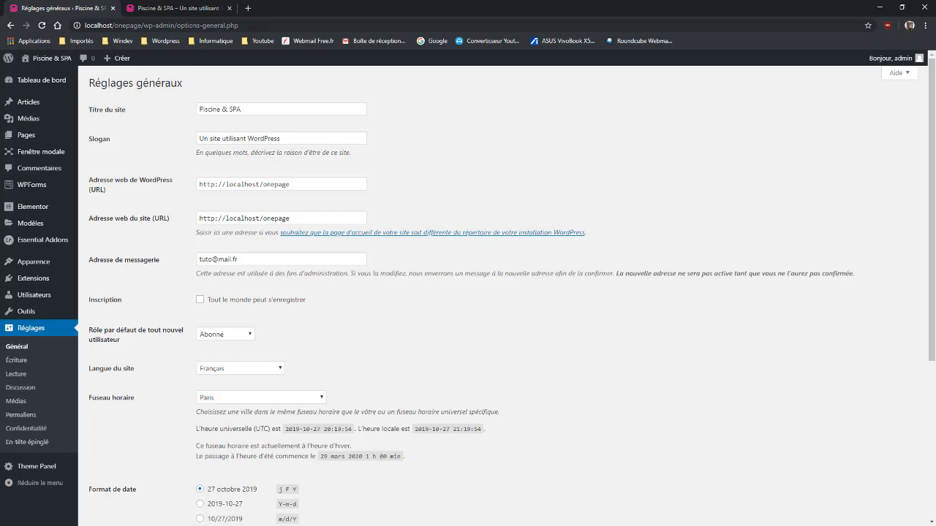
pyautogui.click(20, 361)
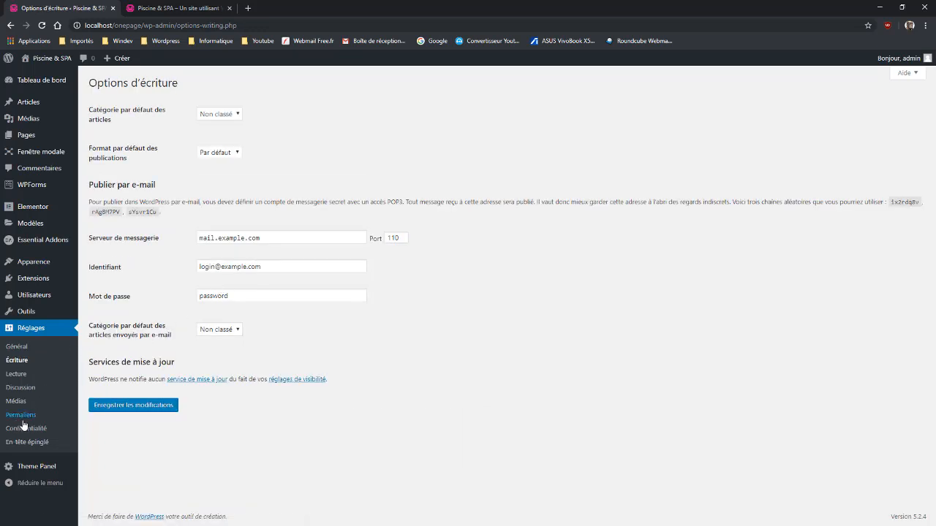
pyautogui.click(22, 375)
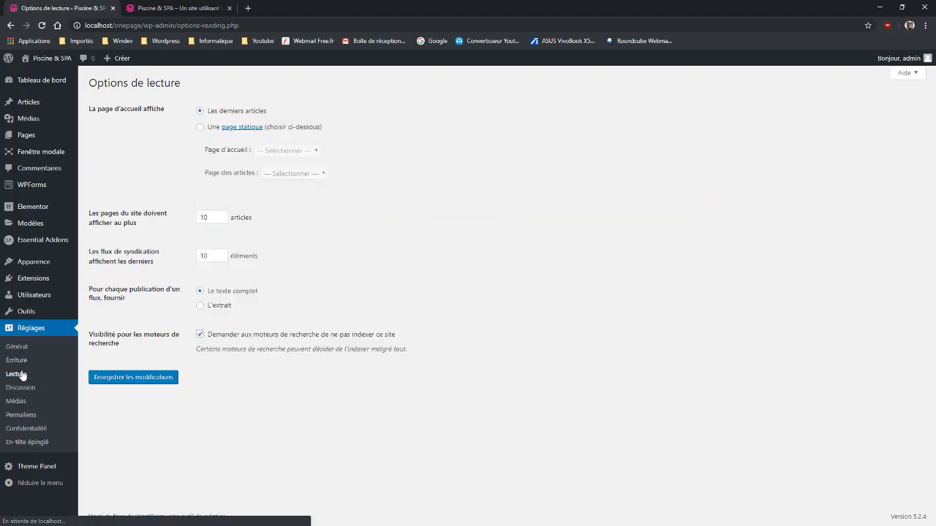
pyautogui.click(228, 128)
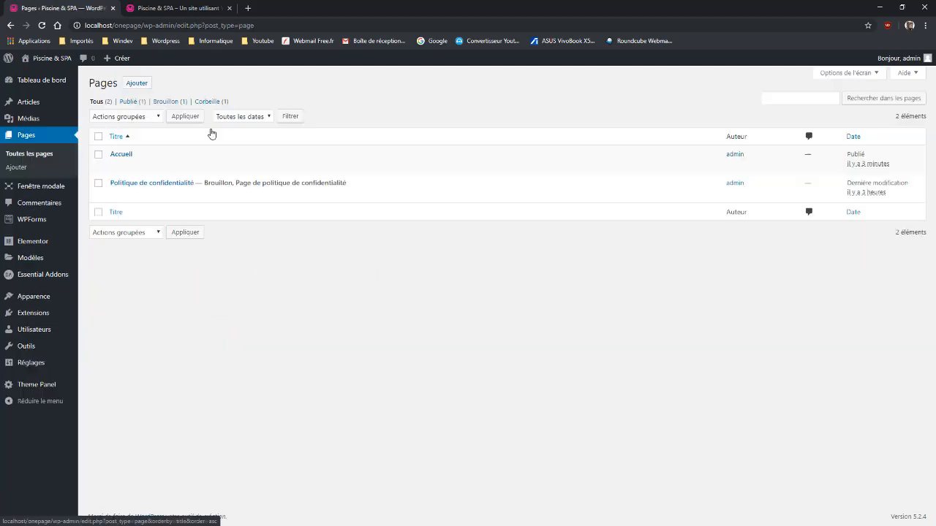
pyautogui.hotkey('alt', 'Left')
pyautogui.click(202, 128)
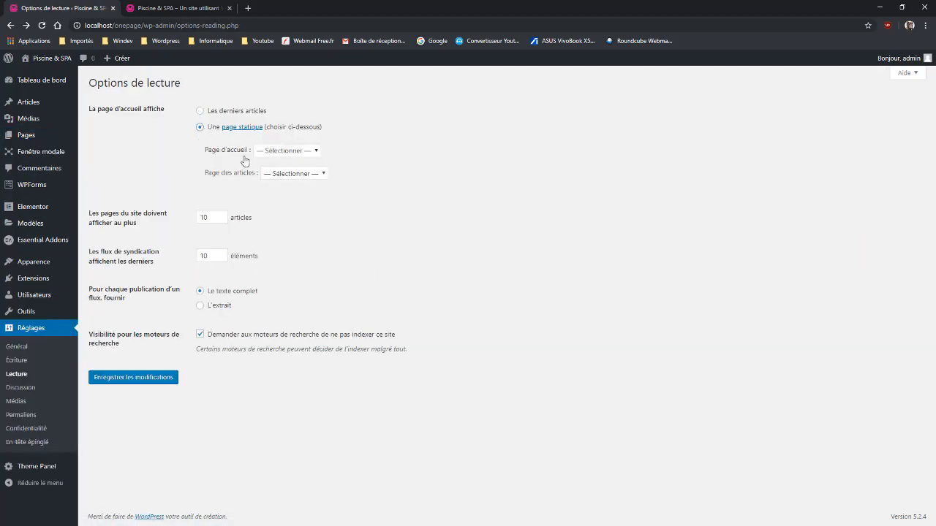
pyautogui.click(285, 150)
pyautogui.click(270, 174)
pyautogui.click(128, 379)
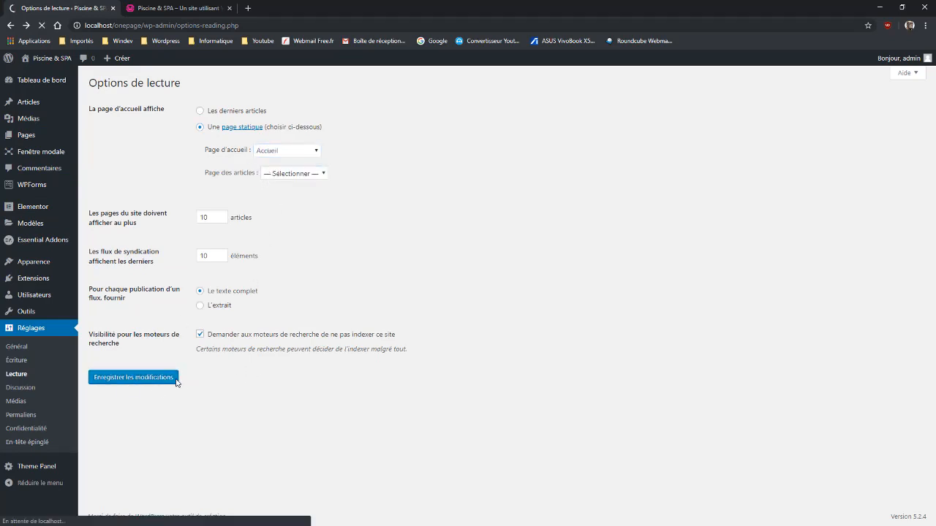
# - Disable all enabled pingback, comment, e-mail notification and comment approval options in the discussion settings
pyautogui.click(22, 390)
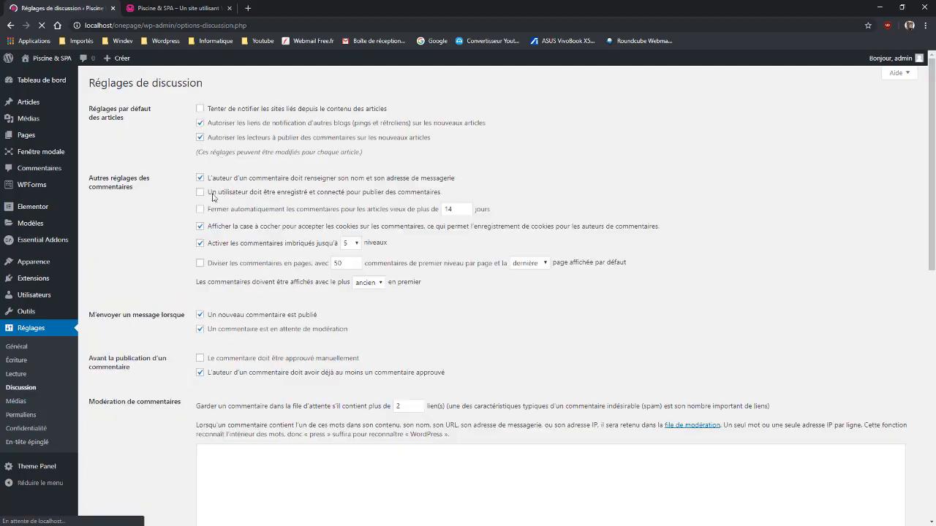
pyautogui.click(201, 125)
pyautogui.click(200, 139)
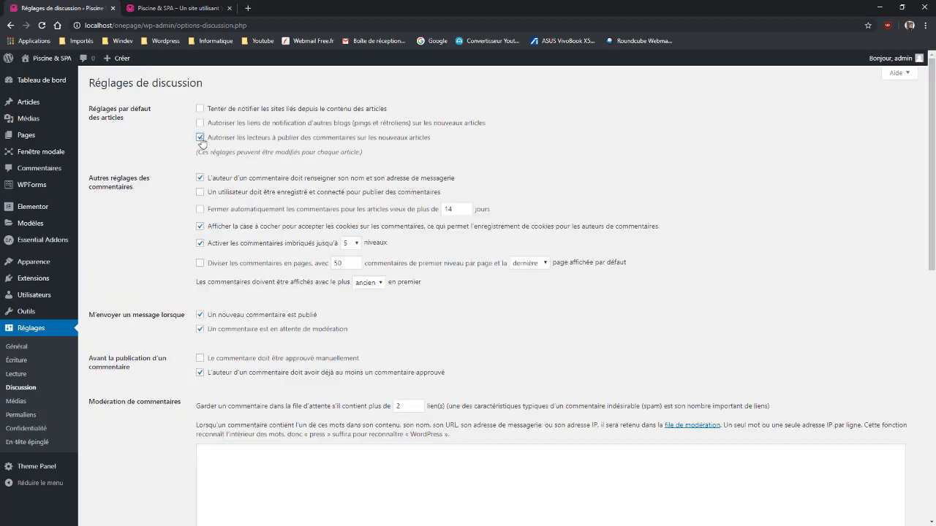
pyautogui.click(200, 179)
pyautogui.click(201, 227)
pyautogui.click(200, 244)
pyautogui.click(199, 315)
pyautogui.click(201, 330)
pyautogui.click(201, 373)
# - Turn off the display of avatars and save the discussion settings
pyautogui.scroll(-5, 187, 396)
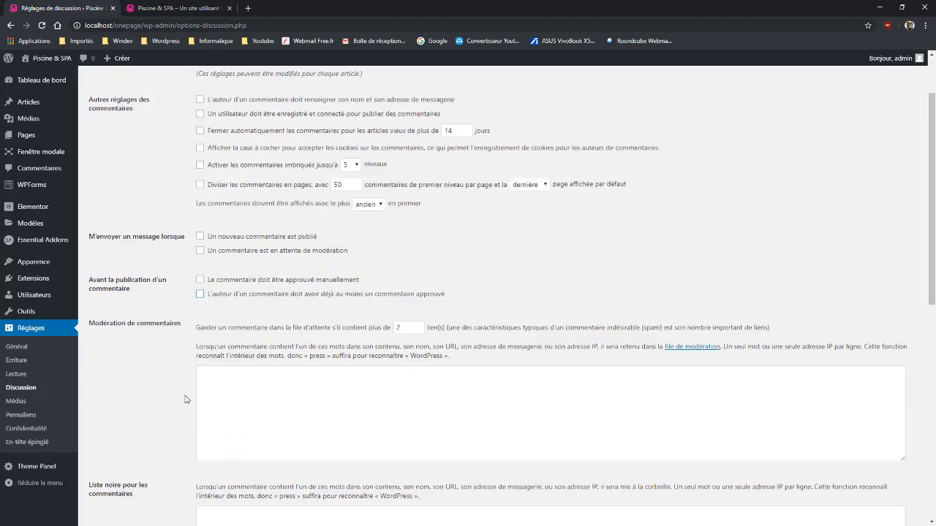
pyautogui.click(201, 355)
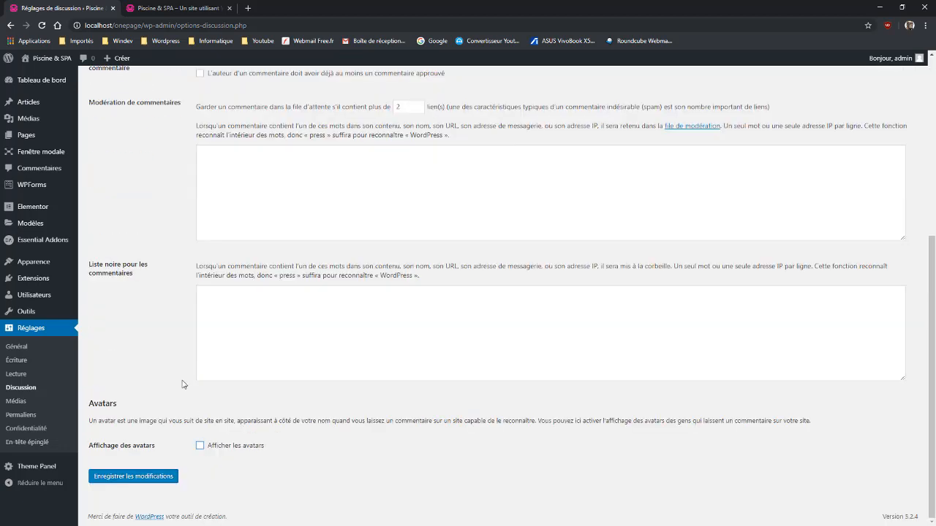
pyautogui.click(134, 478)
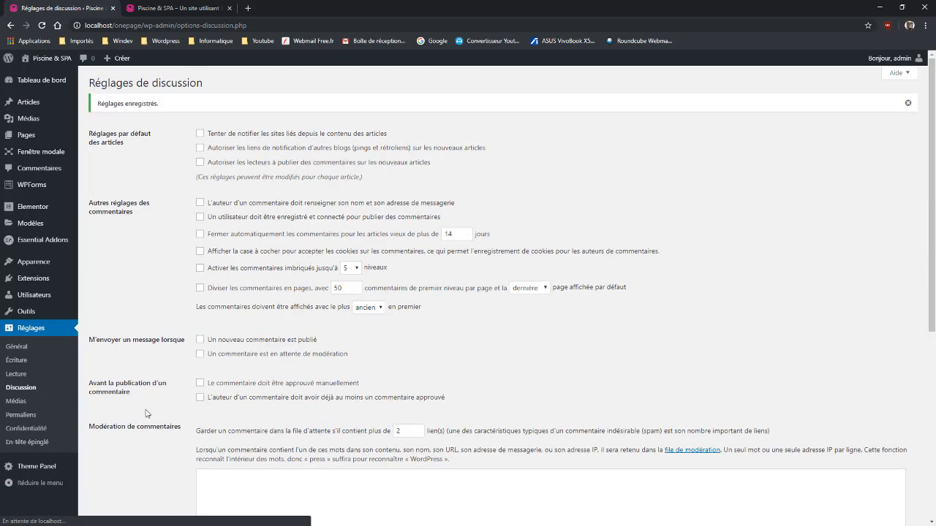
# - Set the permalink structure to Titre de la publication and save it
pyautogui.click(11, 414)
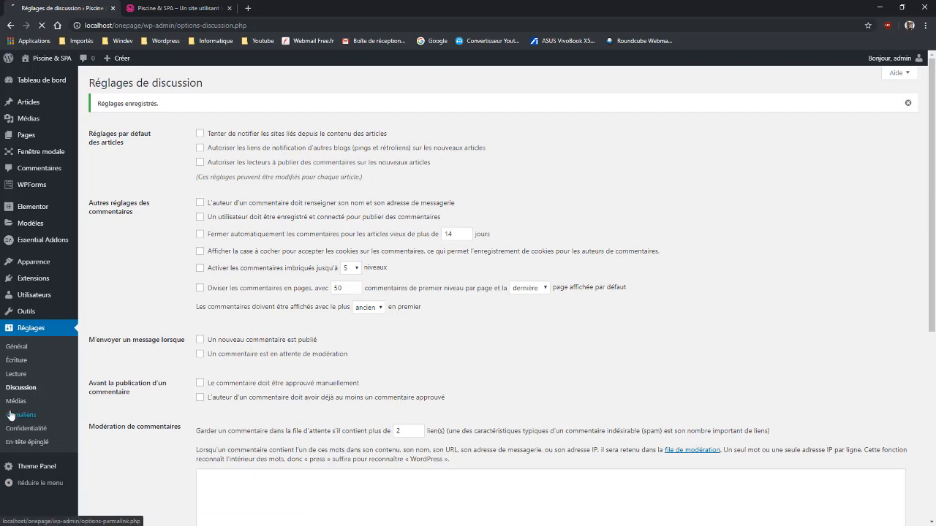
pyautogui.click(146, 266)
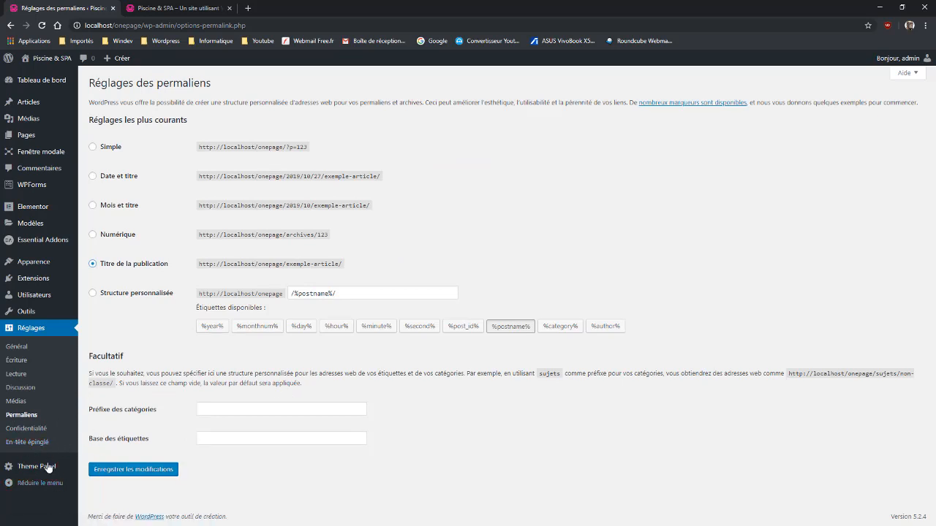
pyautogui.click(128, 470)
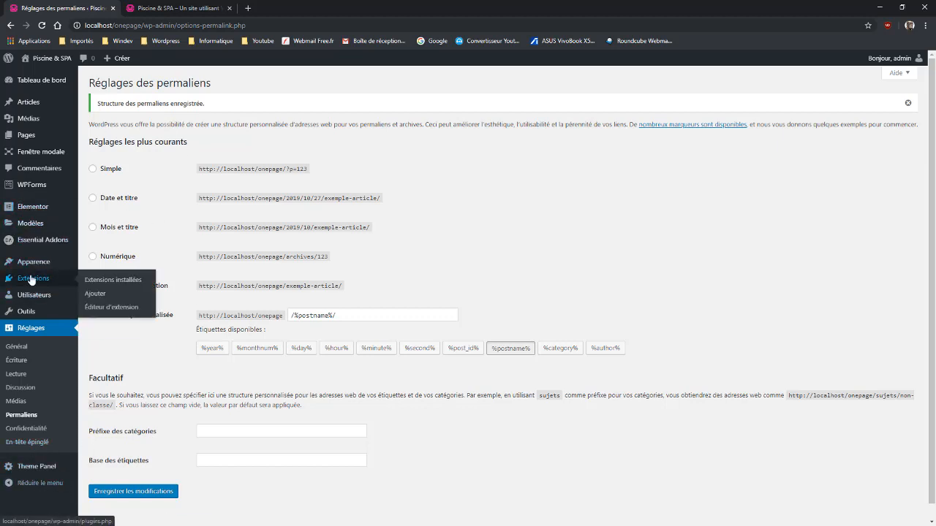
# - Open the theme customizer and examine its site identity, menus and homepage settings
pyautogui.moveTo(35, 265)
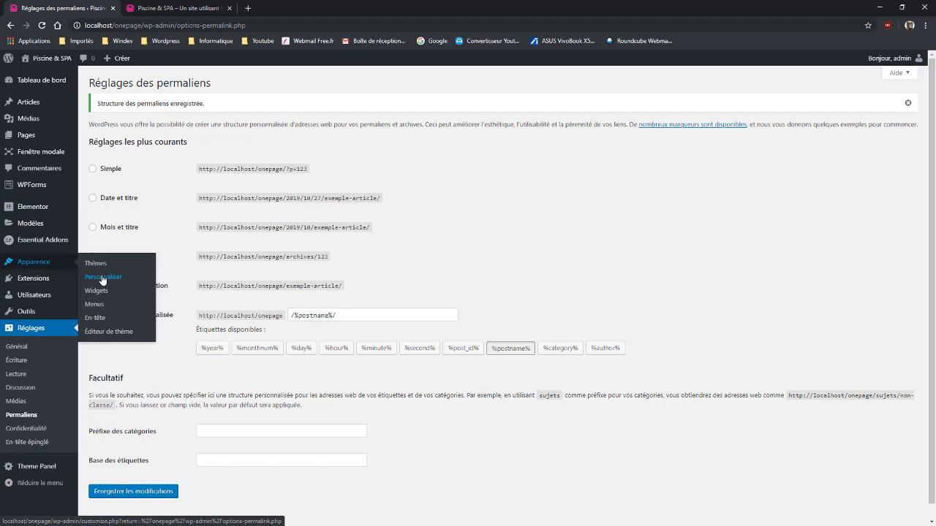
pyautogui.click(102, 280)
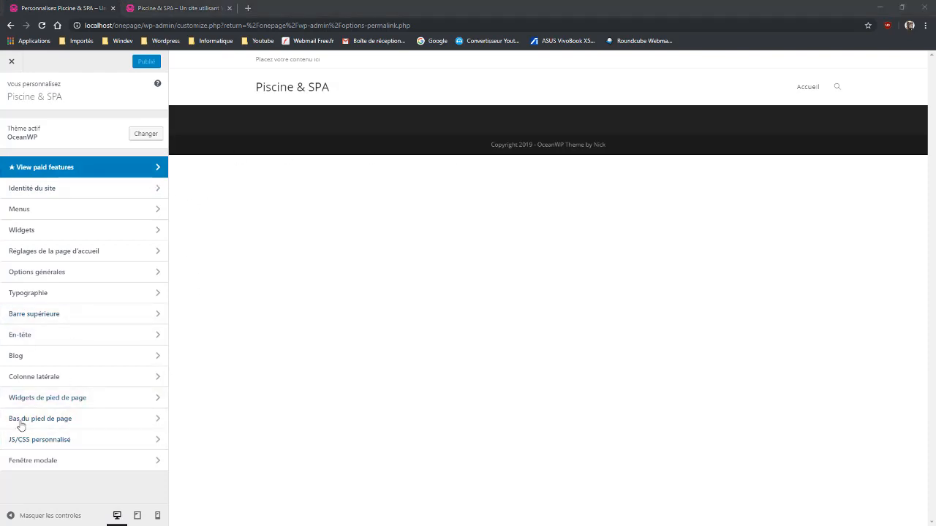
pyautogui.click(93, 194)
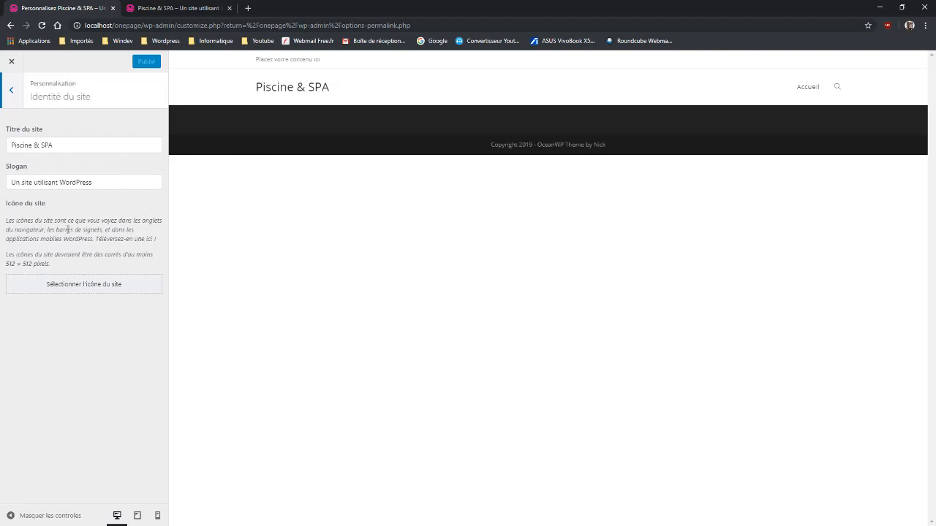
pyautogui.click(10, 94)
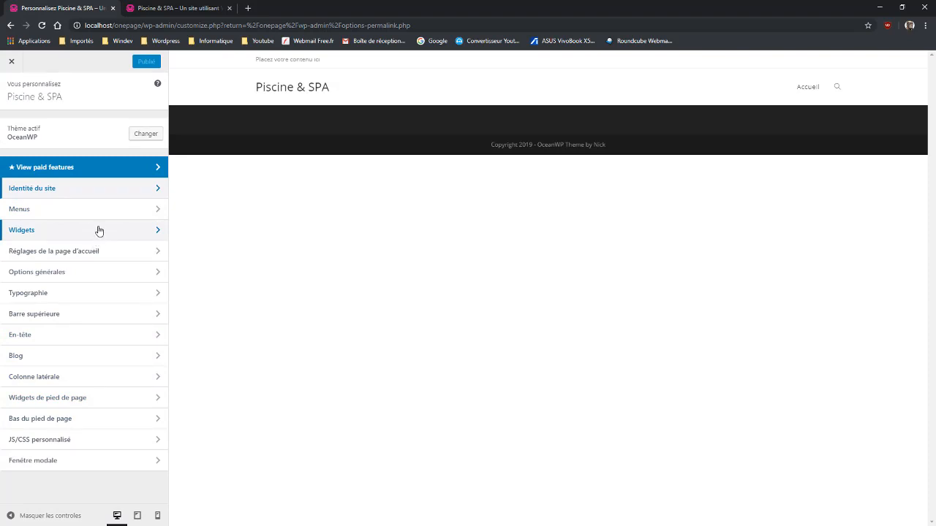
pyautogui.click(58, 211)
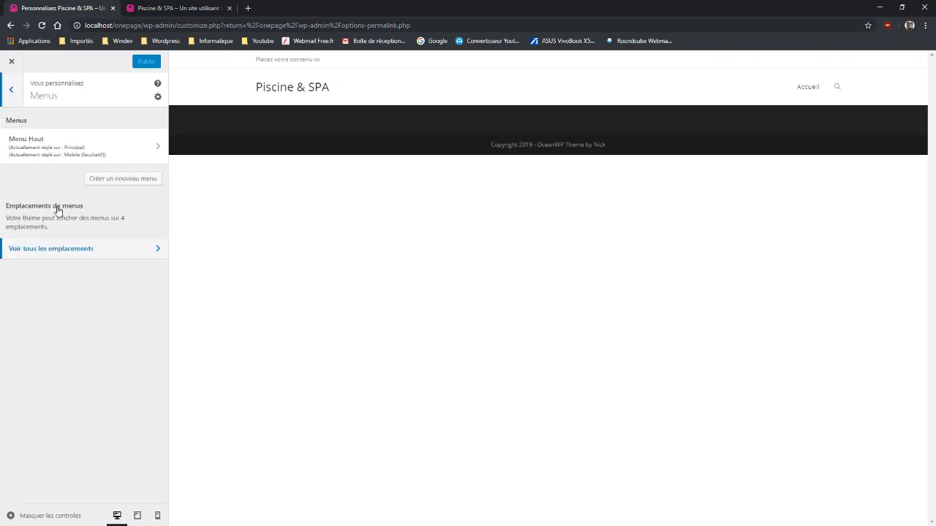
pyautogui.click(12, 92)
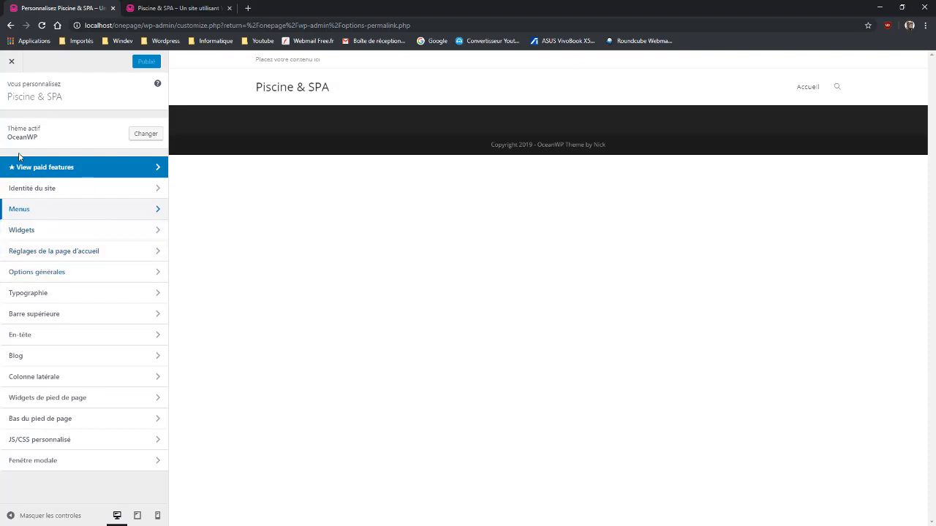
pyautogui.click(57, 252)
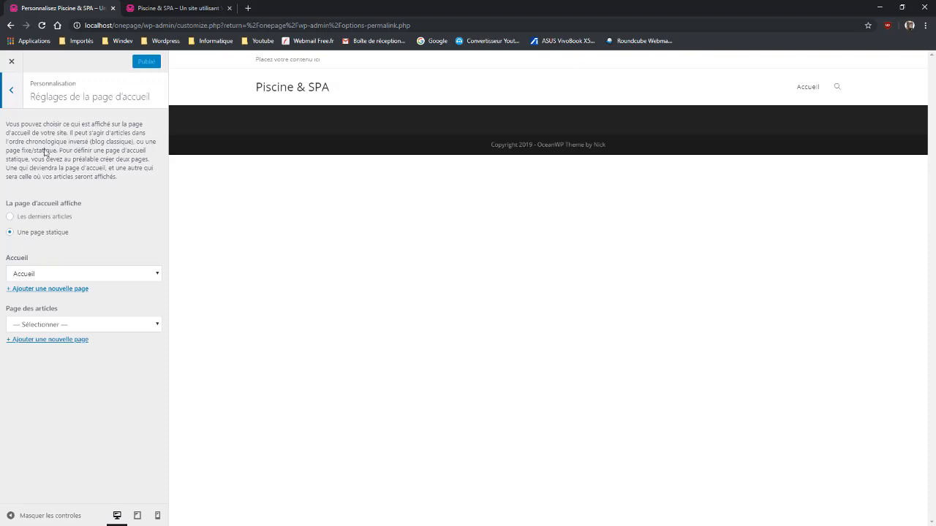
pyautogui.click(12, 91)
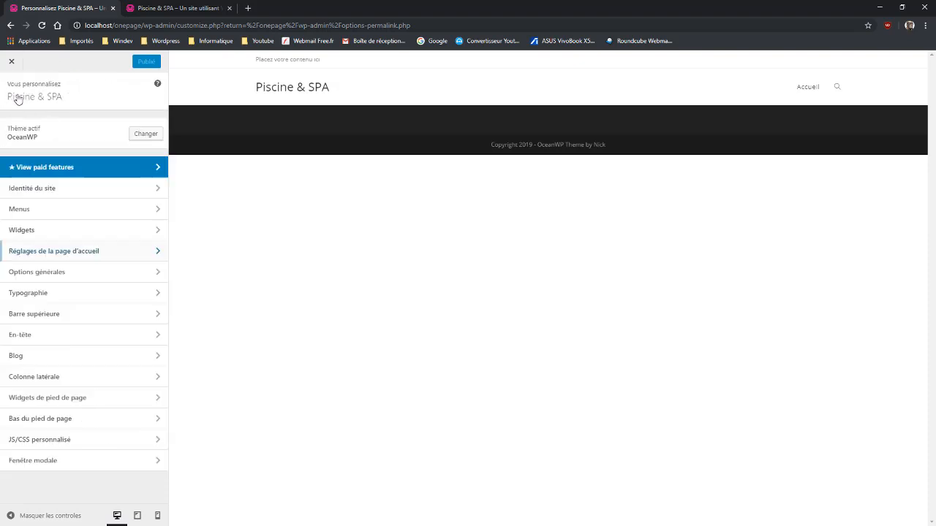
# - Try #304d6d as the site background color in the theme's general style options
pyautogui.click(63, 273)
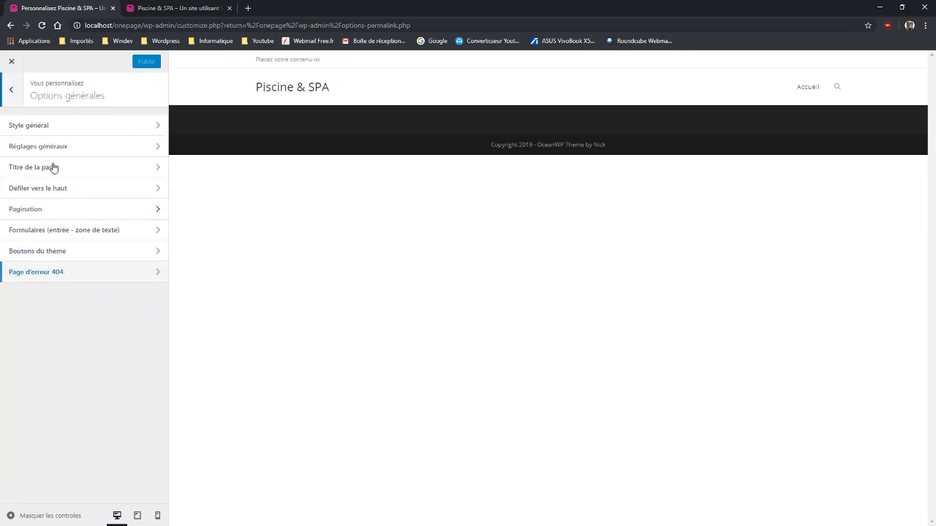
pyautogui.click(49, 125)
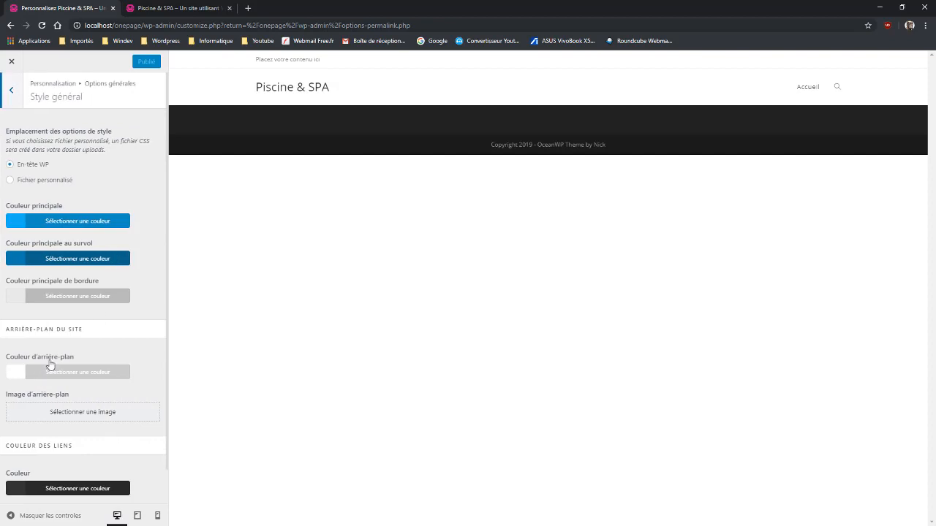
pyautogui.click(13, 377)
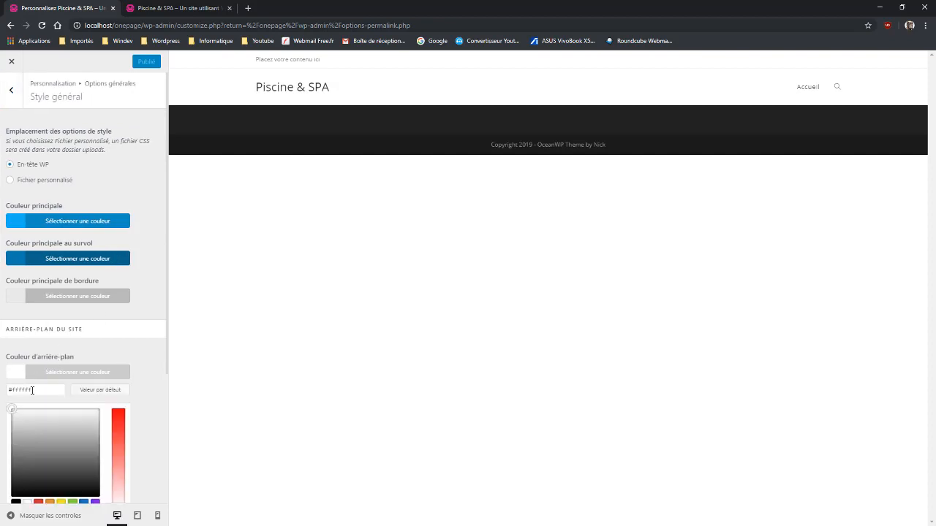
pyautogui.moveTo(32, 391); pyautogui.dragTo(8, 390)
pyautogui.write('#304d6d')
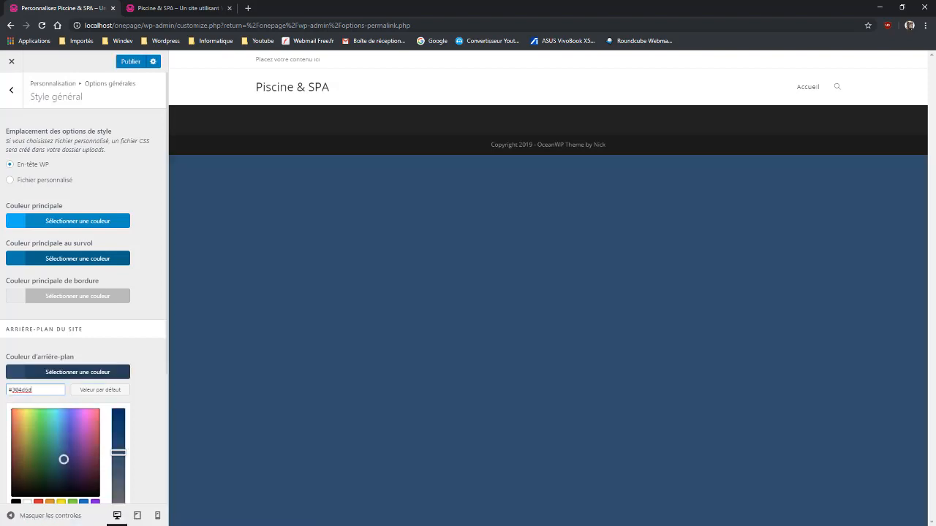
# - Set the site background color to #d5deed
pyautogui.hotkey('alt', 'Tab')
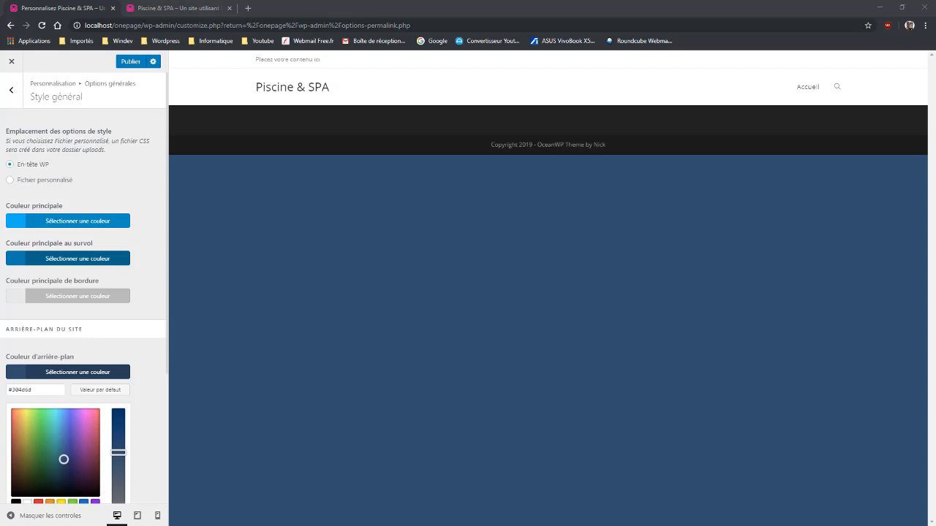
pyautogui.hotkey('alt', 'Tab')
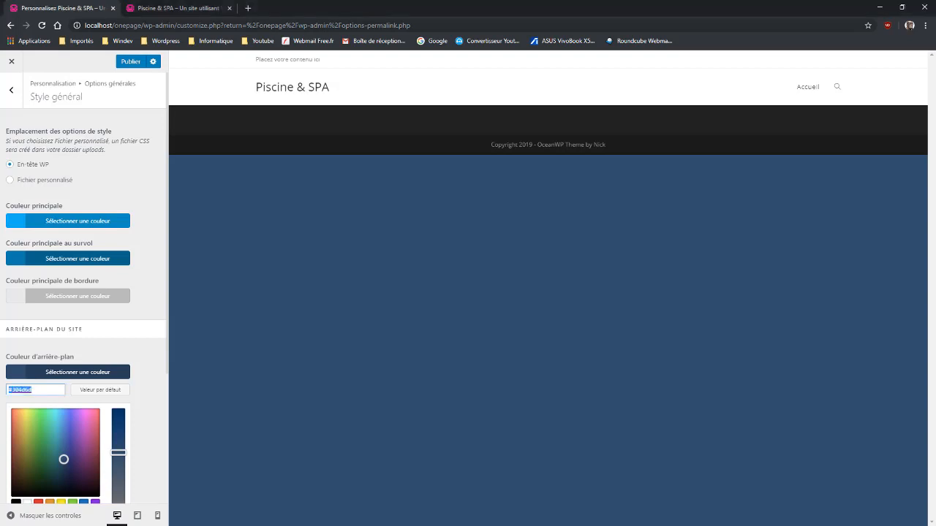
pyautogui.write('#d5deed')
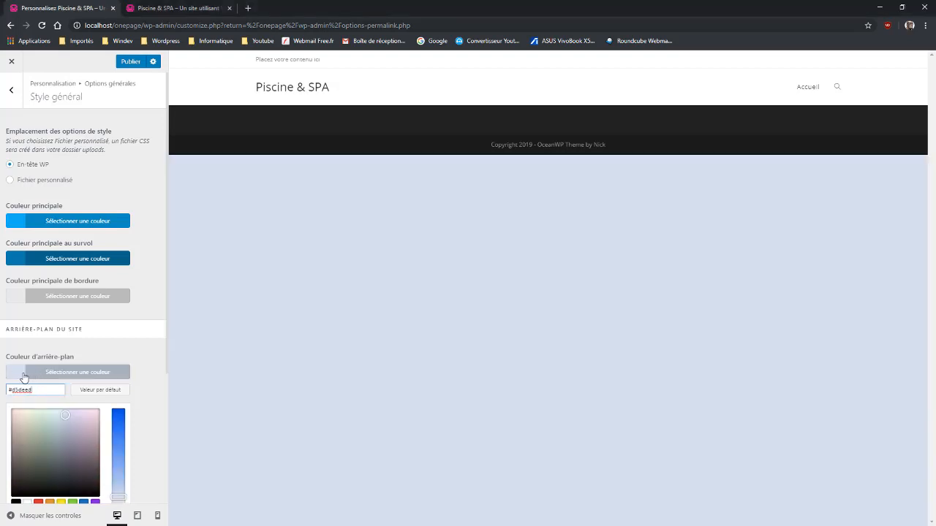
pyautogui.click(24, 377)
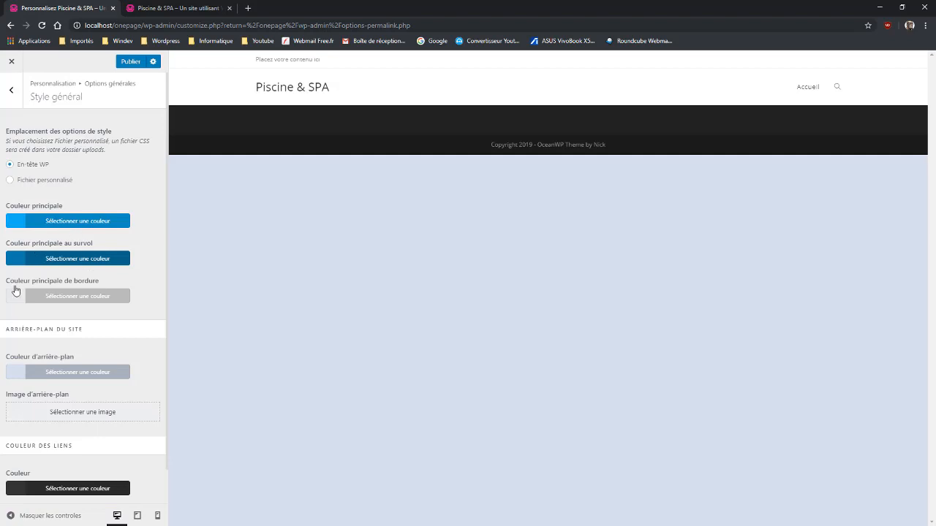
pyautogui.scroll(-1, 73, 362)
pyautogui.scroll(1, 62, 227)
# - Examine the theme's general layout settings for container width, page layout and the search results page
pyautogui.click(11, 89)
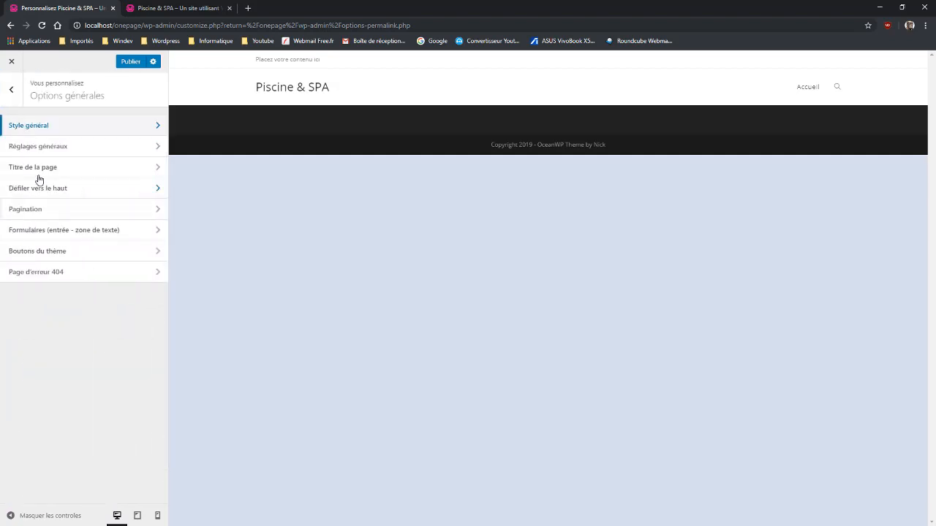
pyautogui.click(38, 147)
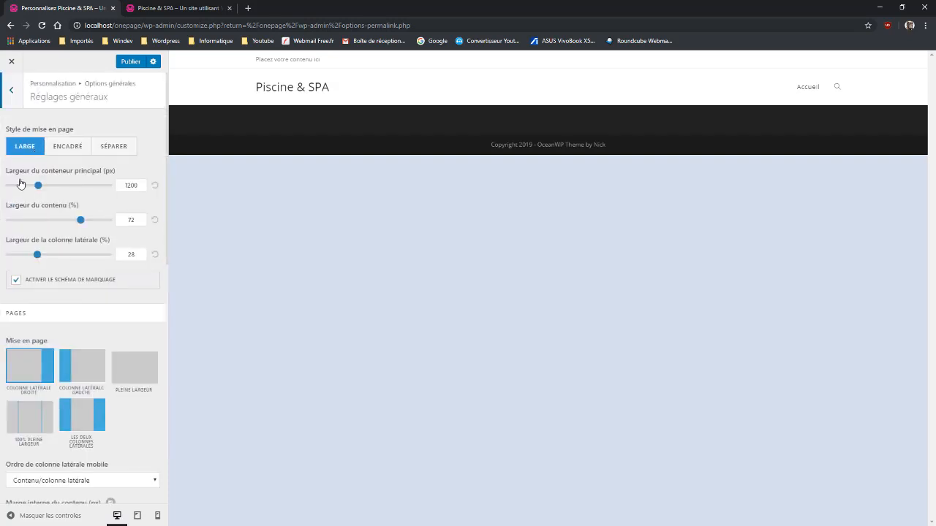
pyautogui.scroll(-3, 75, 248)
pyautogui.scroll(-5, 75, 263)
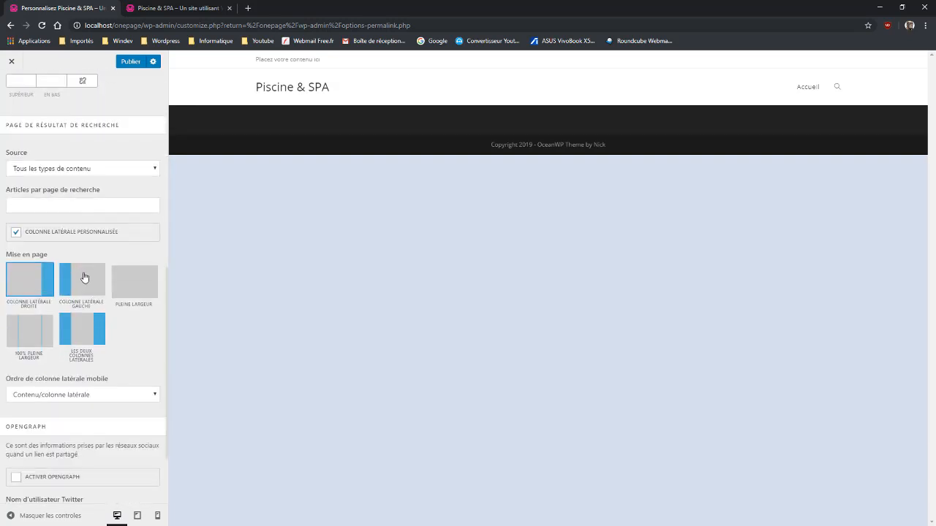
pyautogui.scroll(8, 76, 299)
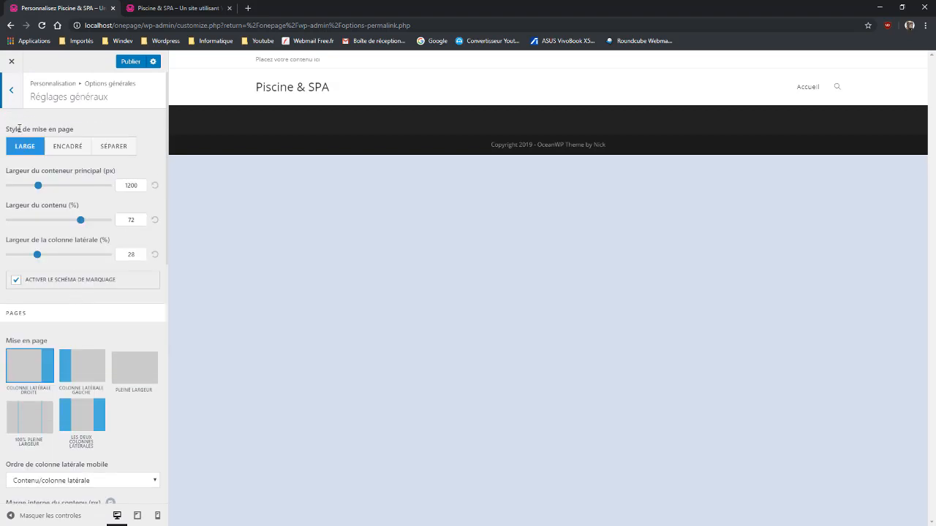
pyautogui.click(17, 101)
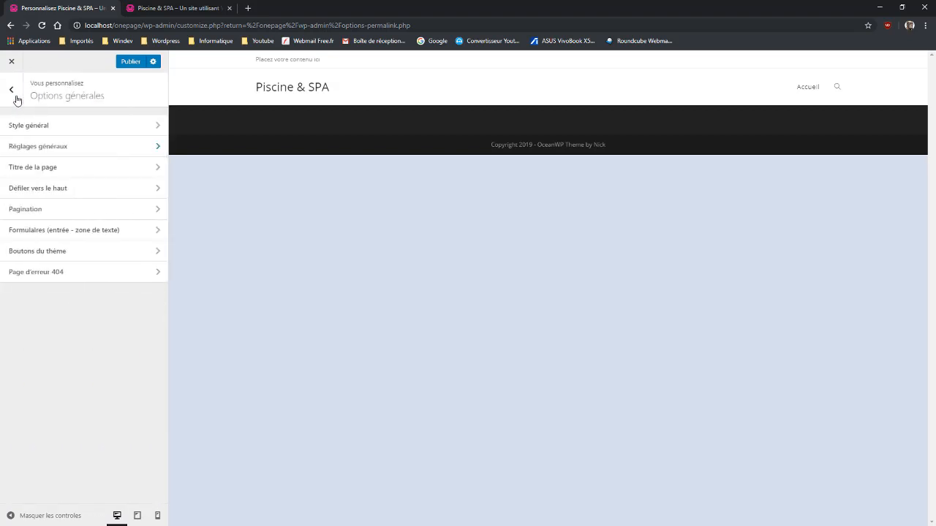
# - Disable the breadcrumb trail and the display of the item title in the general page title options
pyautogui.click(51, 169)
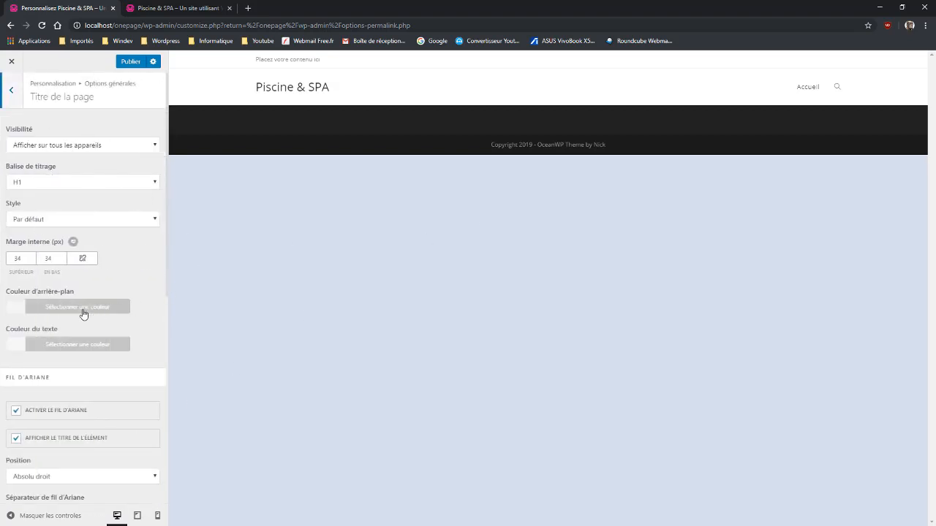
pyautogui.click(16, 412)
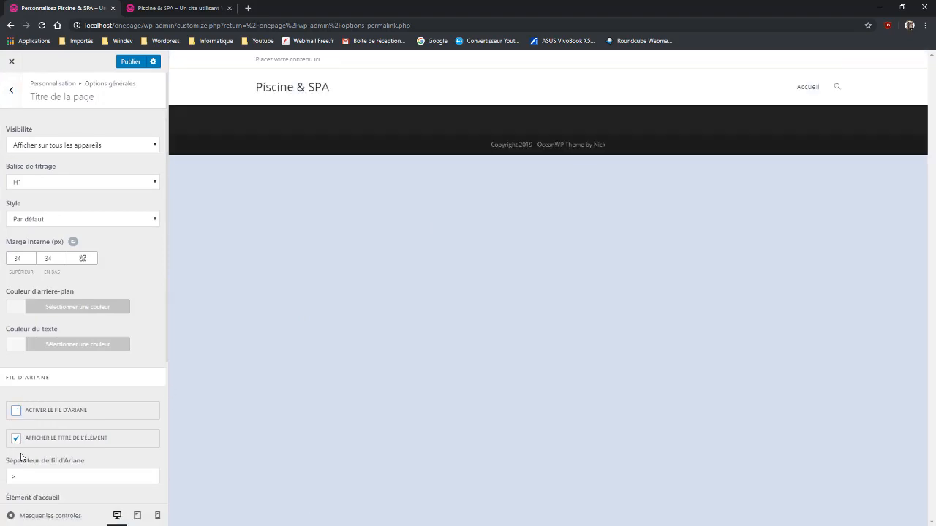
pyautogui.click(16, 440)
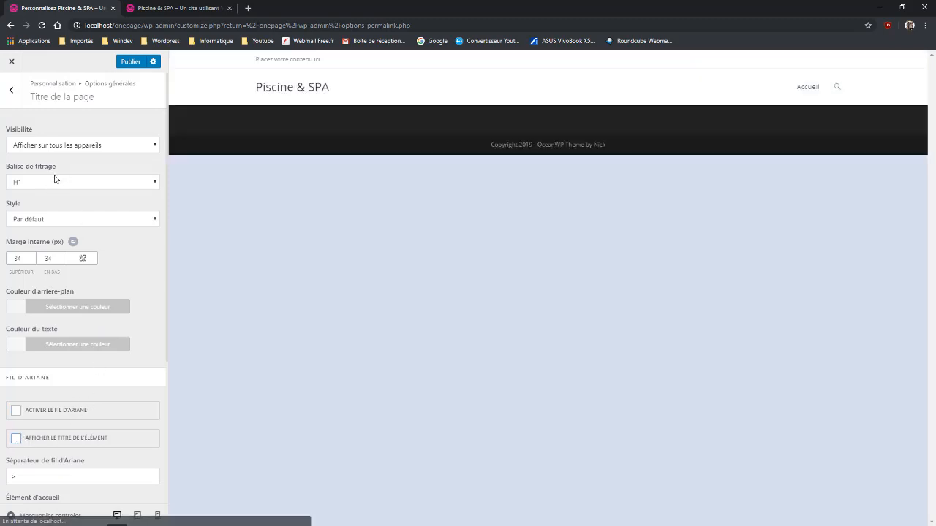
pyautogui.click(11, 92)
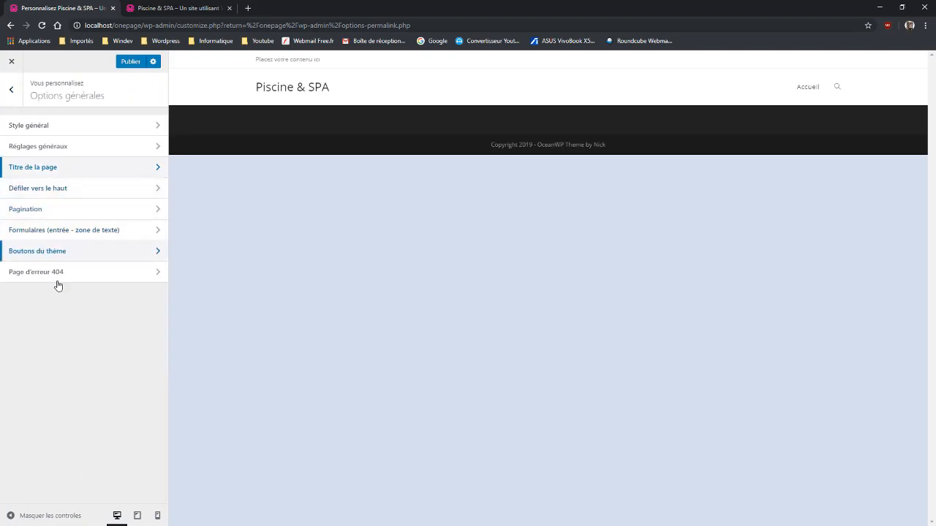
pyautogui.click(10, 94)
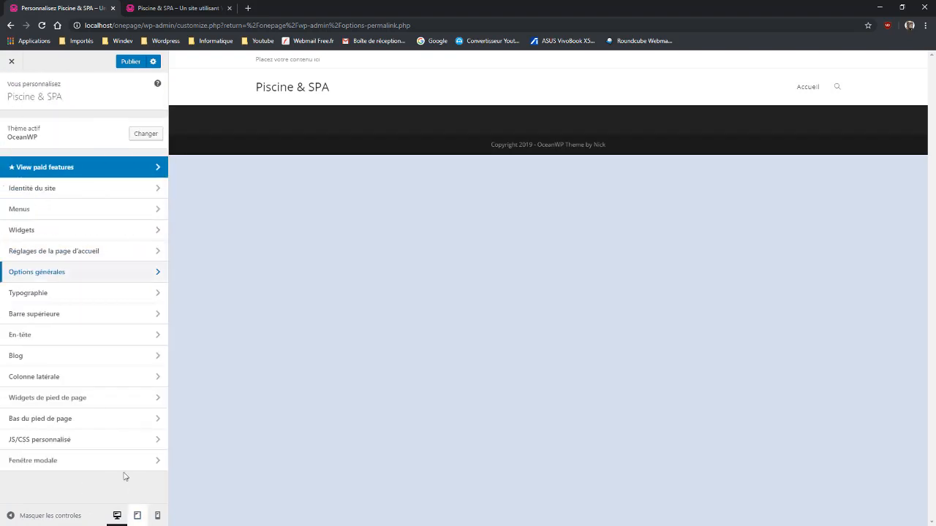
# - Set the main menu's font size to 16px in the typography options
pyautogui.click(40, 295)
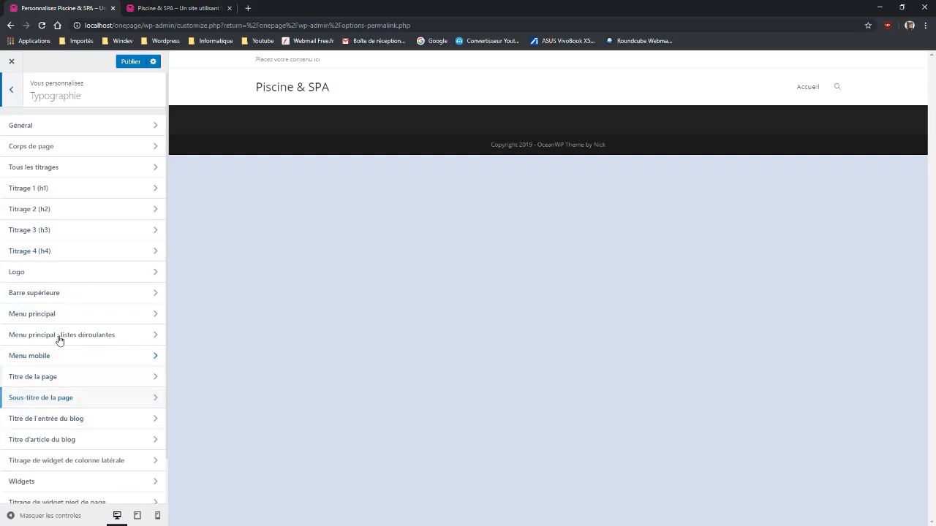
pyautogui.click(49, 315)
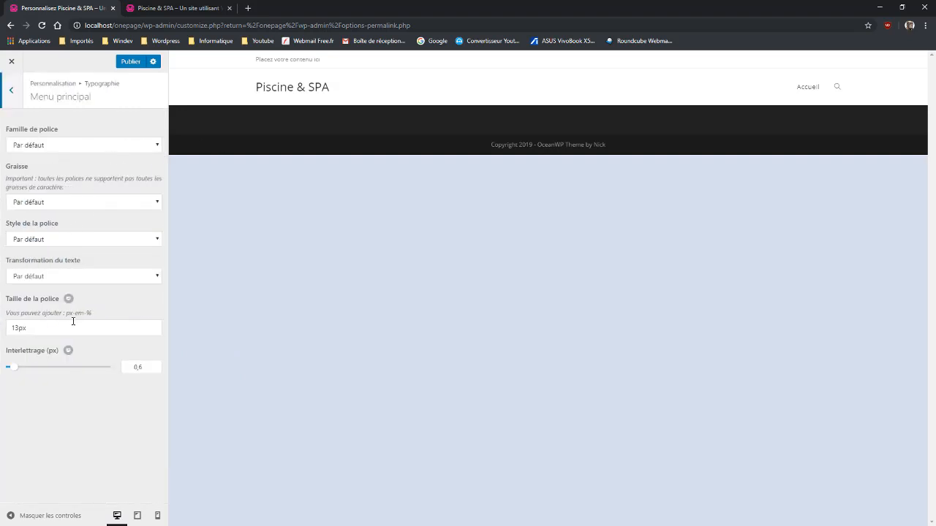
pyautogui.moveTo(7, 328); pyautogui.dragTo(18, 328)
pyautogui.write('18')
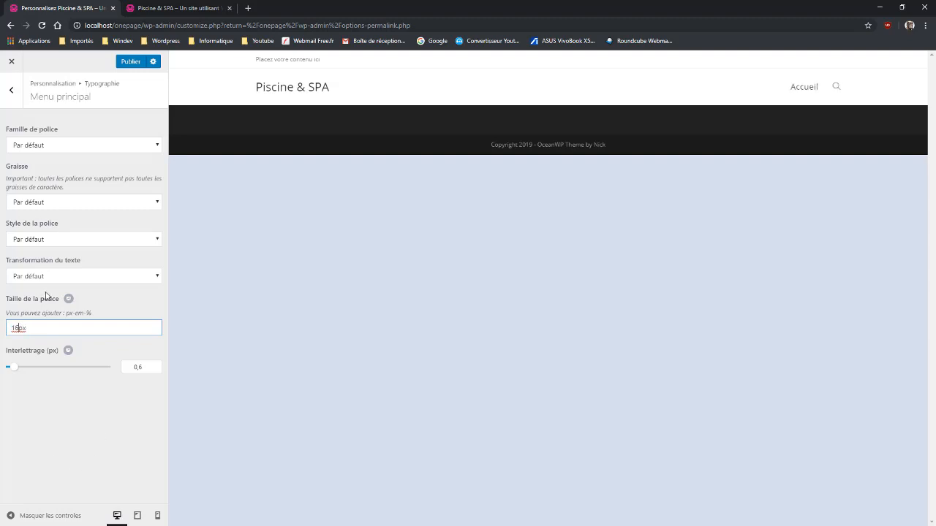
pyautogui.press('BackSpace')
pyautogui.write('6')
pyautogui.click(11, 90)
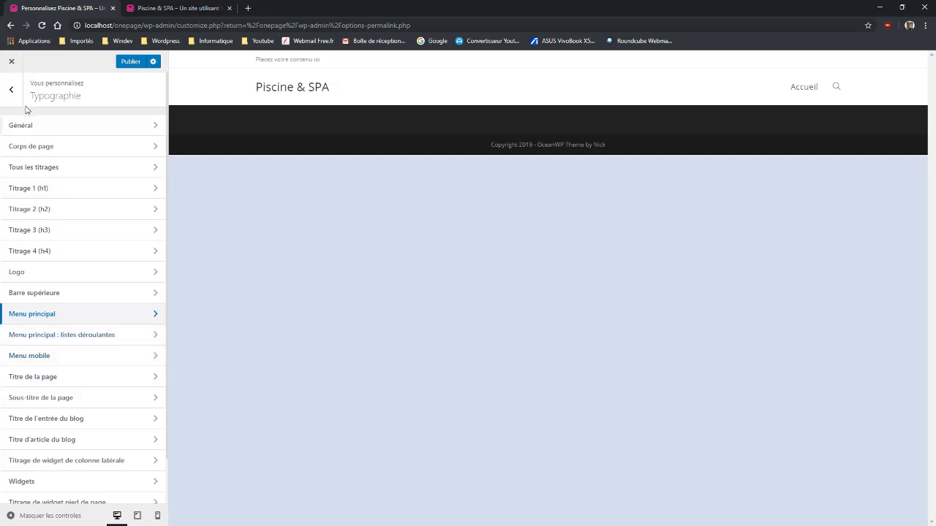
pyautogui.click(11, 89)
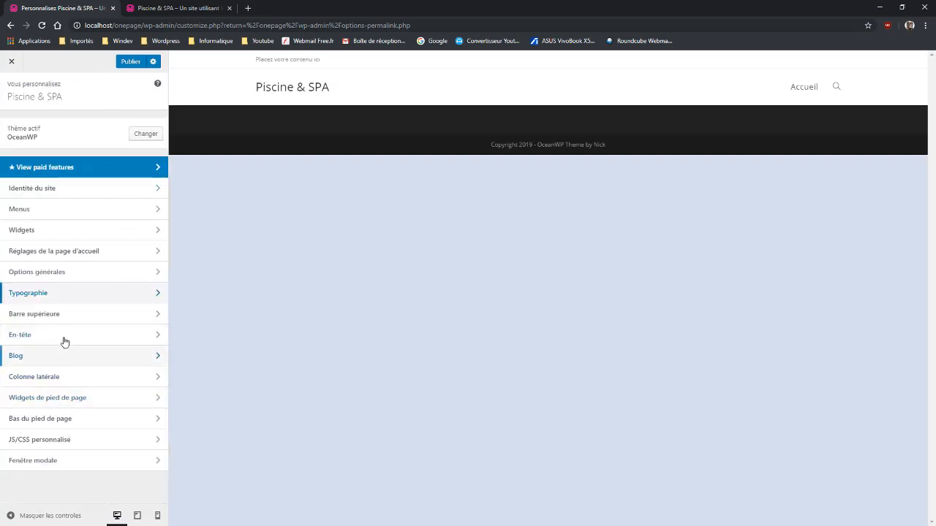
# - Disable the top bar in its general options
pyautogui.click(55, 317)
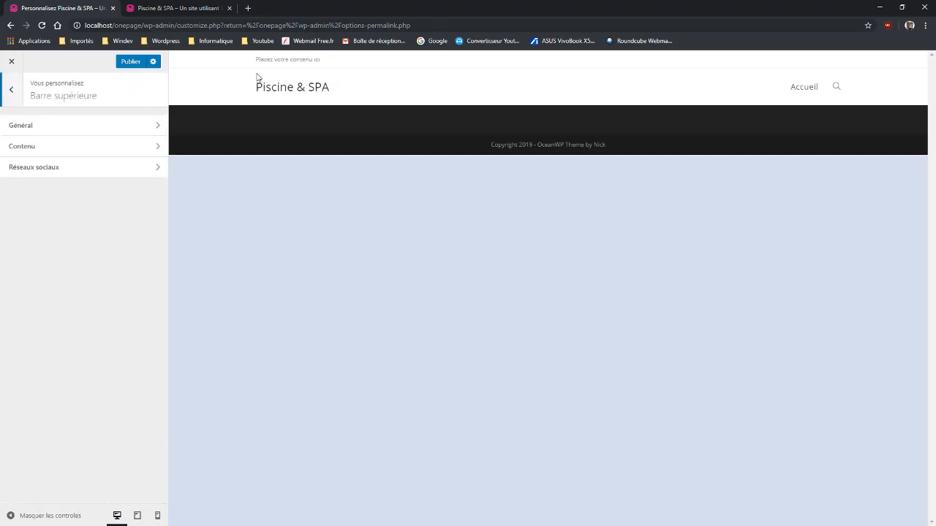
pyautogui.click(62, 132)
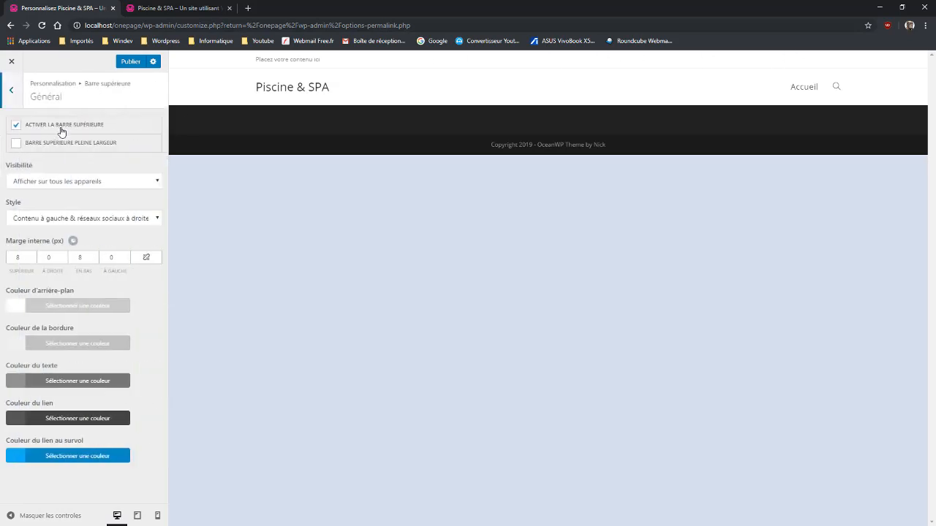
pyautogui.click(16, 127)
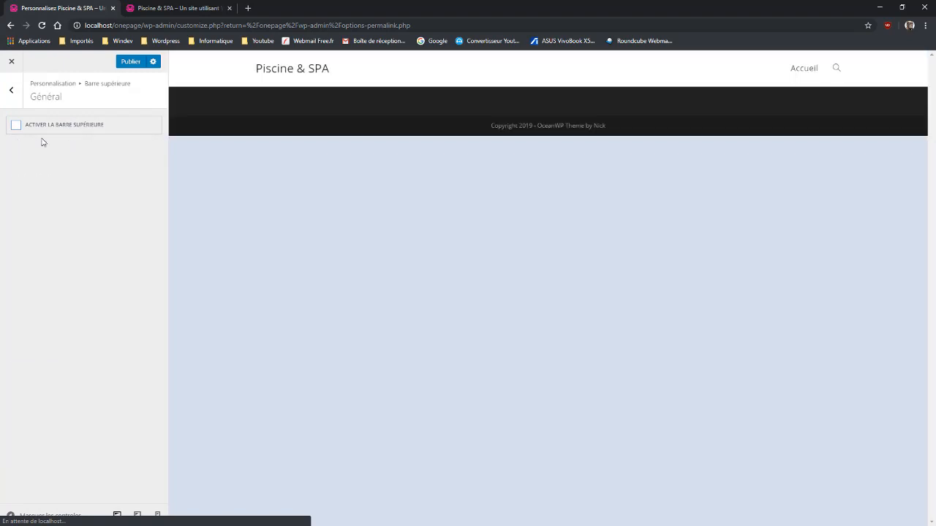
pyautogui.click(15, 98)
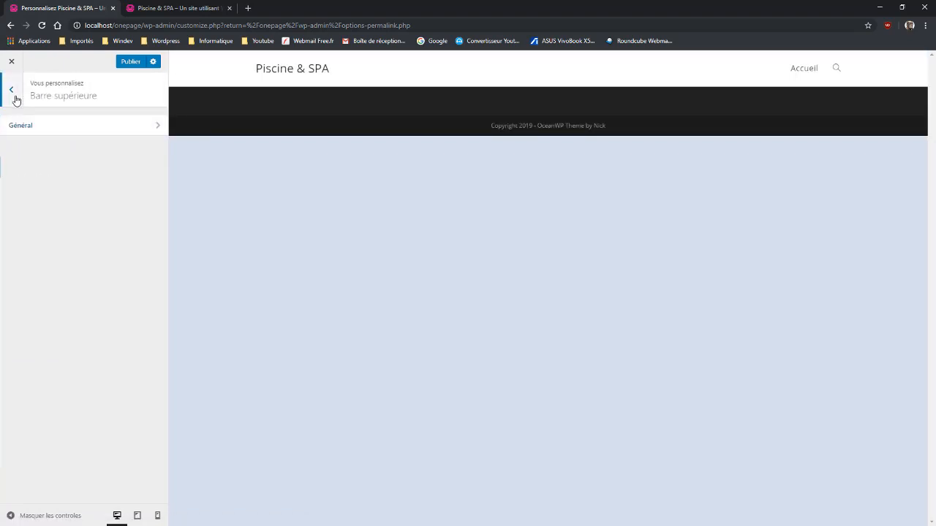
pyautogui.click(15, 98)
# - Try the Transparent style in the header's general options and return the style to Minimal
pyautogui.click(45, 338)
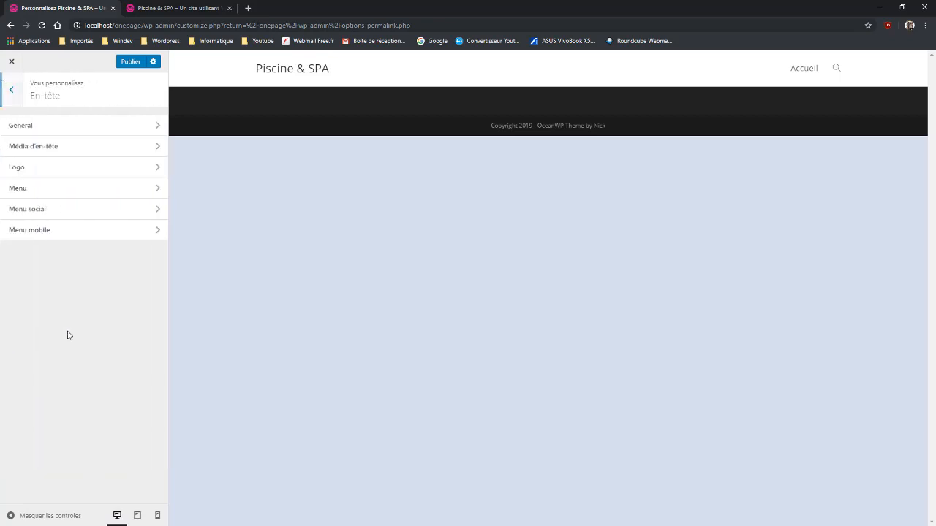
pyautogui.click(53, 128)
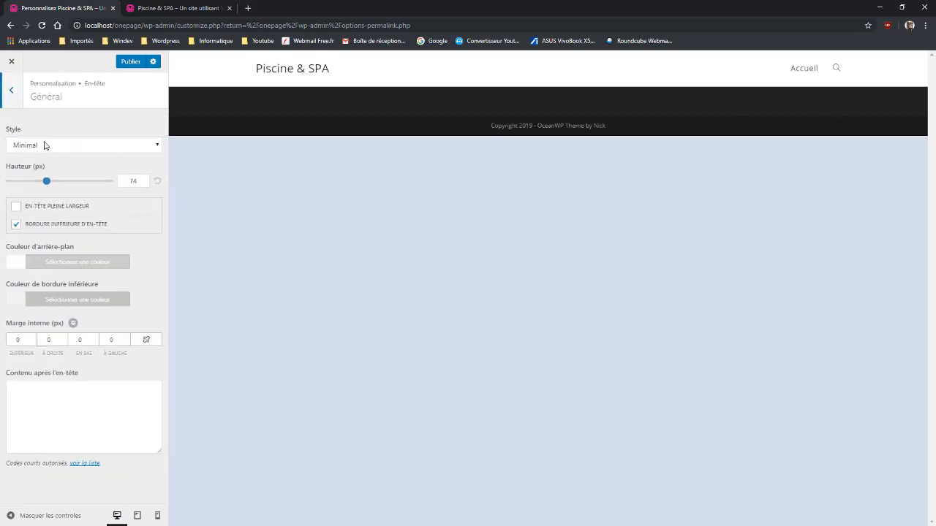
pyautogui.click(44, 145)
pyautogui.click(45, 167)
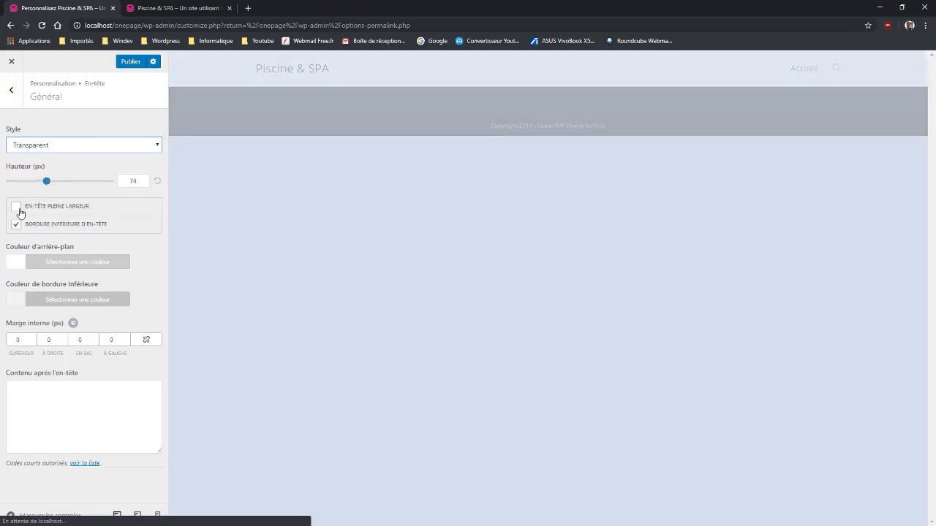
pyautogui.click(78, 146)
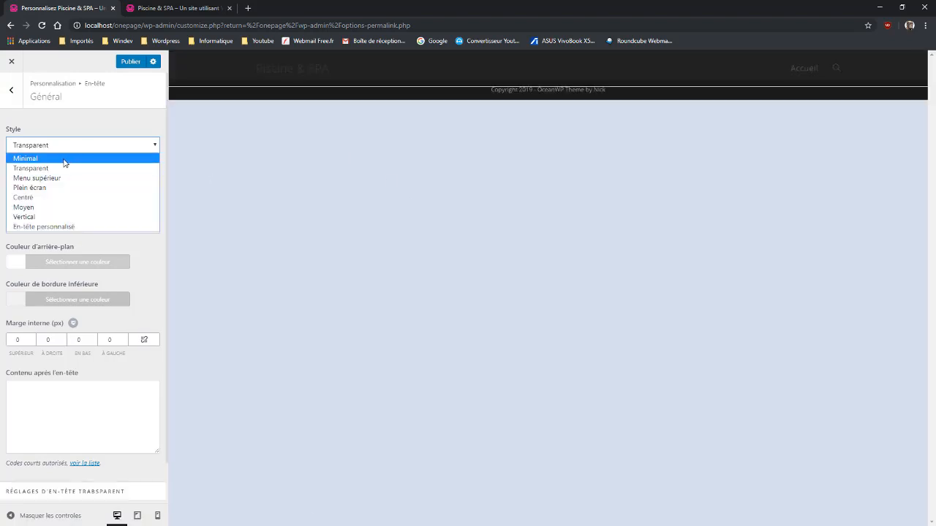
pyautogui.click(64, 160)
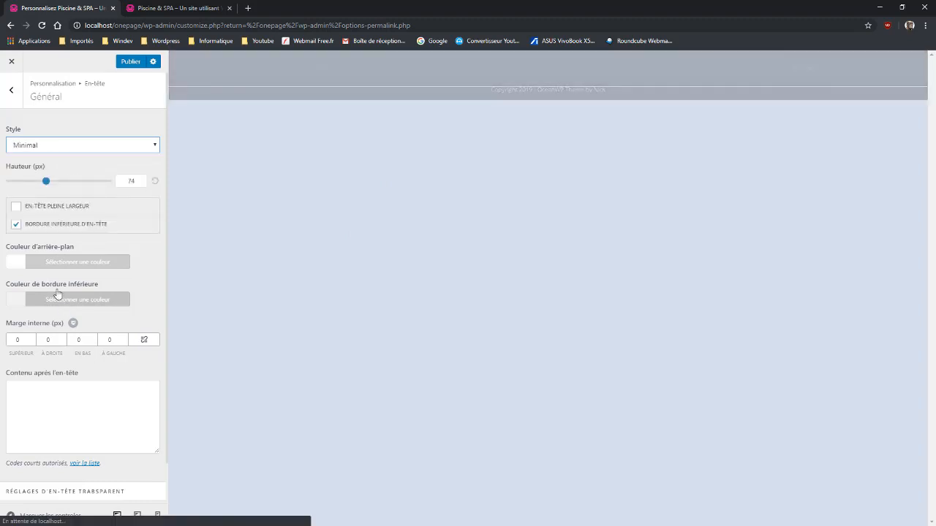
# - Set the header's background color to #d5deed
pyautogui.click(20, 263)
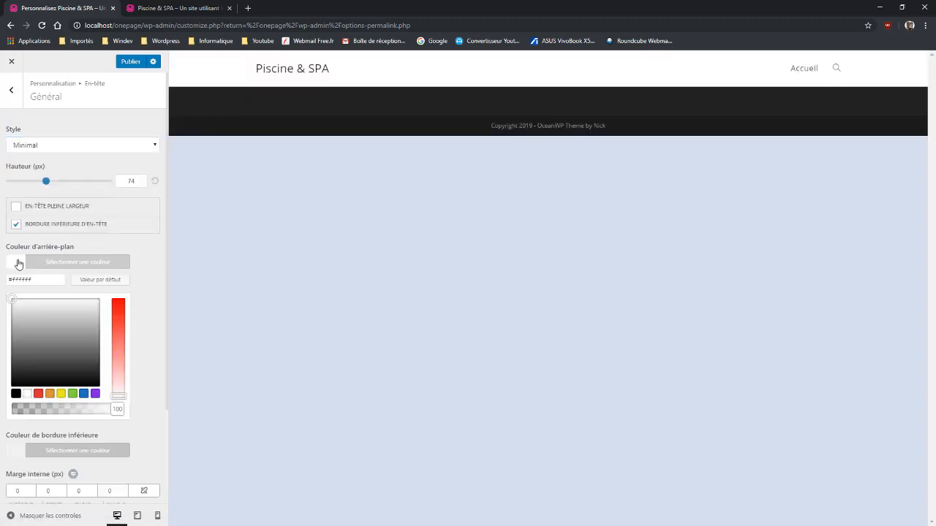
pyautogui.tripleClick(38, 282)
pyautogui.write('#d5deed')
pyautogui.click(18, 261)
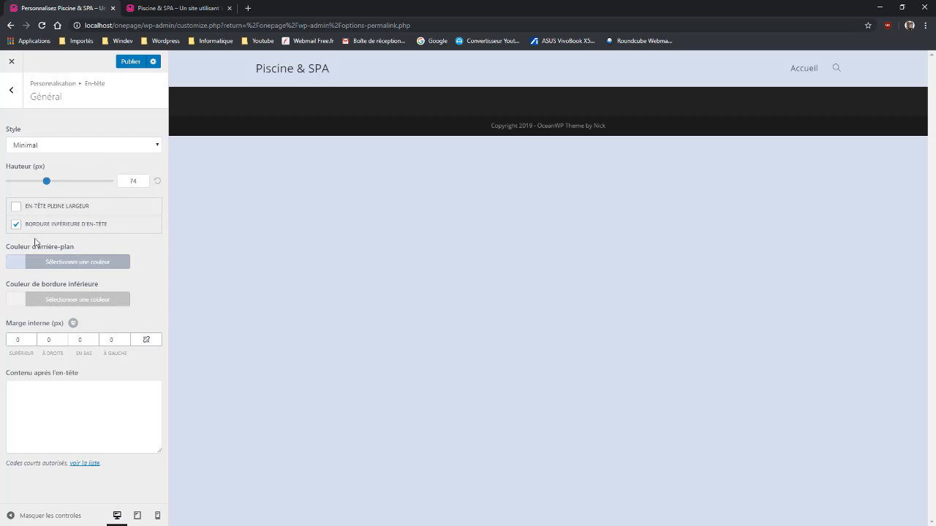
pyautogui.click(12, 92)
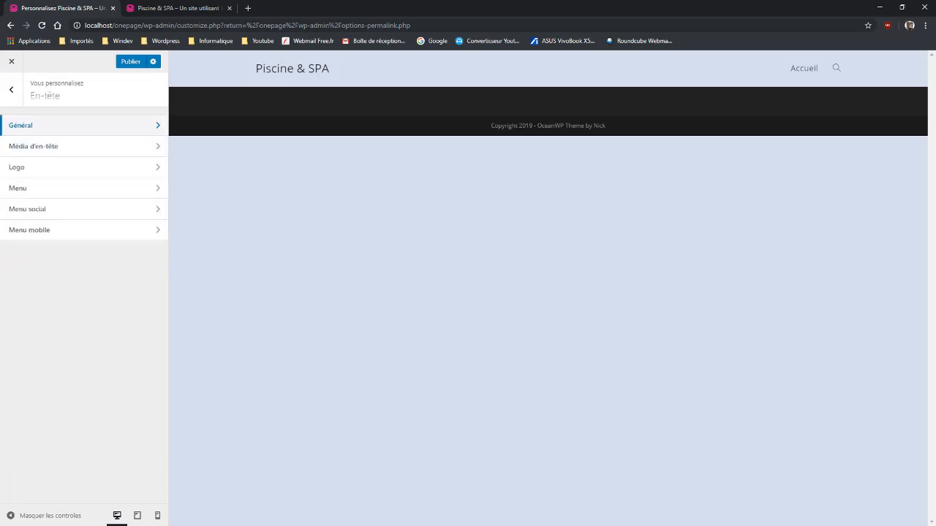
# - Use logo.png from the media library as the header logo, with alternative text "Logo" and no cropping
pyautogui.click(31, 152)
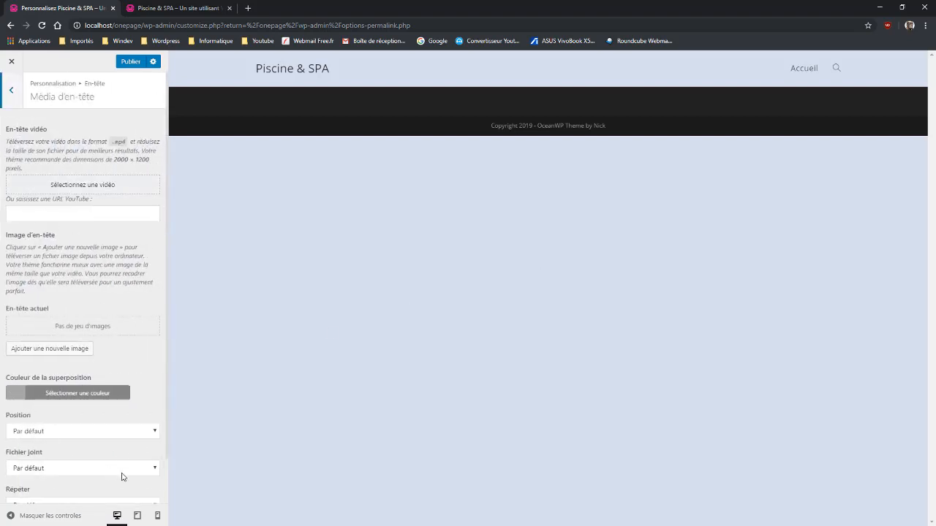
pyautogui.click(12, 92)
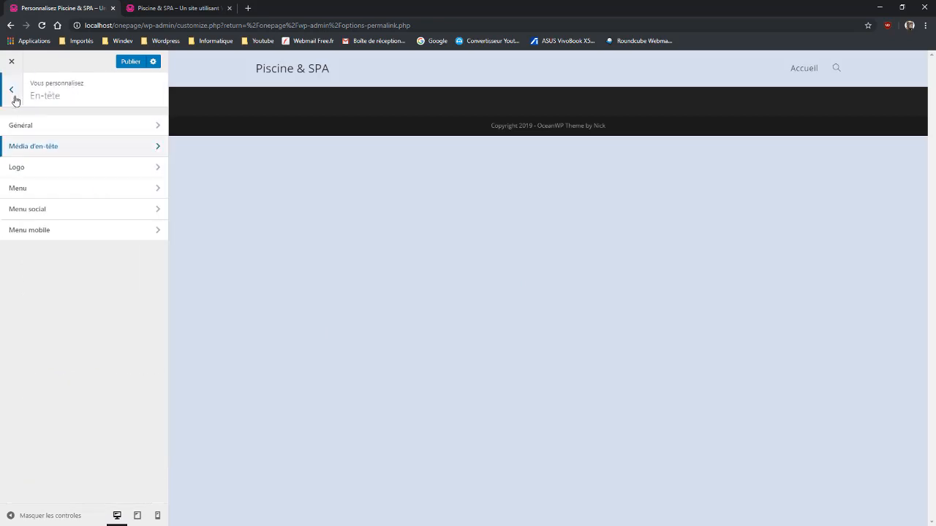
pyautogui.click(46, 166)
pyautogui.click(86, 150)
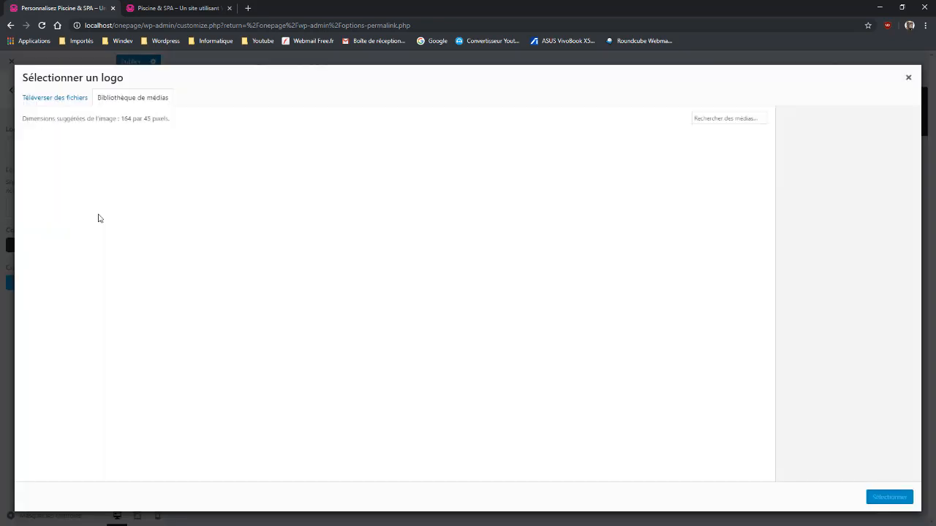
pyautogui.click(211, 276)
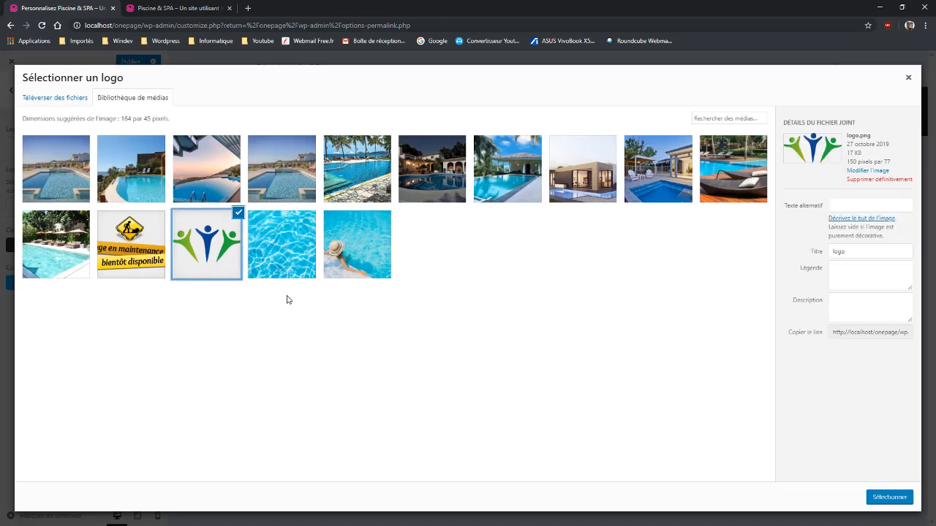
pyautogui.click(858, 206)
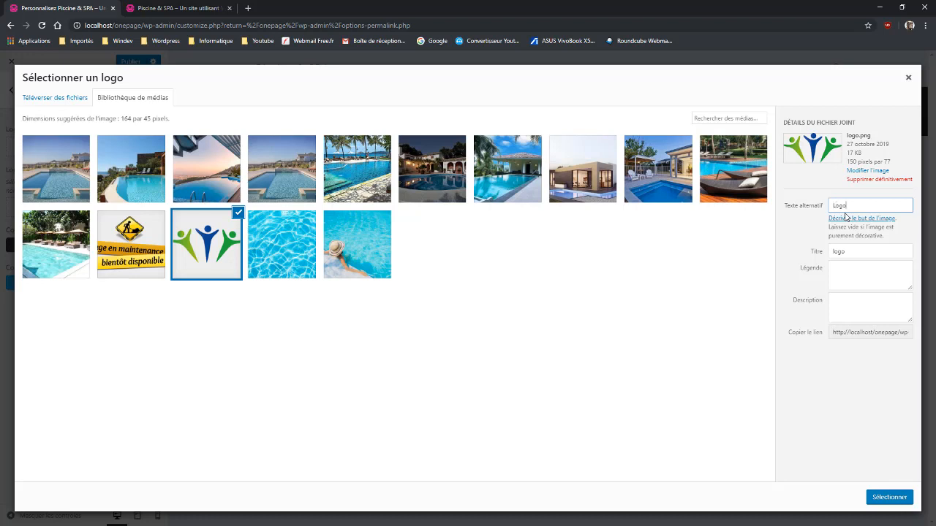
pyautogui.click(888, 500)
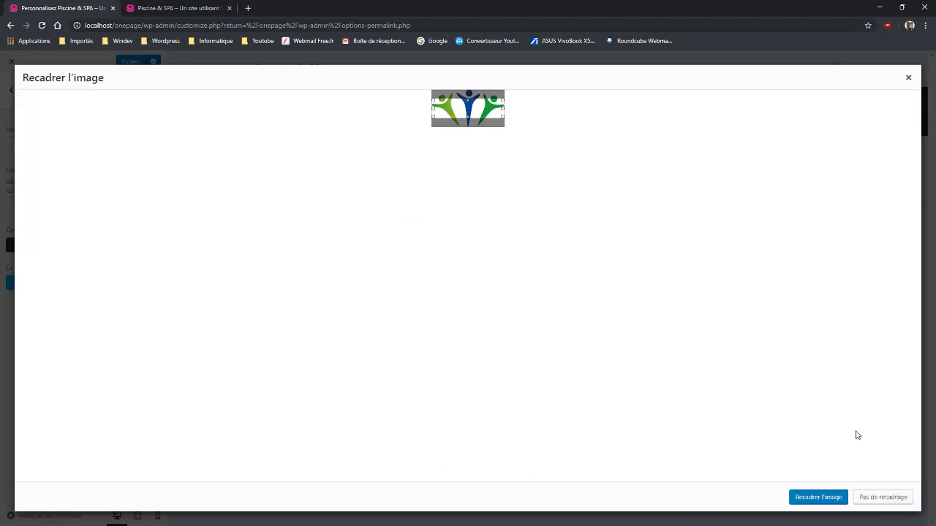
pyautogui.click(871, 499)
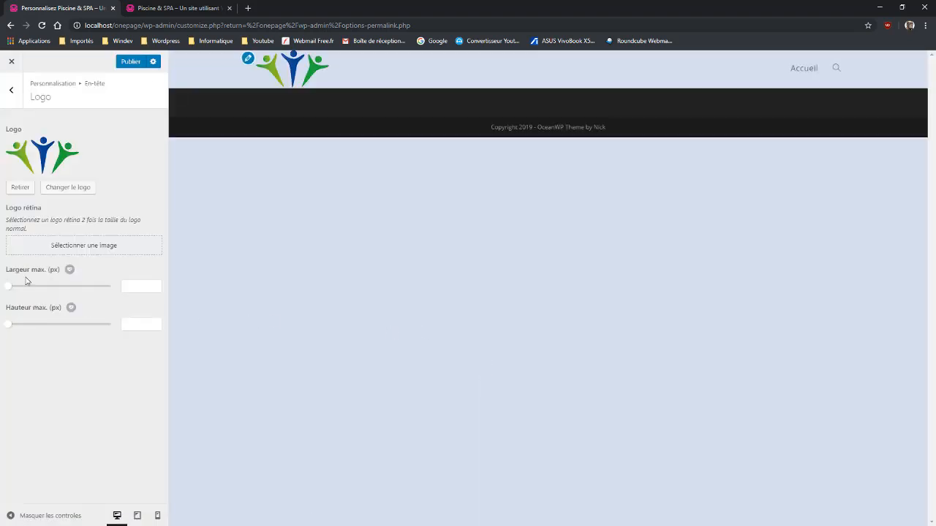
# - Set the logo's maximum width to 90 px and publish the changes
pyautogui.moveTo(5, 288); pyautogui.dragTo(21, 292)
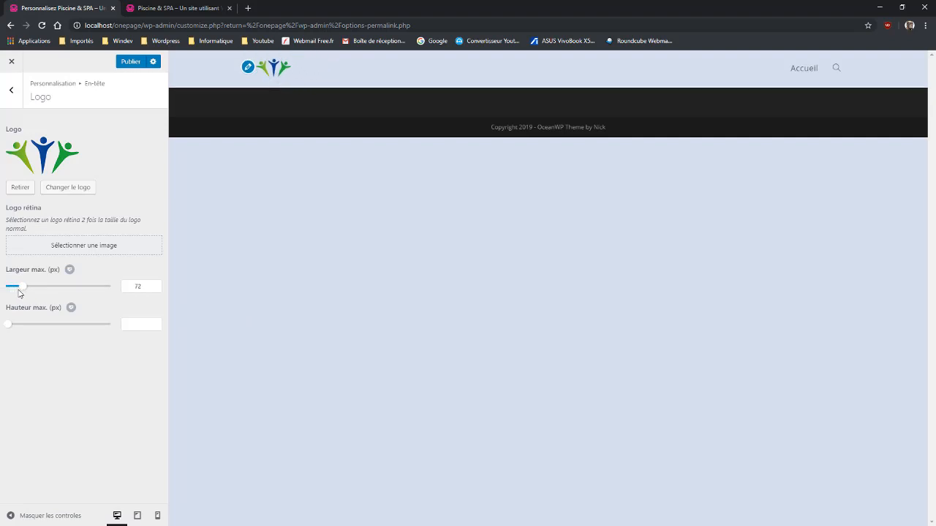
pyautogui.moveTo(141, 289); pyautogui.dragTo(114, 293)
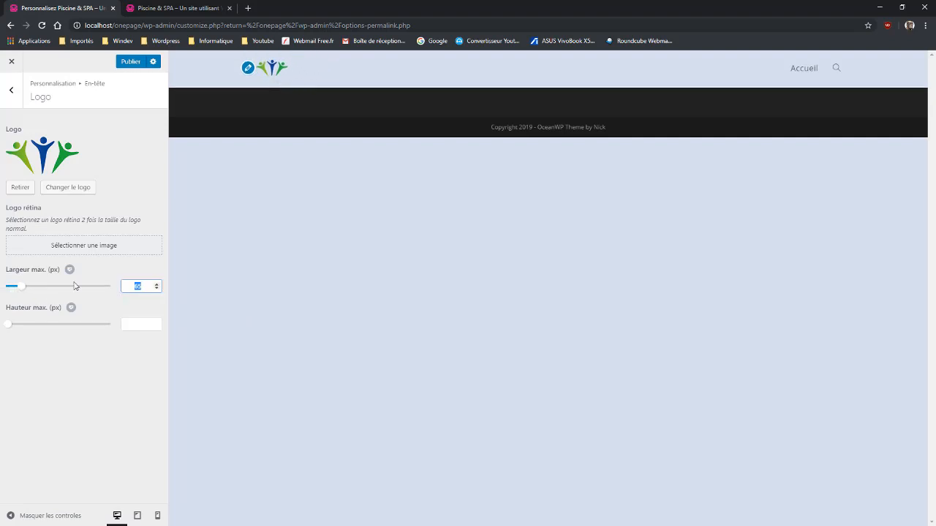
pyautogui.write('90')
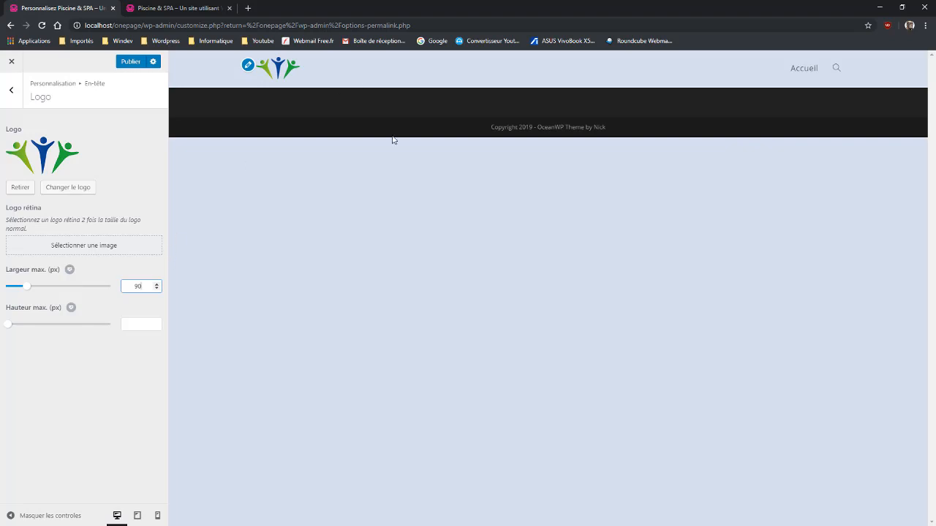
pyautogui.click(10, 89)
pyautogui.click(126, 61)
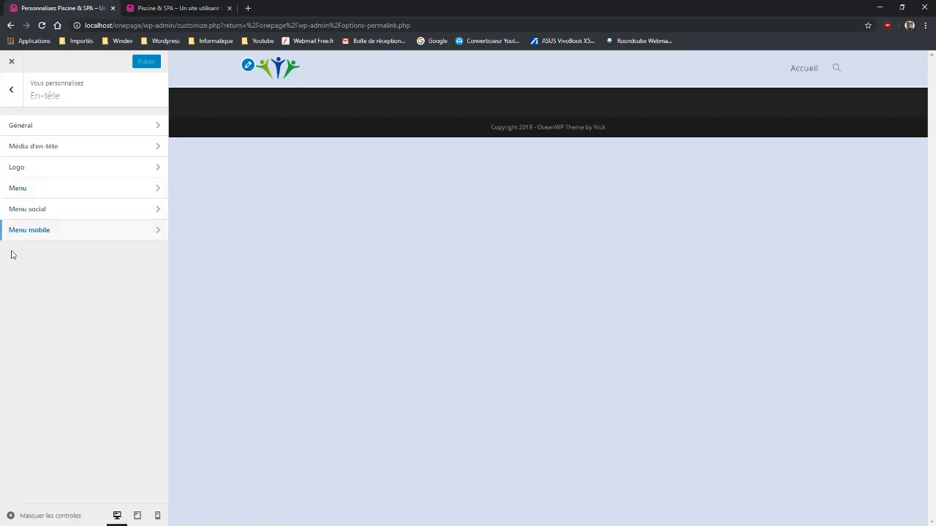
# - In the header's menu options, disable the top-level and second-level dropdown icons and the dropdown's upper border
pyautogui.click(46, 192)
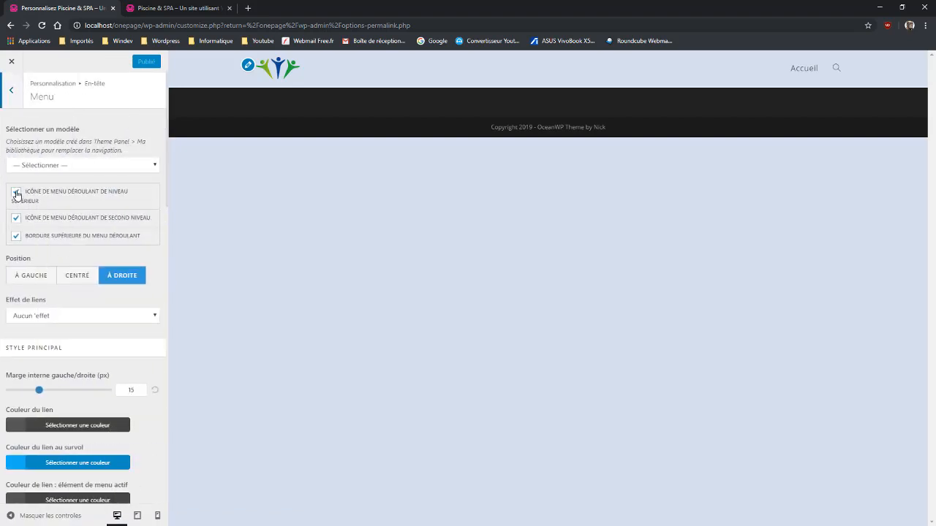
pyautogui.click(16, 194)
pyautogui.click(17, 218)
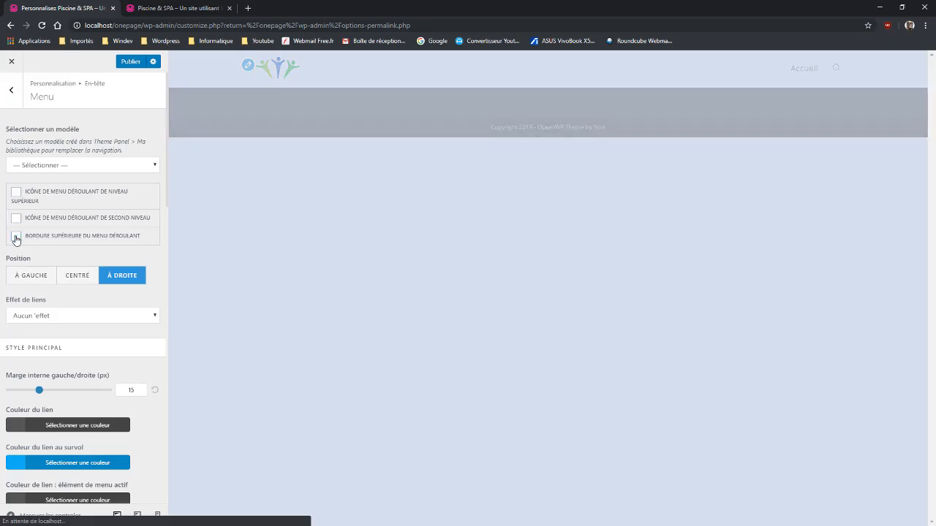
# - Set the header menu's link effect to "Souligné vers le bas" and return to the main customization list
pyautogui.scroll(-2, 33, 267)
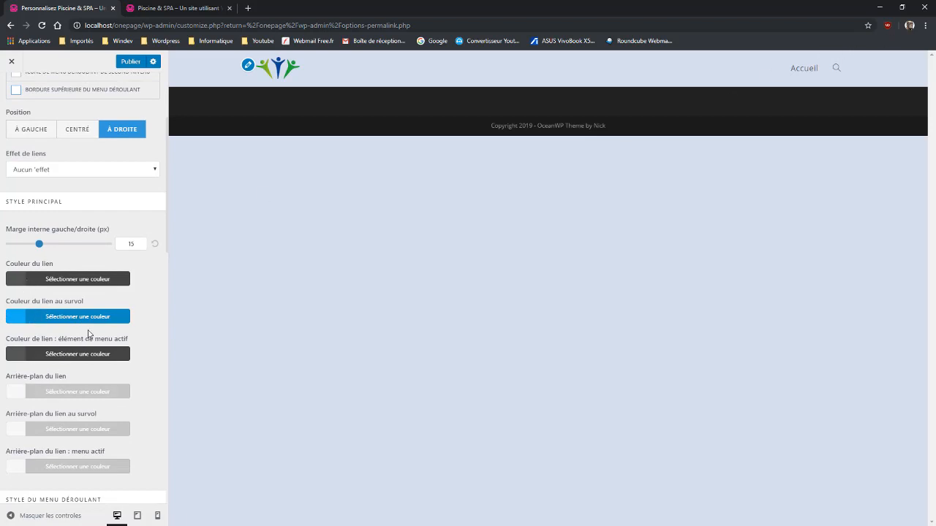
pyautogui.scroll(-1, 58, 363)
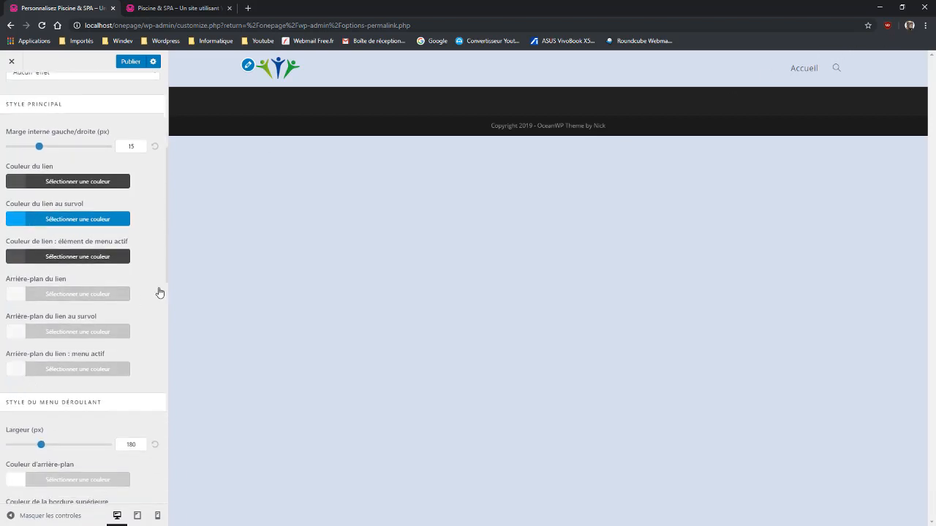
pyautogui.scroll(2, 54, 216)
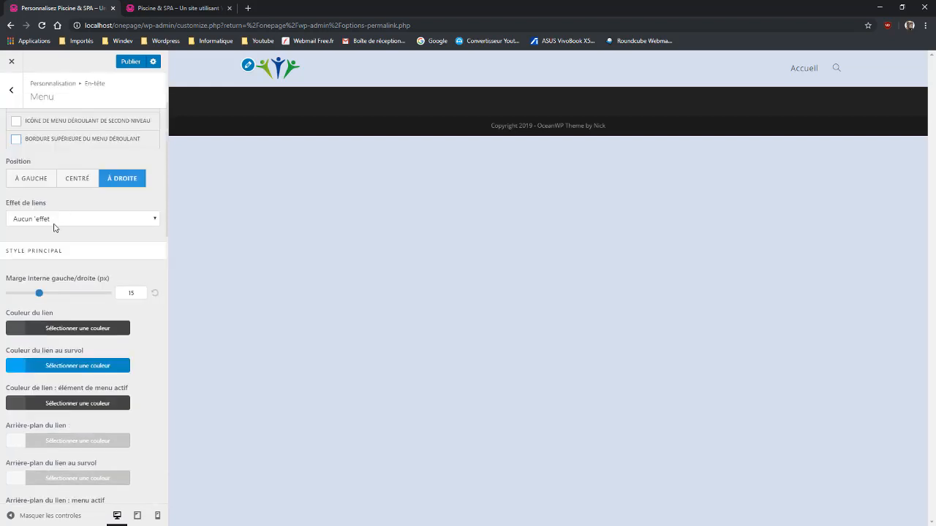
pyautogui.click(55, 221)
pyautogui.click(55, 262)
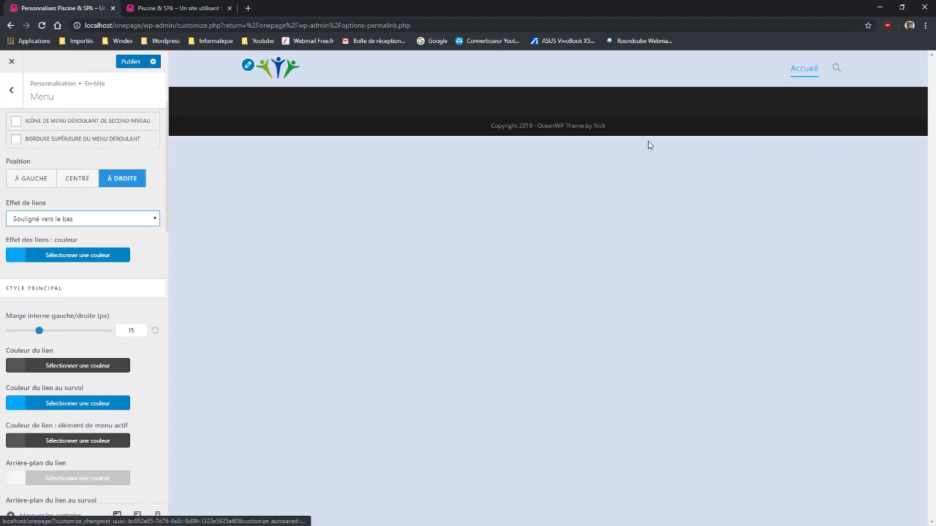
pyautogui.scroll(-5, 108, 358)
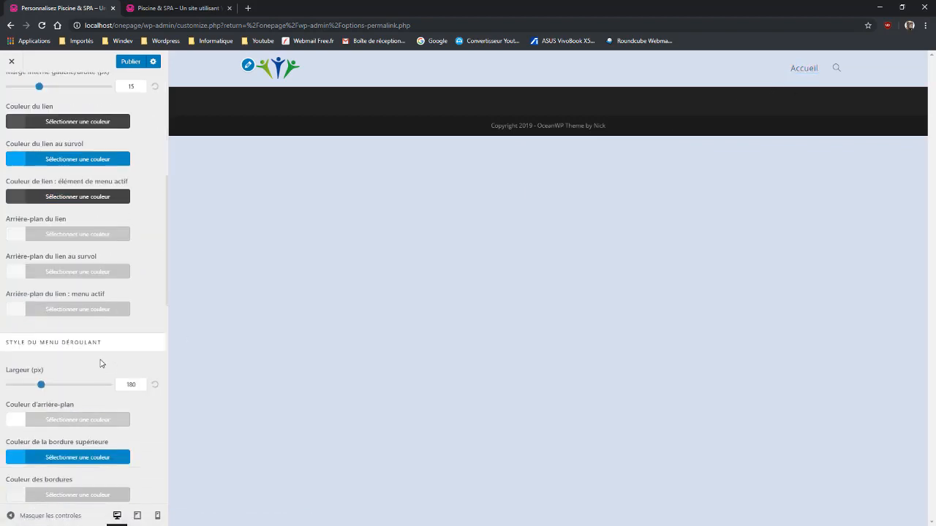
pyautogui.scroll(-2, 80, 364)
pyautogui.scroll(7, 48, 386)
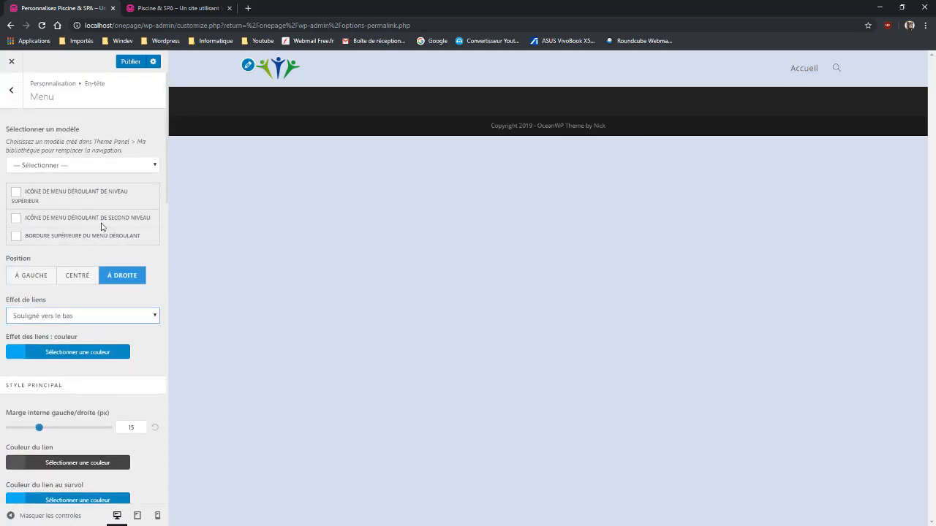
pyautogui.click(11, 89)
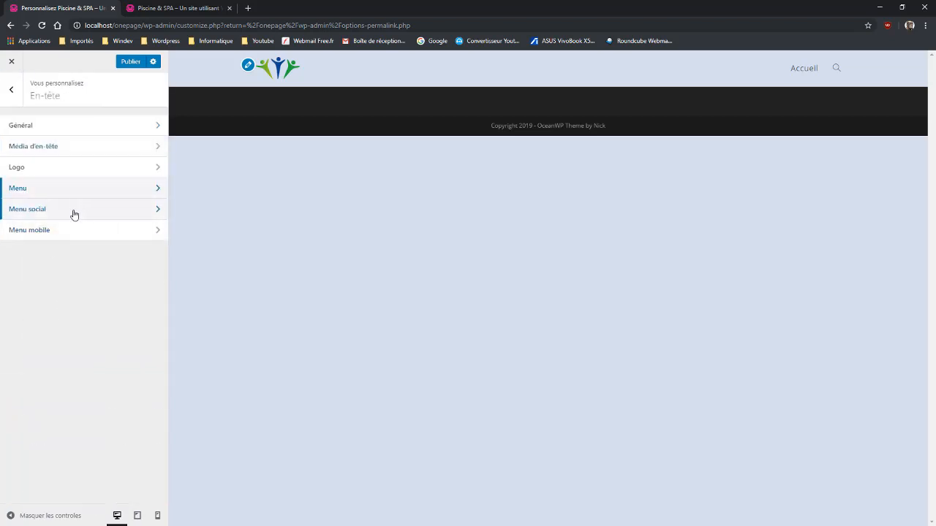
pyautogui.click(11, 91)
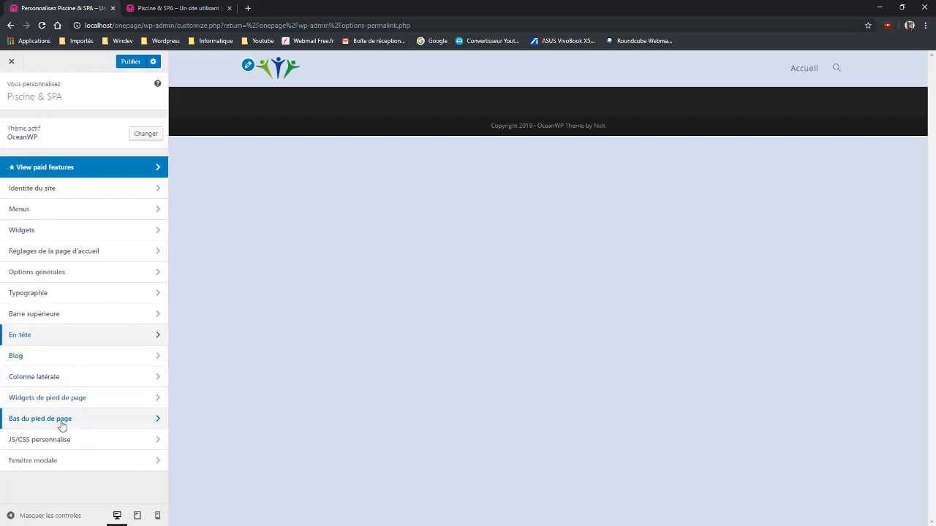
# - Activate the fixed footer, disable the footer widgets and publish the changes
pyautogui.click(71, 401)
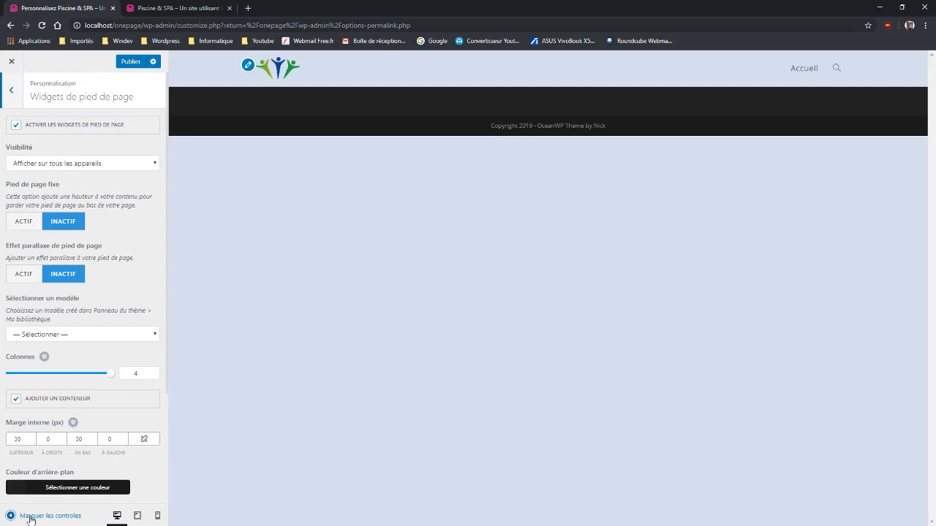
pyautogui.click(24, 223)
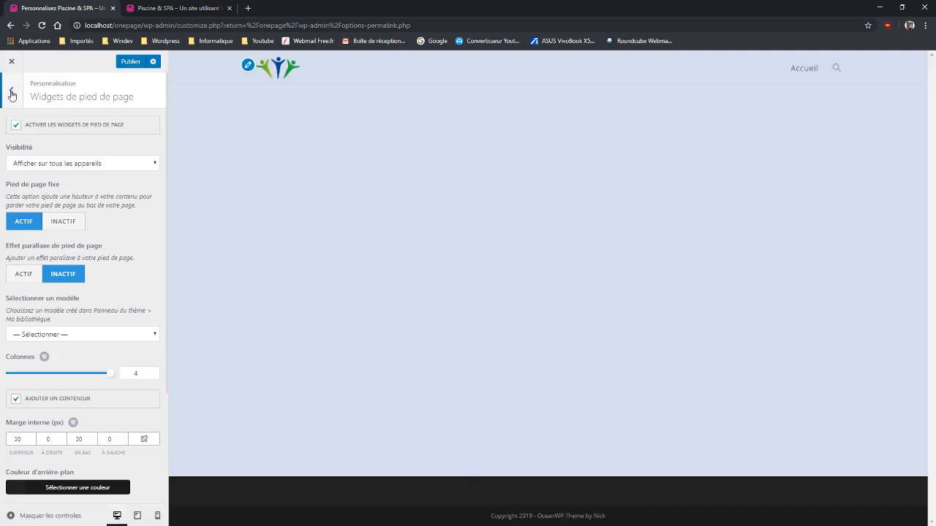
pyautogui.click(16, 126)
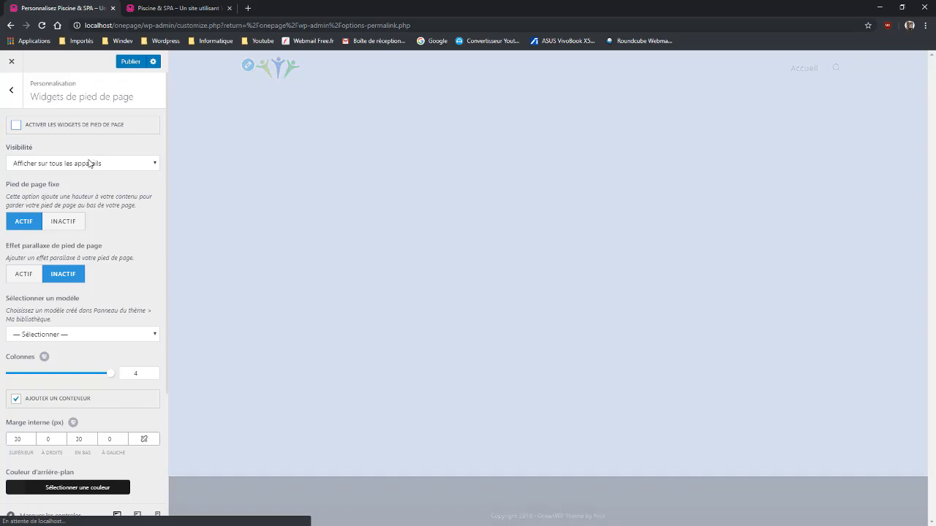
pyautogui.click(123, 63)
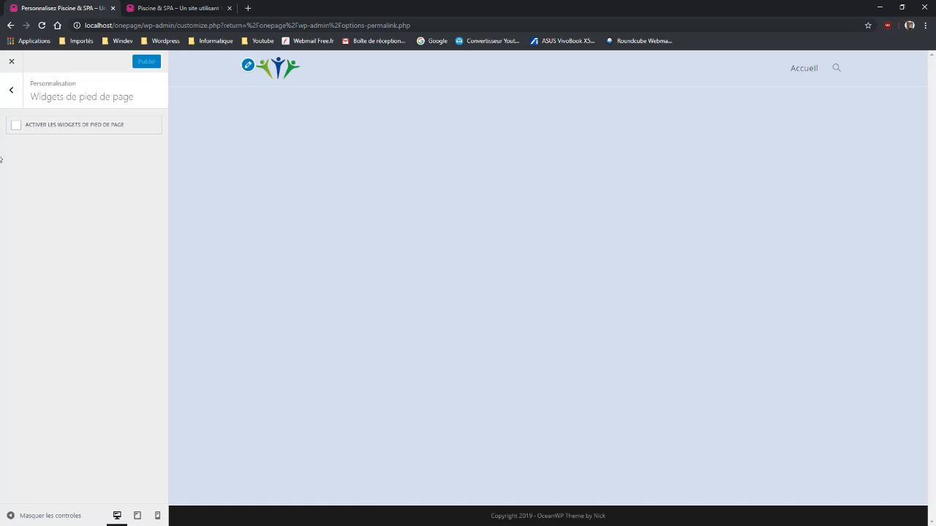
pyautogui.click(13, 92)
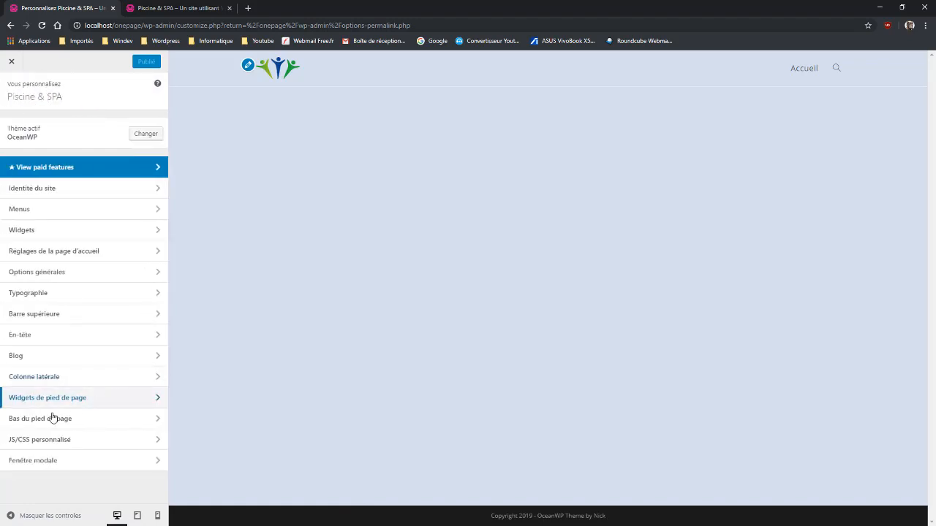
# - Set the background color of the footer's bottom area to #82a0bc
pyautogui.click(53, 418)
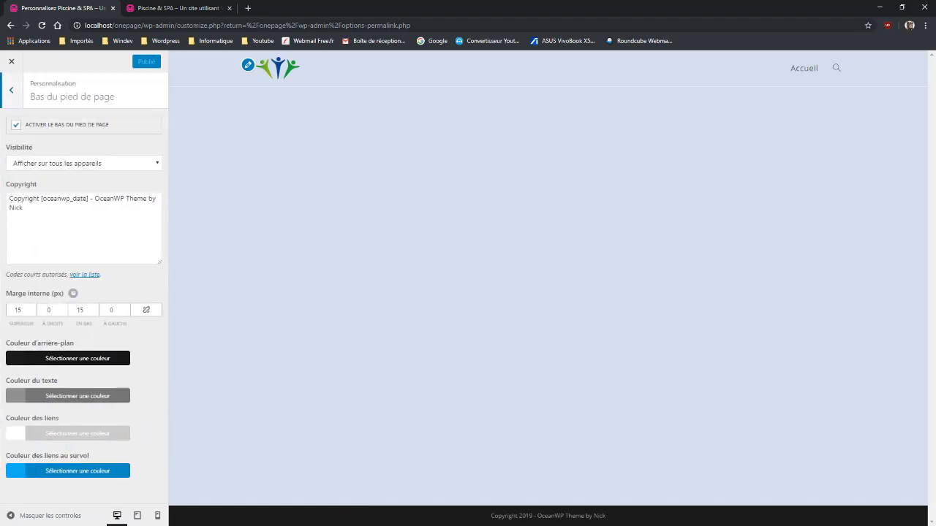
pyautogui.click(10, 361)
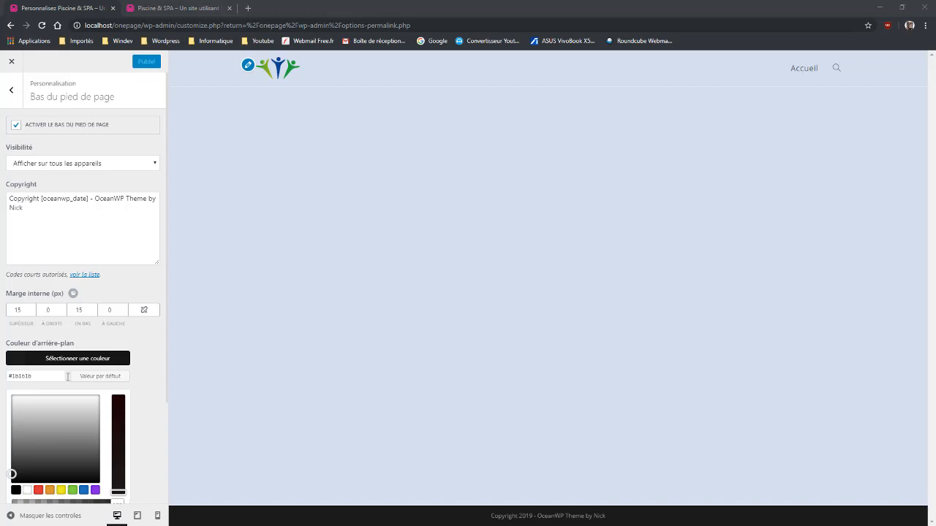
pyautogui.doubleClick(26, 376)
pyautogui.write('Bleu 4 : d5deed')
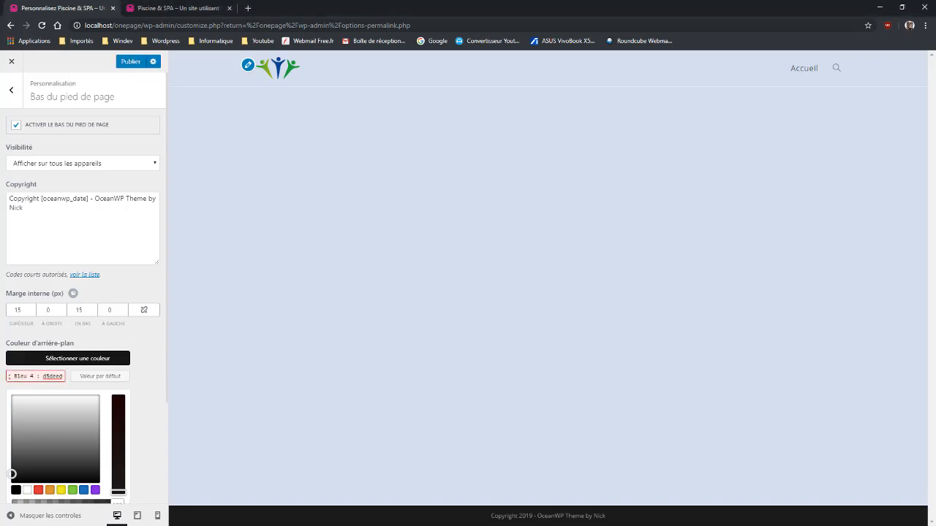
pyautogui.hotkey('ctrl', 'a')
pyautogui.press('BackSpace')
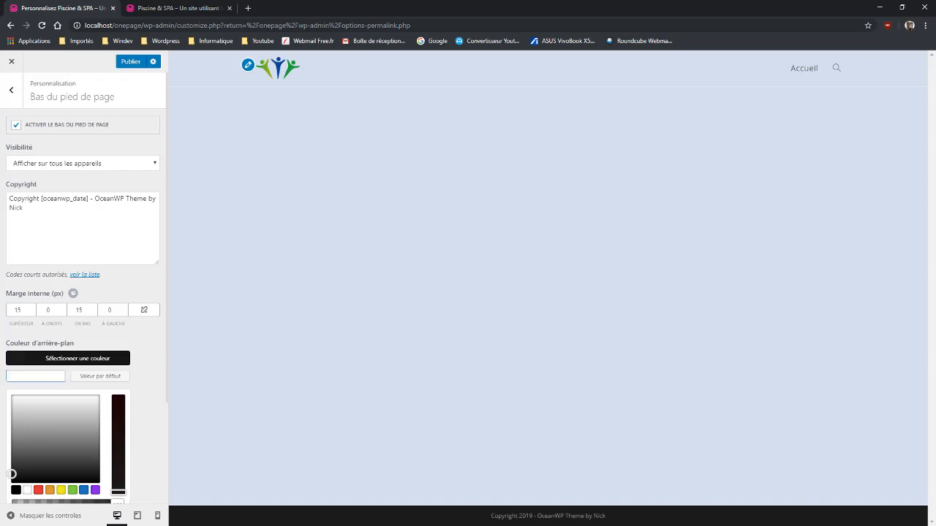
pyautogui.hotkey('alt', 'Tab')
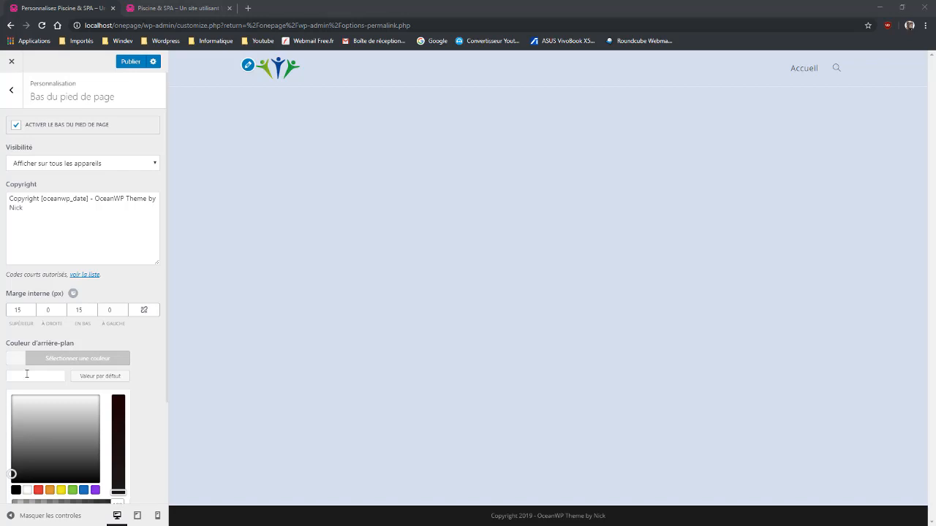
pyautogui.click(31, 377)
pyautogui.write('#82a0bc')
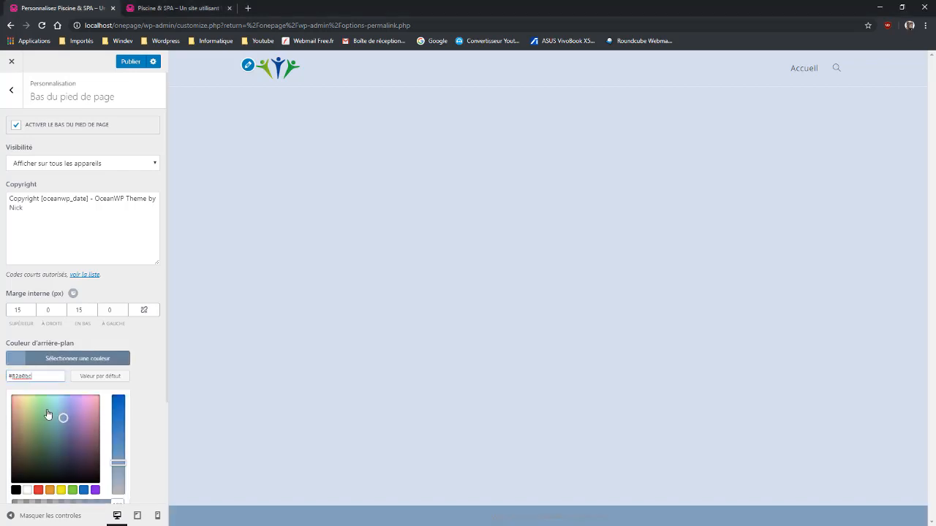
pyautogui.click(17, 358)
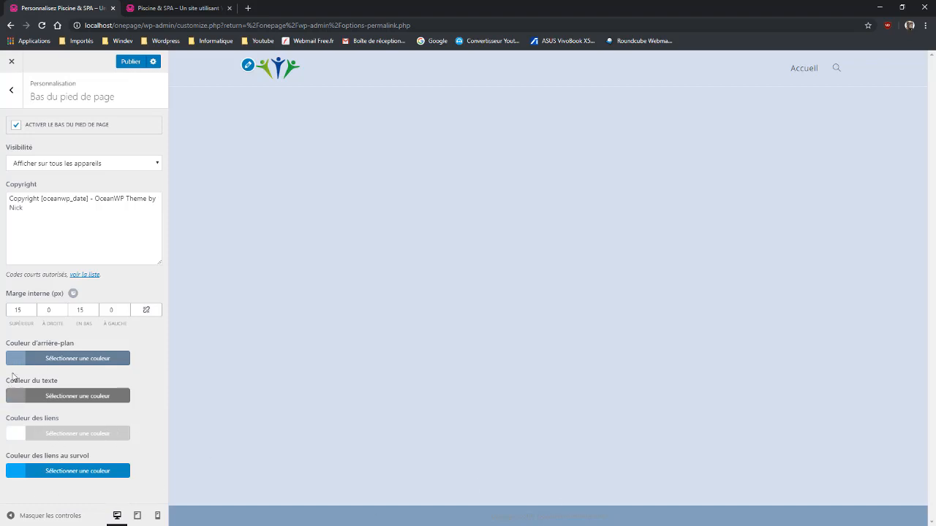
# - Darken the text color of the footer's bottom area to #424242
pyautogui.click(13, 400)
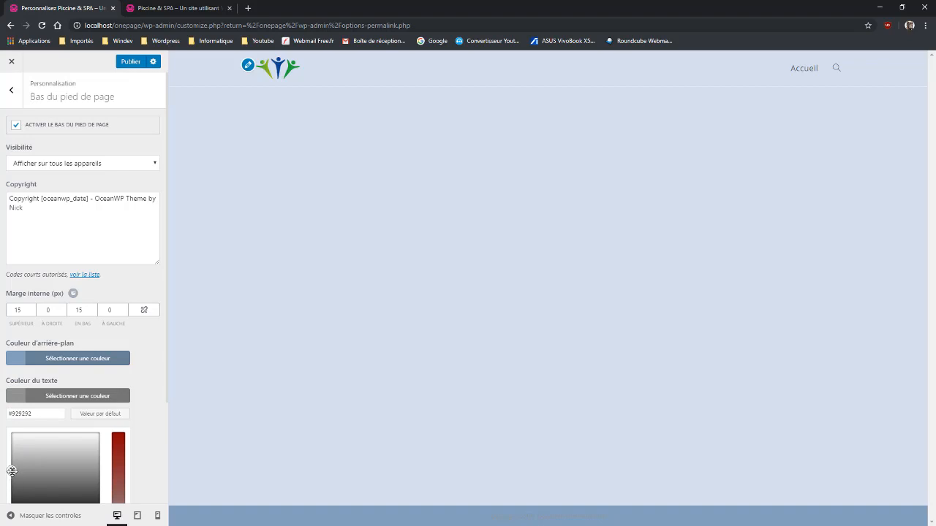
pyautogui.moveTo(12, 475); pyautogui.dragTo(11, 497)
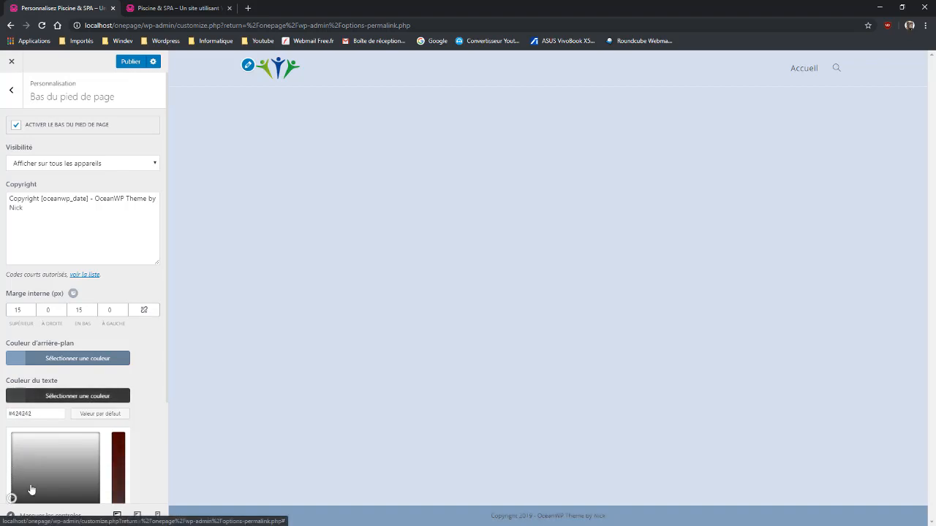
# - Replace the copyright text with "Copyright [oceanwp_date] – Tuto Meric", followed by "Mention légales" and "Politique de confidentialité" as links to "#"
pyautogui.click(71, 215)
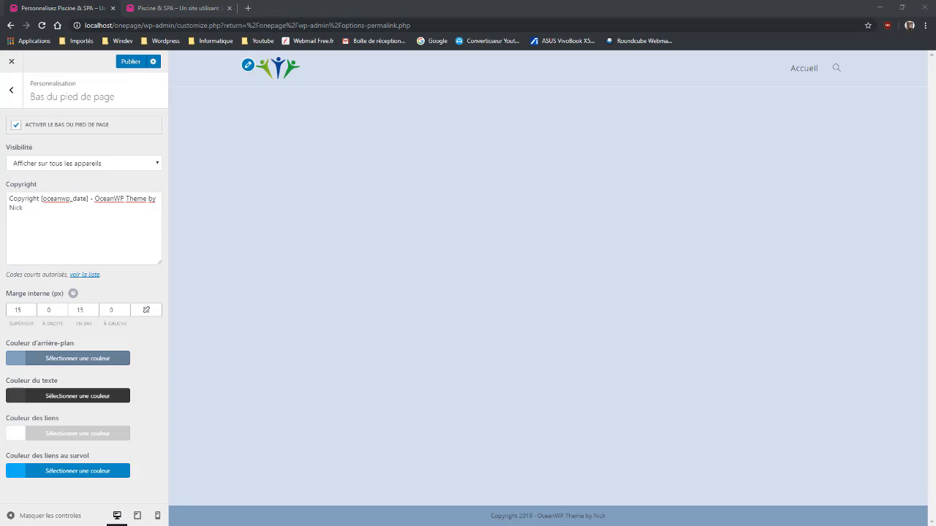
pyautogui.click(25, 222)
pyautogui.hotkey('ctrl', 'a')
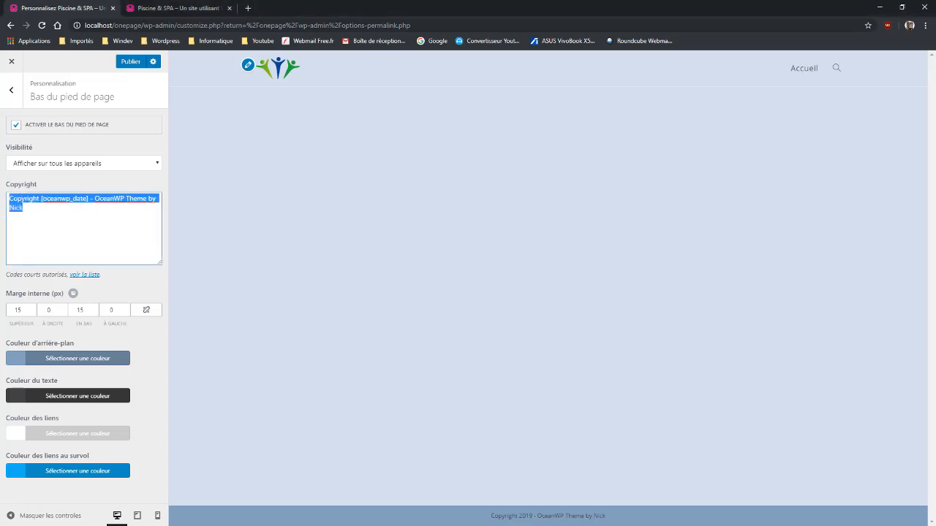
pyautogui.write('Copyright [oceanwp_date] – Tuto Meric - <a href="#">Mention légales</a> - <a href="#">Politique de confidentialité')
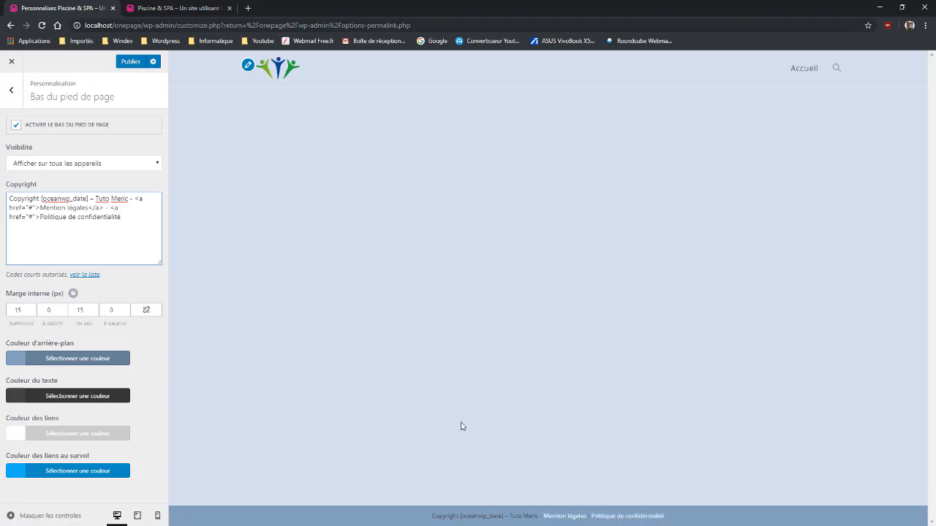
# - Set the text color of the footer's bottom area to #ffffff and publish the changes
pyautogui.click(11, 402)
pyautogui.click(14, 493)
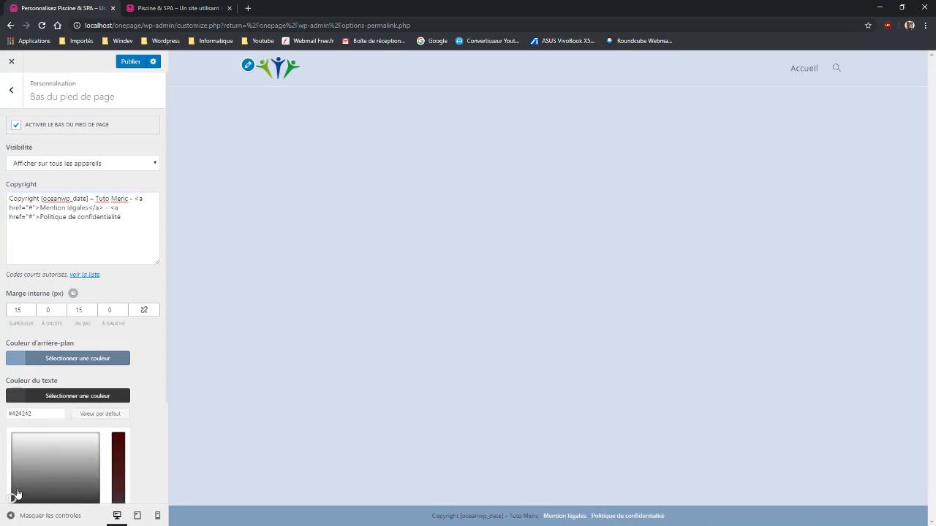
pyautogui.moveTo(6, 479); pyautogui.dragTo(12, 433)
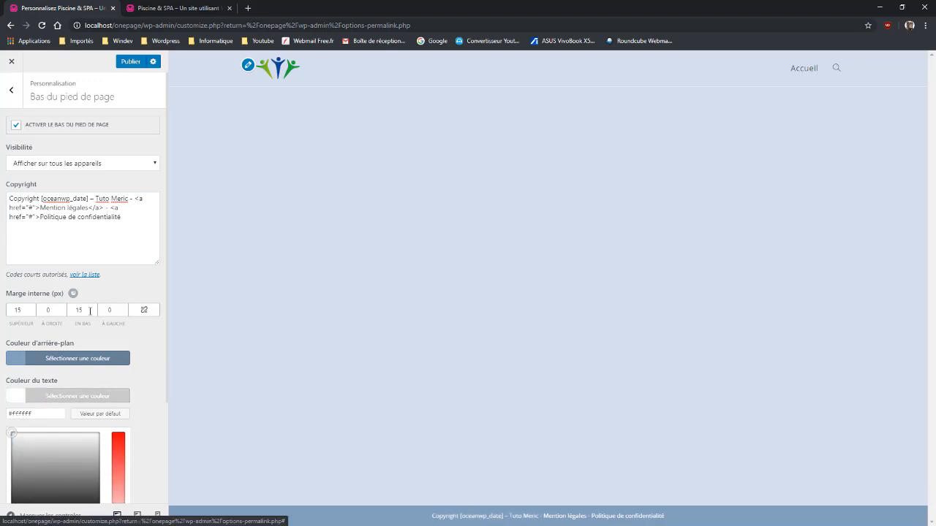
pyautogui.click(17, 396)
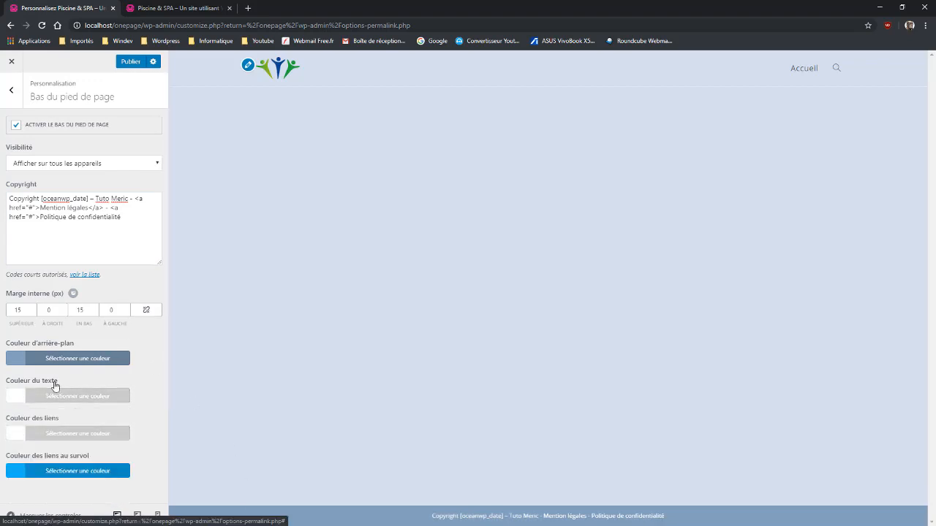
pyautogui.click(123, 62)
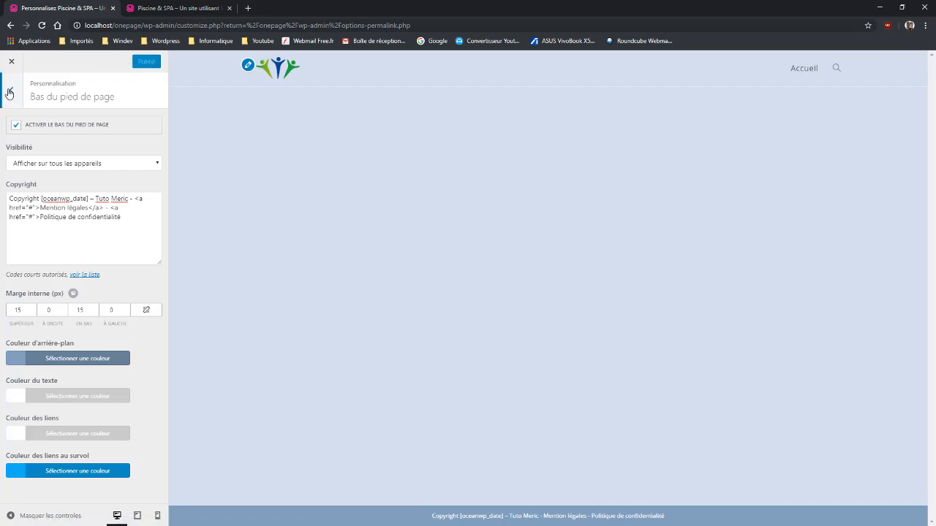
# - Leave the theme customizer and open OceanWP's Theme Panel, skipping the update and diagnostic tracking opt-in
pyautogui.click(11, 90)
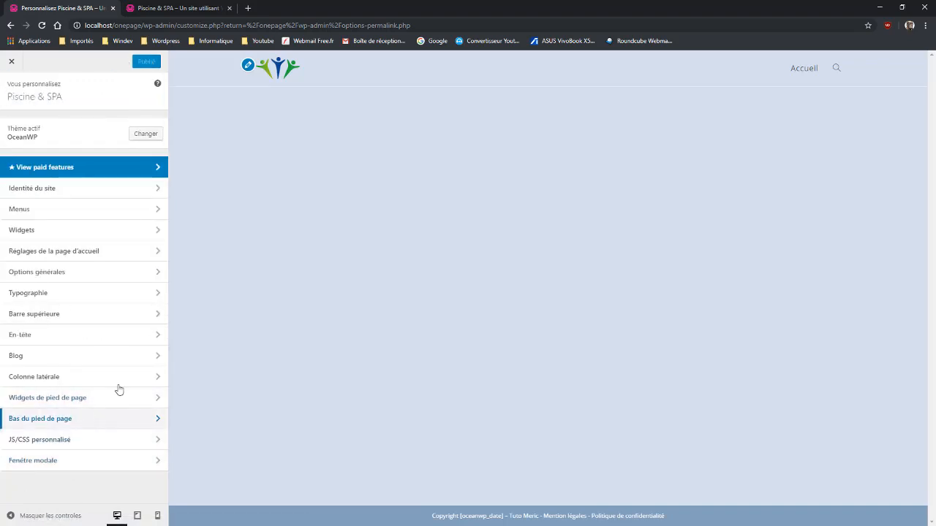
pyautogui.click(11, 64)
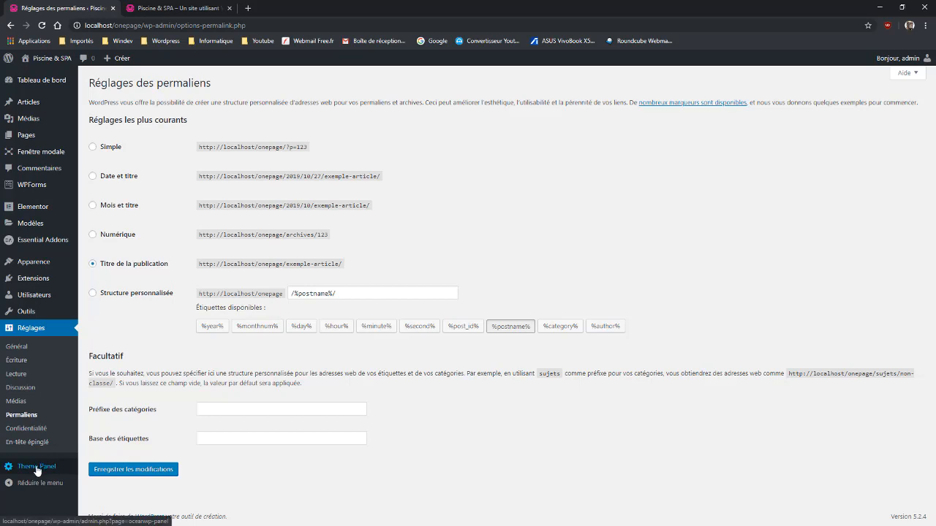
pyautogui.click(36, 470)
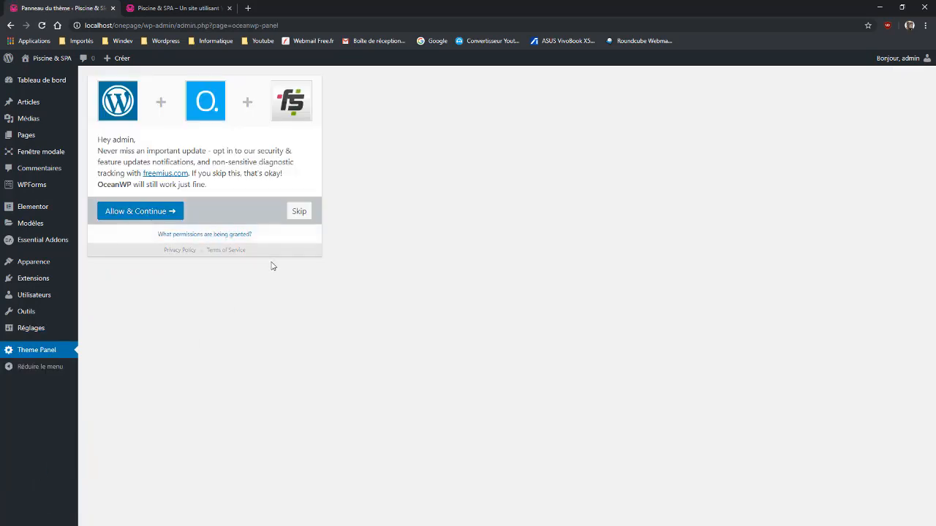
pyautogui.click(296, 212)
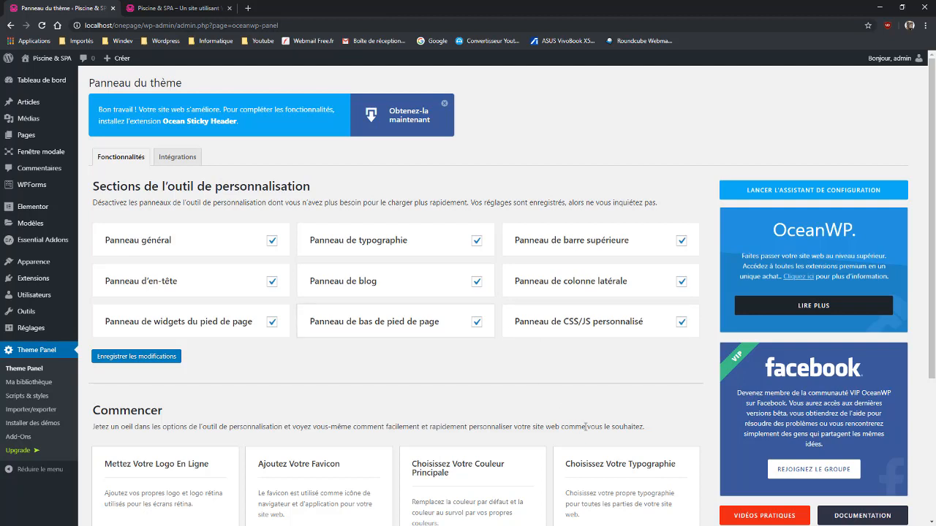
# - Disable the customizer sections for the top bar, sidebar, blog and footer widgets, and save the changes
pyautogui.click(681, 242)
pyautogui.click(682, 283)
pyautogui.click(474, 284)
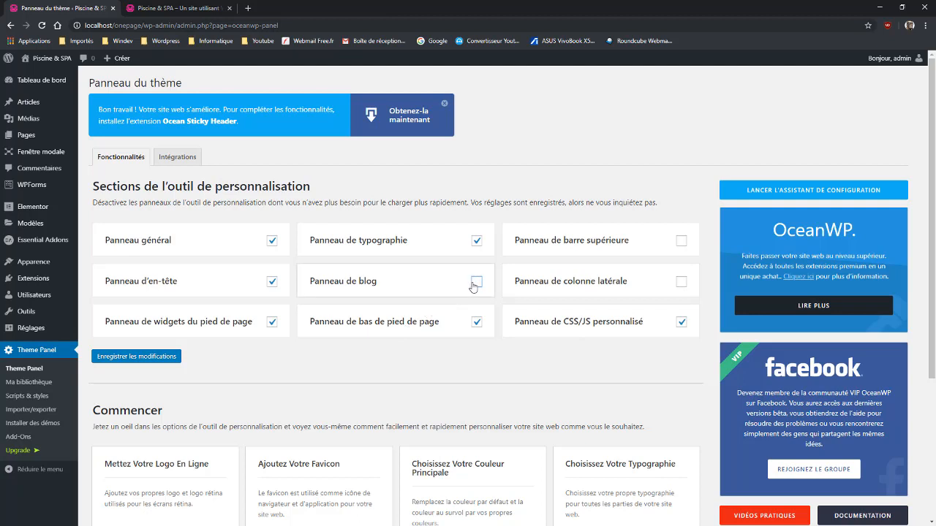
pyautogui.click(473, 284)
pyautogui.click(474, 285)
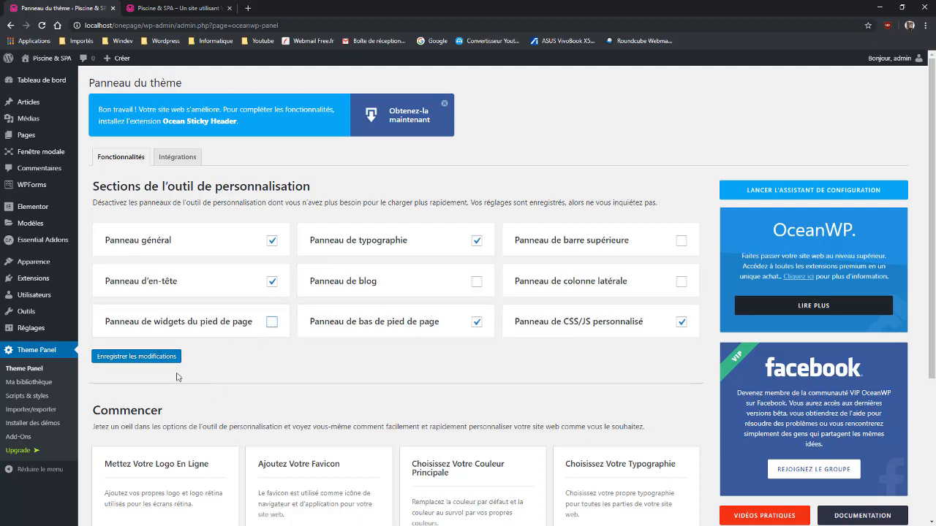
pyautogui.click(156, 358)
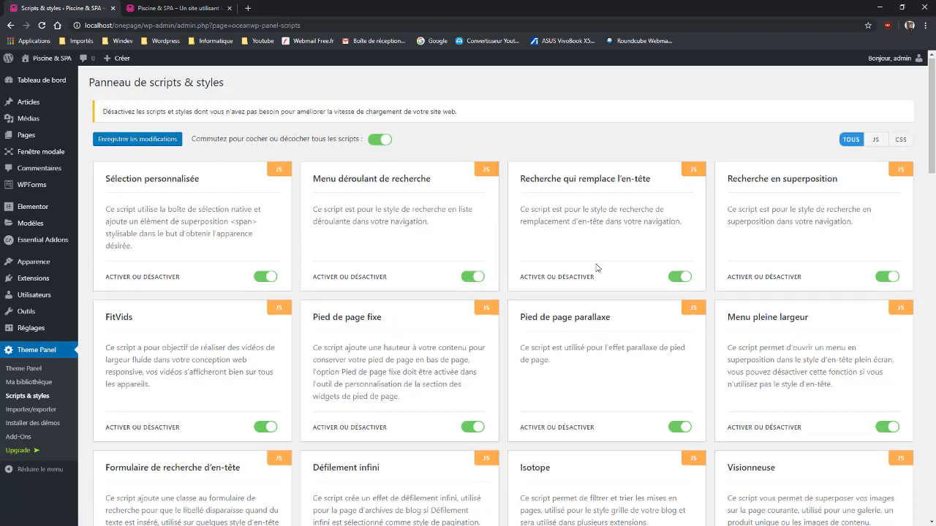
# - Look through OceanWP's scripts and styles that can be disabled, and briefly view the site's front page
pyautogui.scroll(-10, 538, 267)
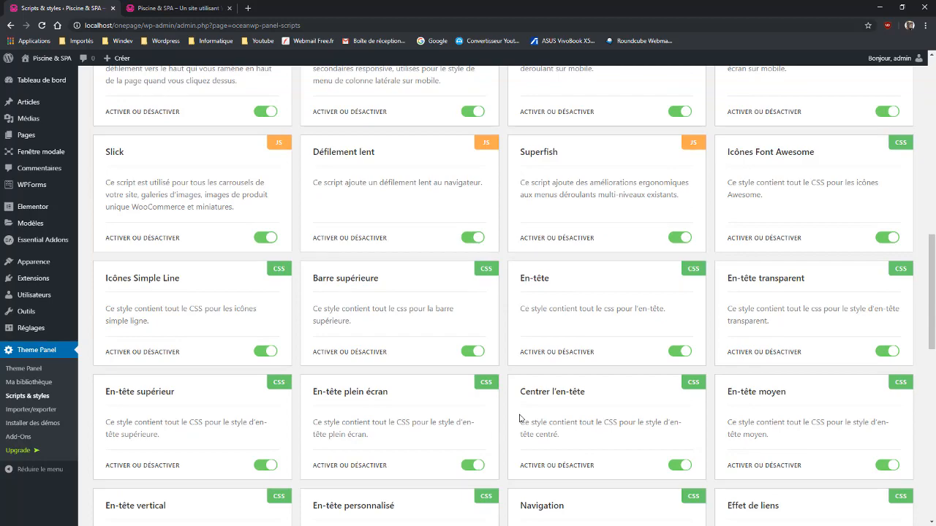
pyautogui.scroll(10, 543, 421)
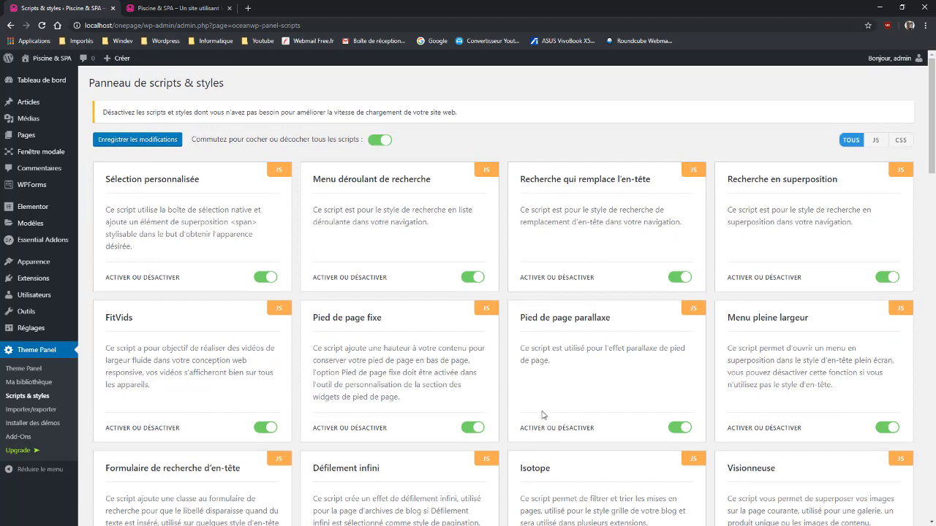
pyautogui.scroll(-3, 544, 424)
pyautogui.scroll(3, 512, 424)
pyautogui.click(164, 12)
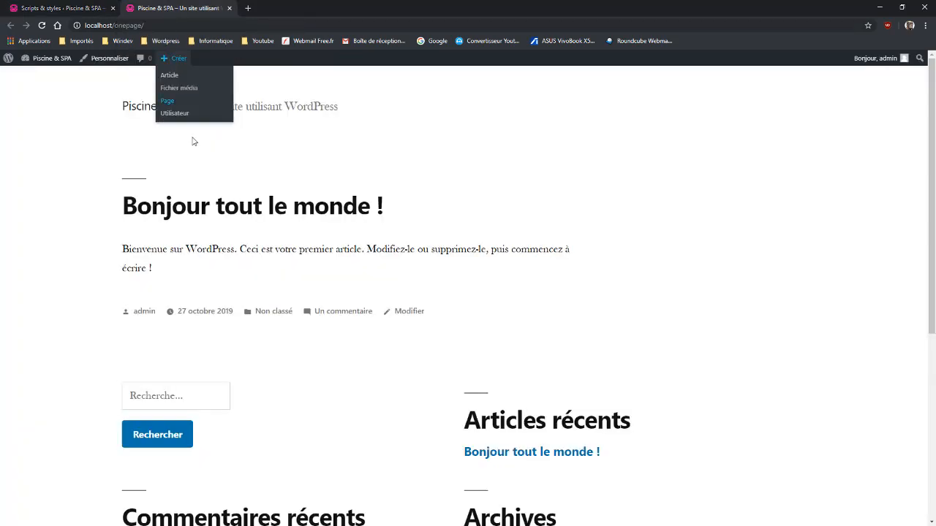
pyautogui.click(49, 10)
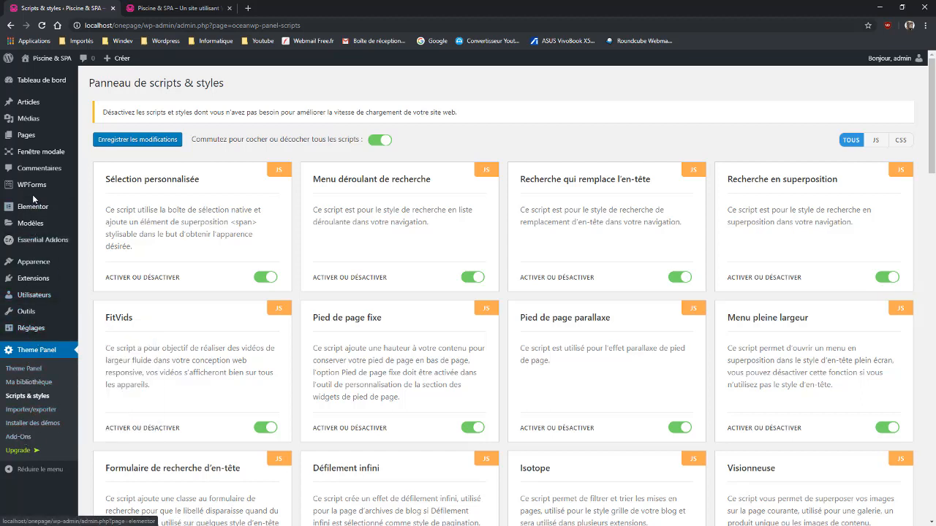
# - Bring up the Elementor options in the WordPress administration
pyautogui.moveTo(24, 296)
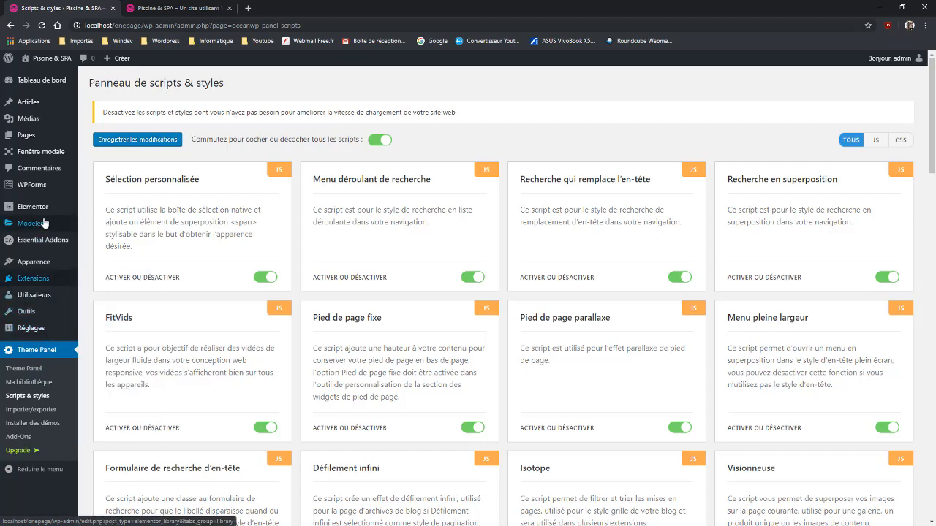
pyautogui.moveTo(33, 204)
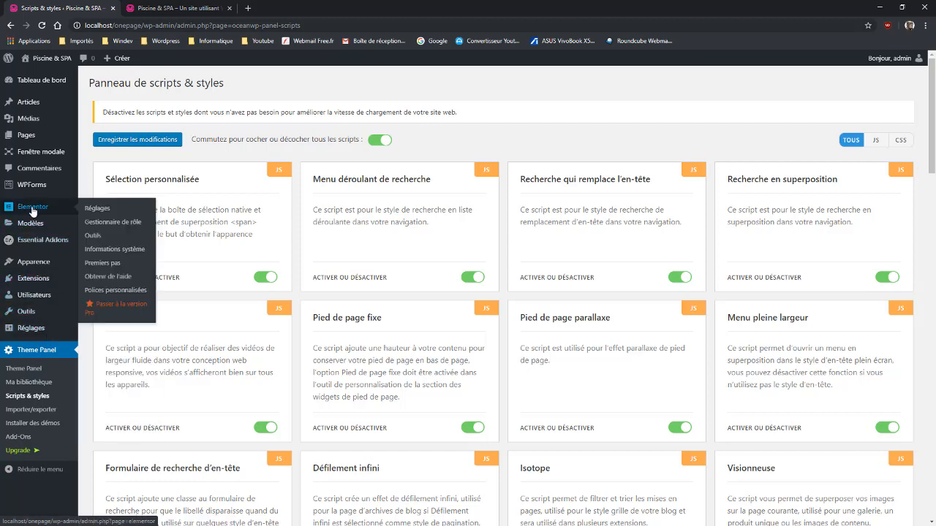